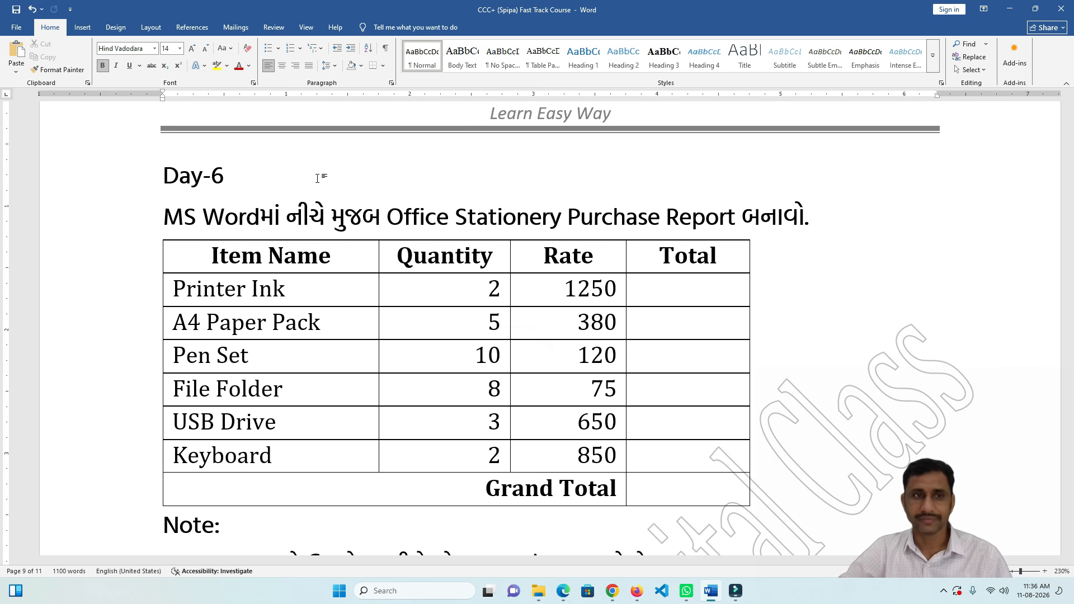
# - Examine the Day-6 Office Stationery Purchase Report table, including its column headings, item rows and Grand Total row
pyautogui.scroll(-2, 318, 178)
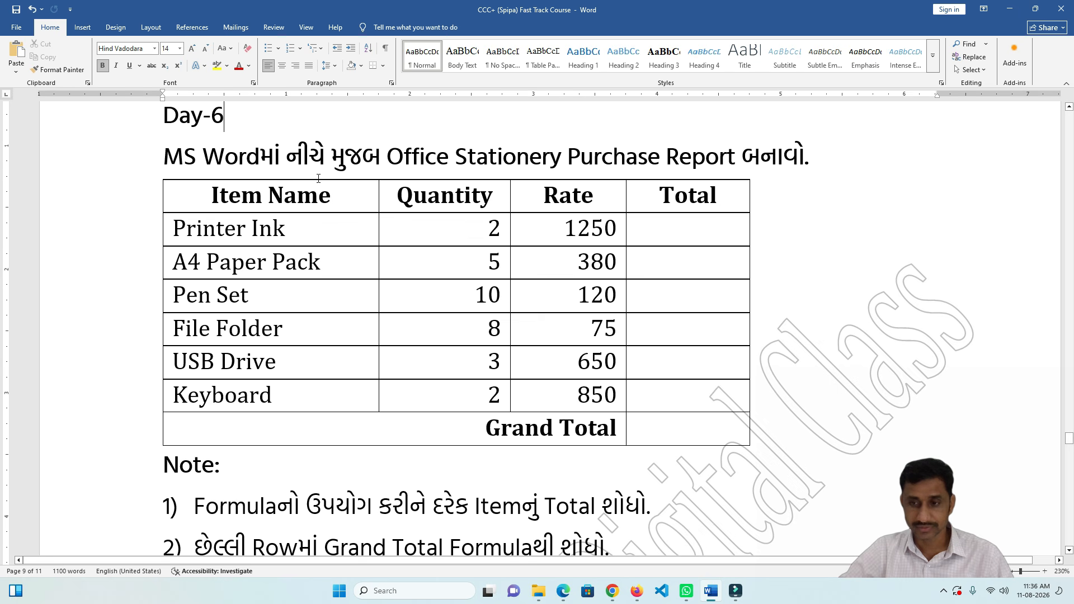
pyautogui.keyDown('ctrl'); pyautogui.scroll(1, 247, 162); pyautogui.keyUp('ctrl')
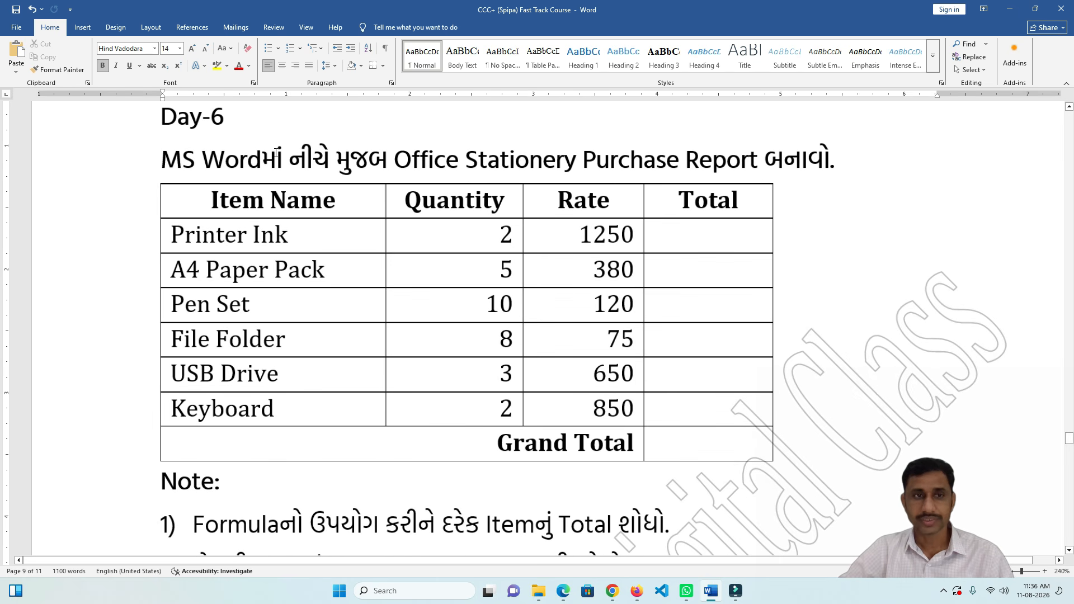
pyautogui.moveTo(431, 158); pyautogui.dragTo(828, 160)
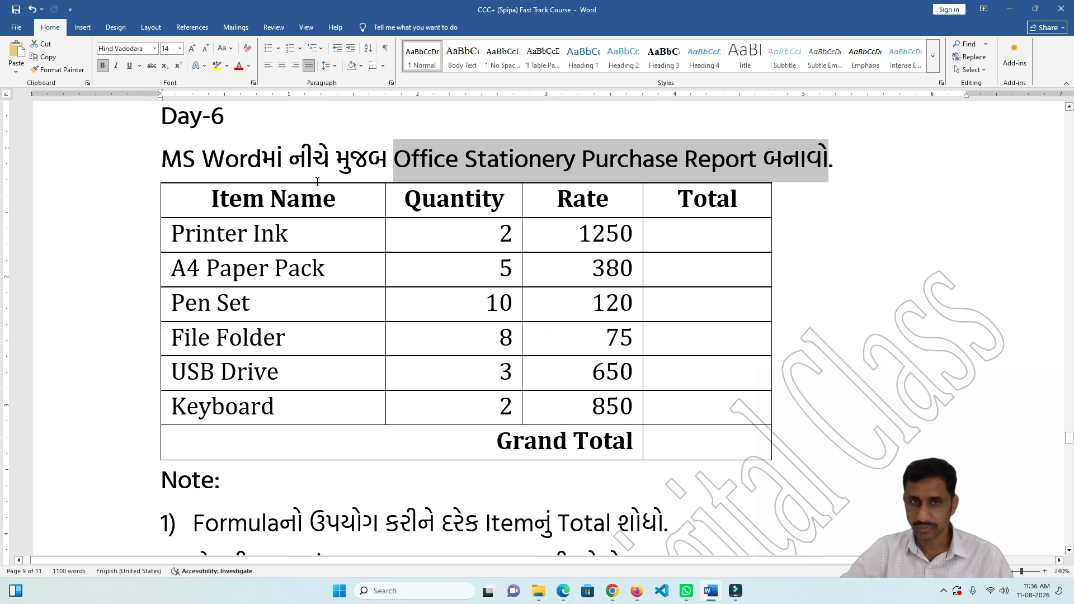
pyautogui.moveTo(240, 199); pyautogui.dragTo(256, 407)
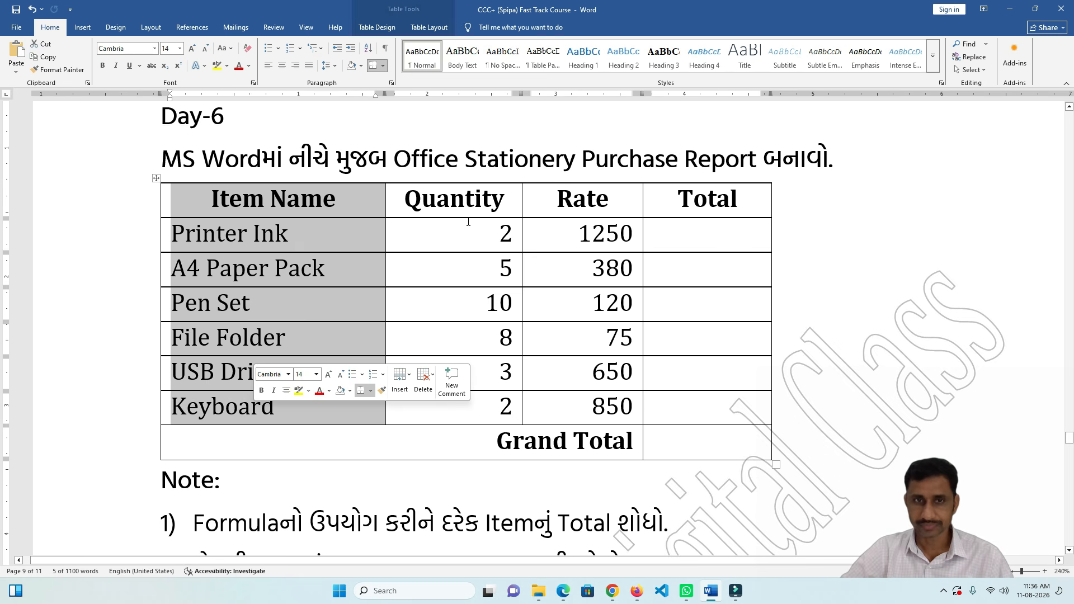
pyautogui.click(473, 199)
pyautogui.click(564, 198)
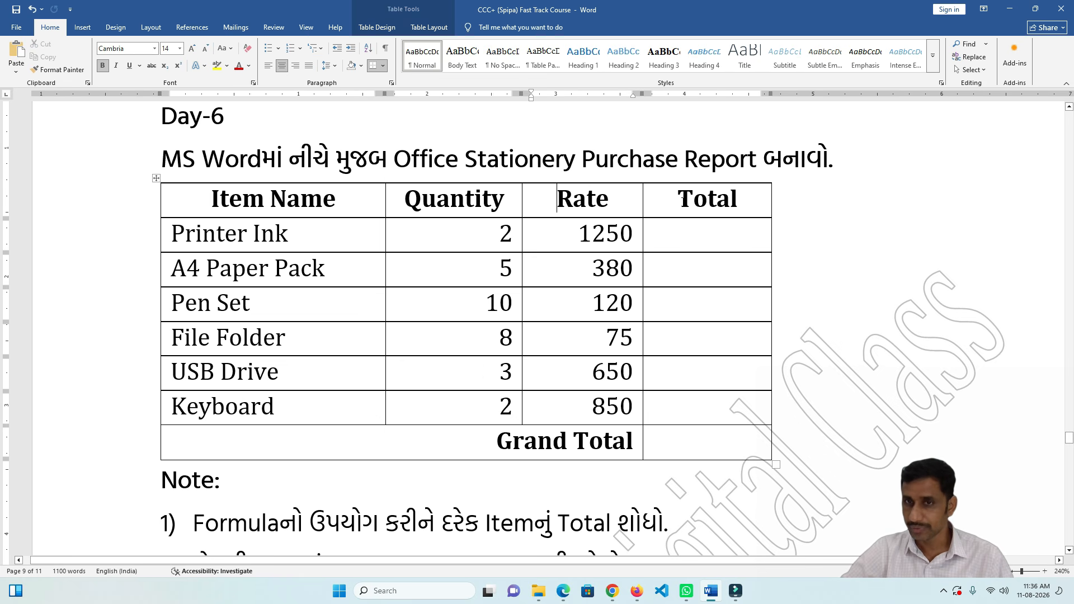
pyautogui.moveTo(690, 199); pyautogui.dragTo(707, 404)
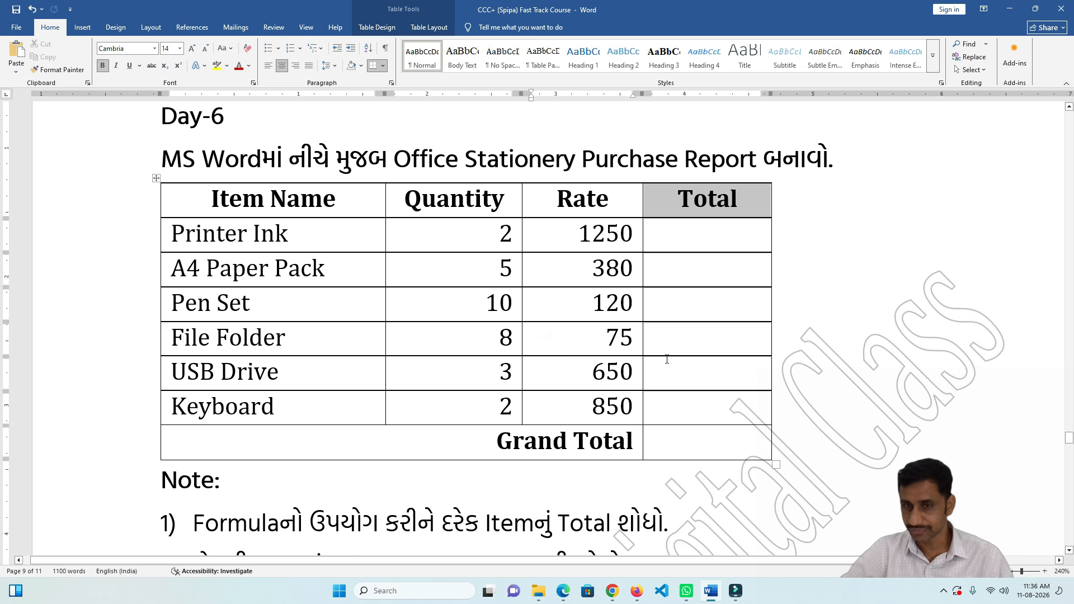
pyautogui.scroll(-1, 672, 280)
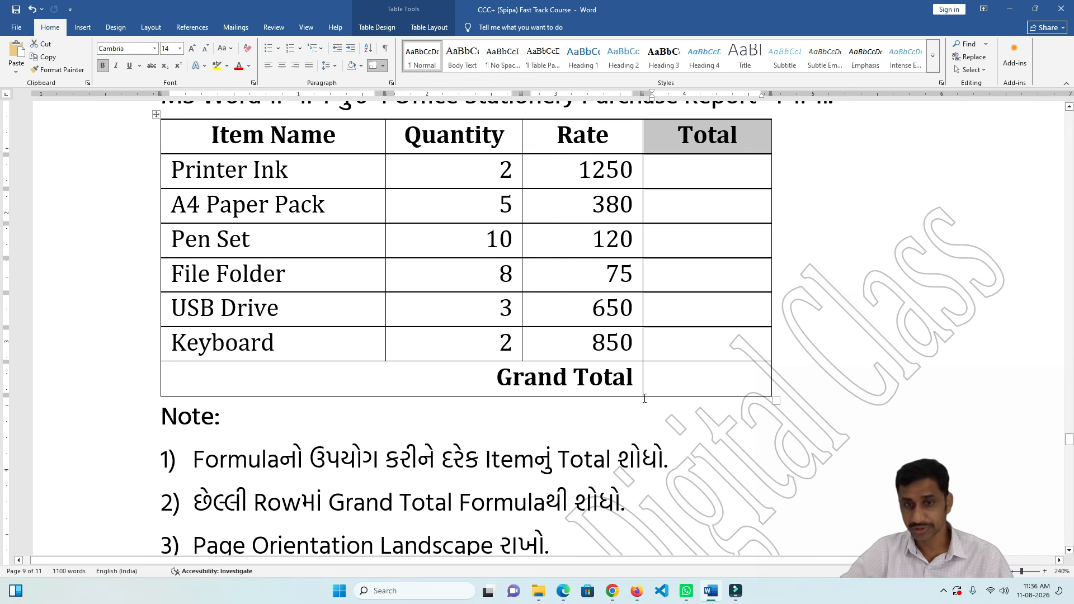
pyautogui.click(684, 378)
# - Read the numbered notes below the table for the formula, page layout, header, footer and file name requirements
pyautogui.scroll(-2, 615, 356)
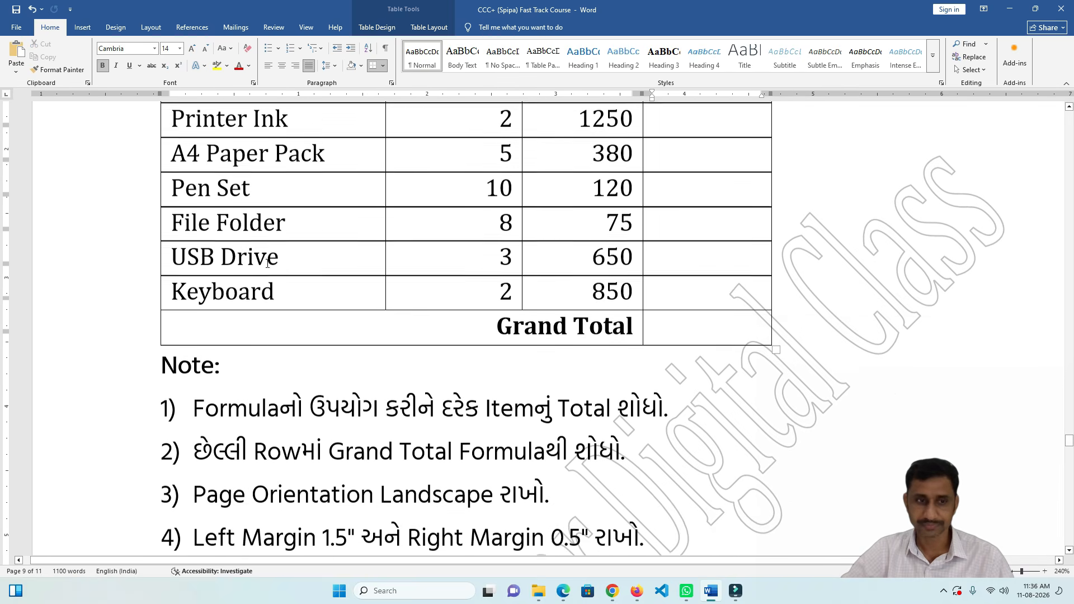
pyautogui.moveTo(199, 333); pyautogui.dragTo(624, 406)
pyautogui.scroll(-1, 492, 424)
pyautogui.scroll(-2, 473, 421)
pyautogui.click(367, 401)
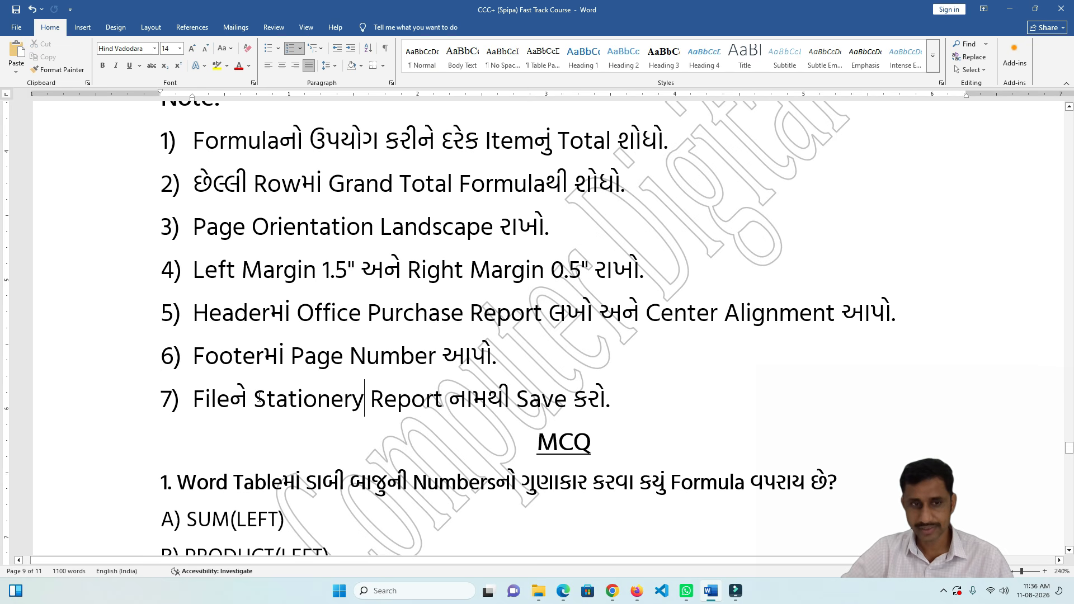
pyautogui.moveTo(257, 392); pyautogui.dragTo(448, 398)
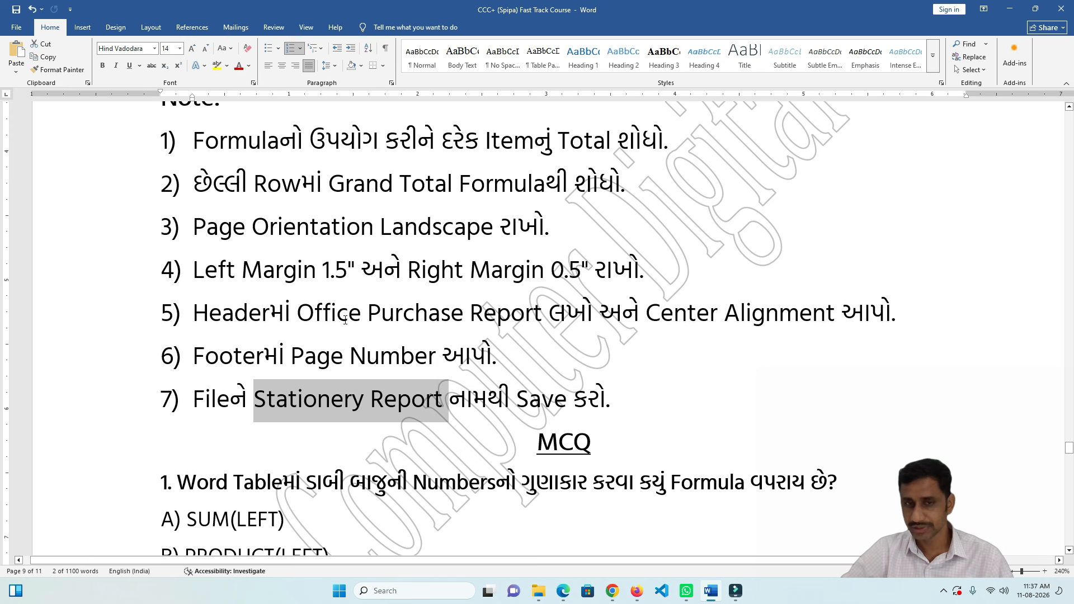
pyautogui.click(316, 397)
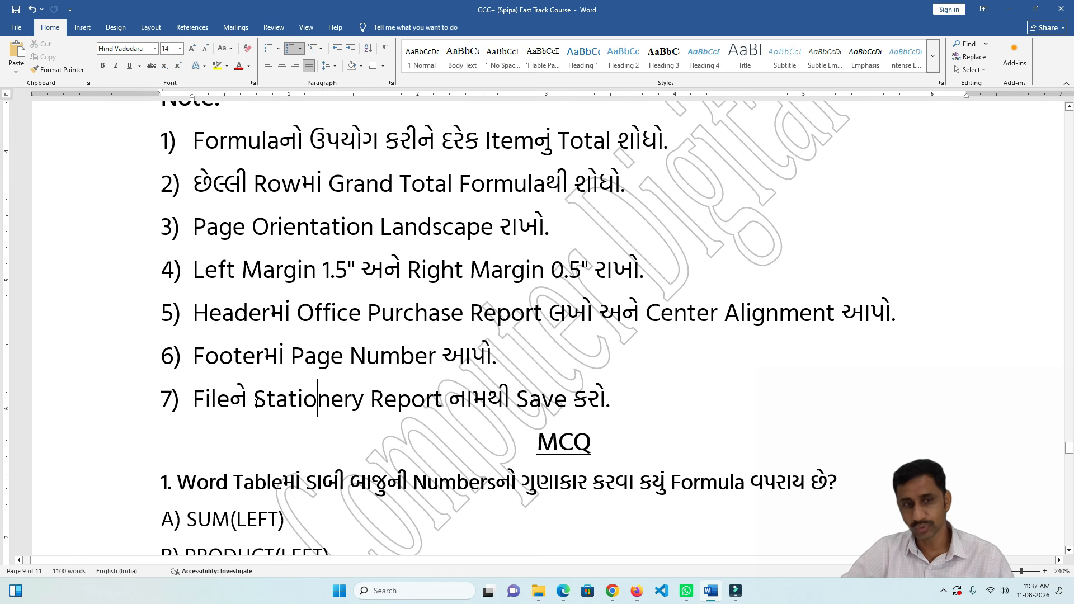
pyautogui.moveTo(255, 399); pyautogui.dragTo(446, 402)
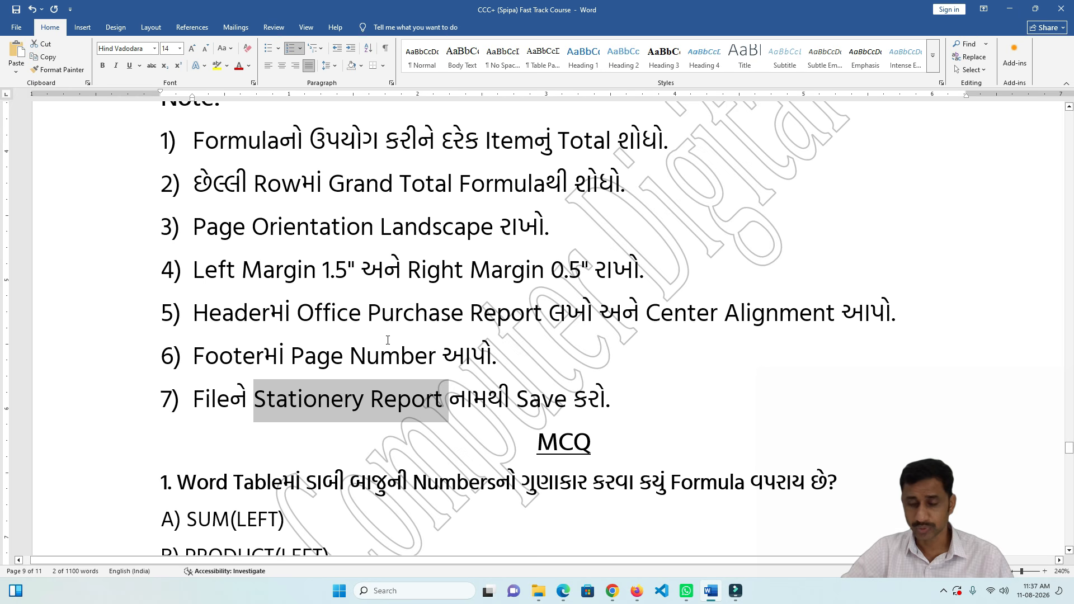
pyautogui.scroll(6, 427, 411)
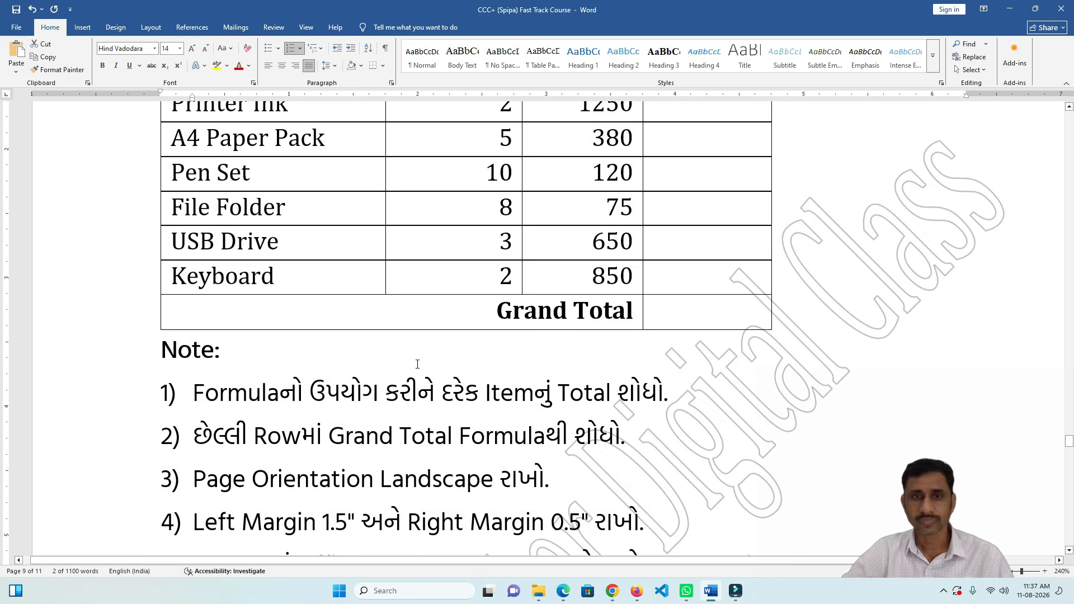
# - Minimize the exercise document and open the desktop folder named after a person
pyautogui.click(1014, 10)
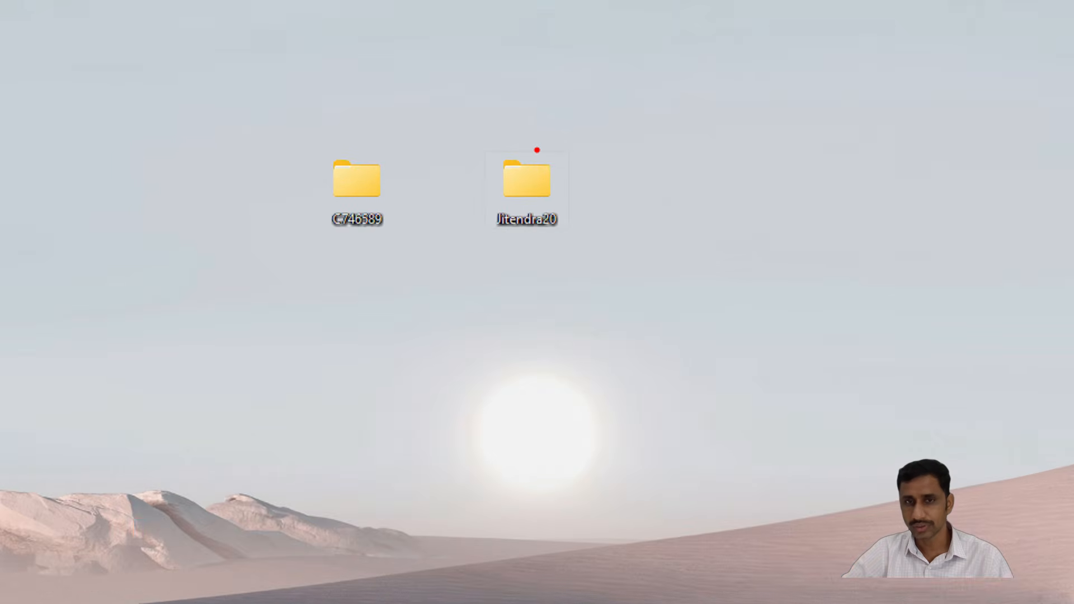
pyautogui.moveTo(537, 150)
pyautogui.mouseDown()
pyautogui.moveTo(482, 193)
pyautogui.moveTo(562, 147)
pyautogui.mouseUp()
pyautogui.press('Escape')
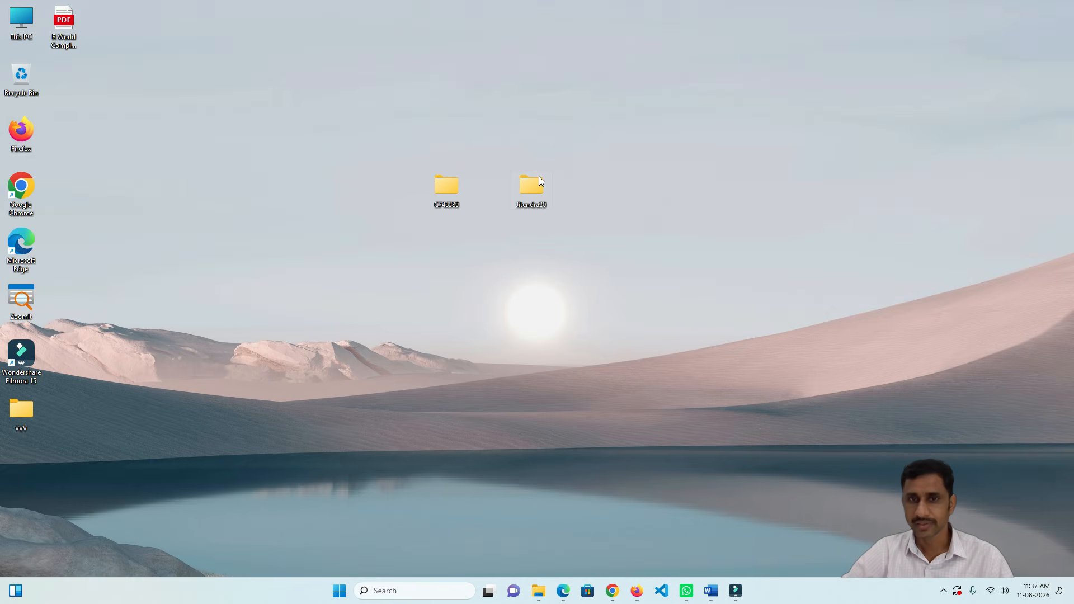
pyautogui.doubleClick(521, 199)
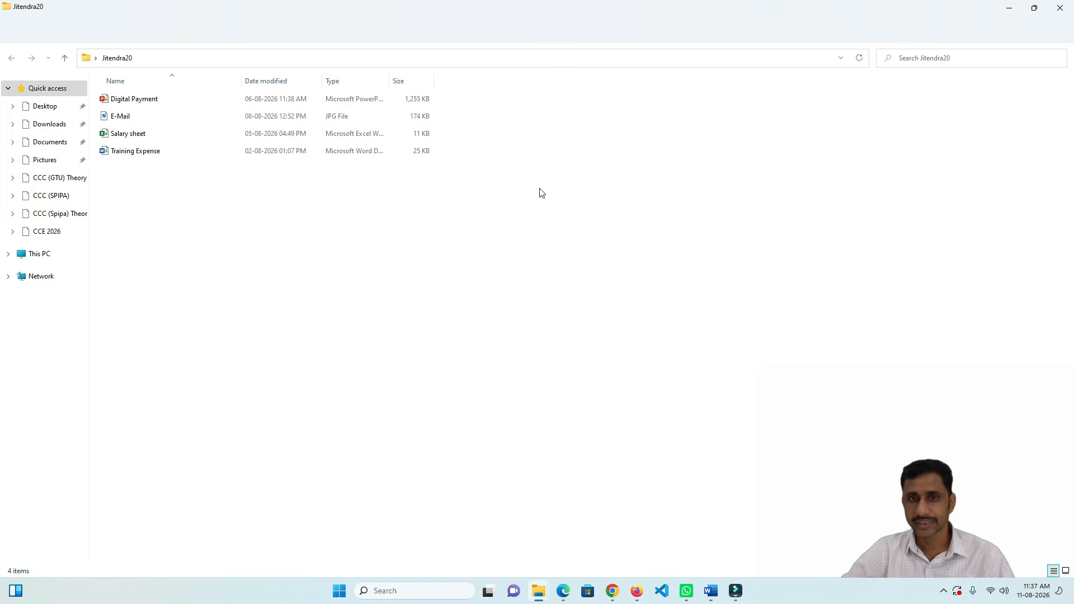
# - Create a Microsoft Word document named Stationery Report in the folder and open it
pyautogui.rightClick(206, 205)
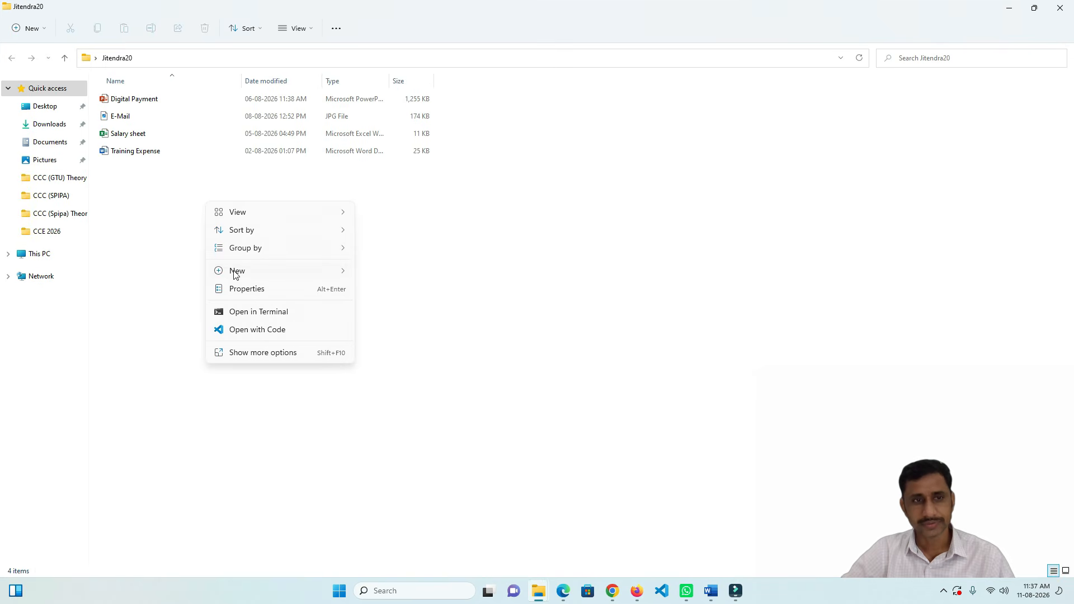
pyautogui.moveTo(235, 273)
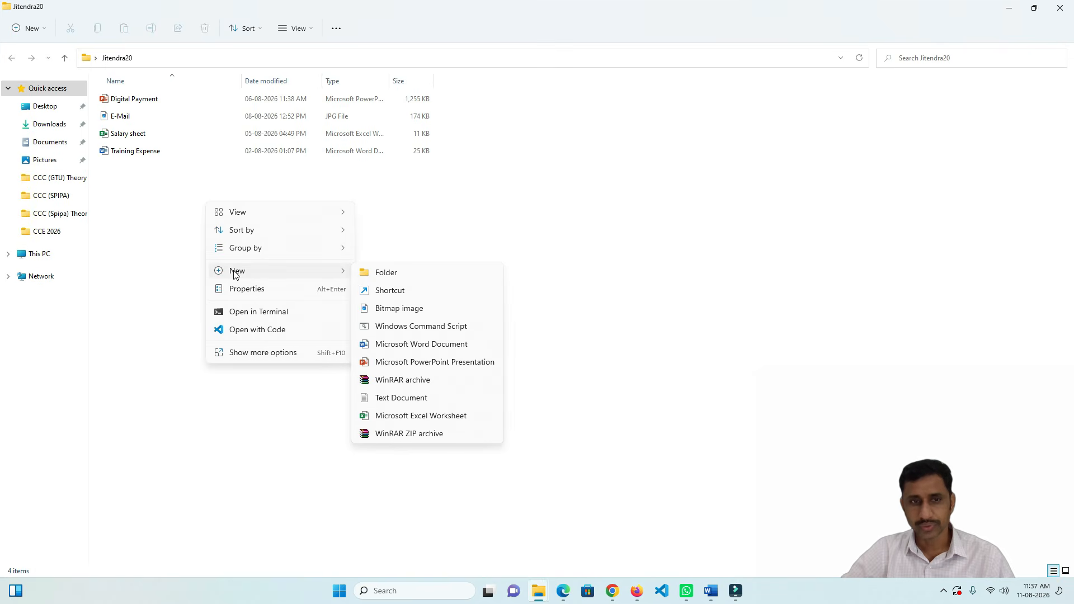
pyautogui.click(394, 345)
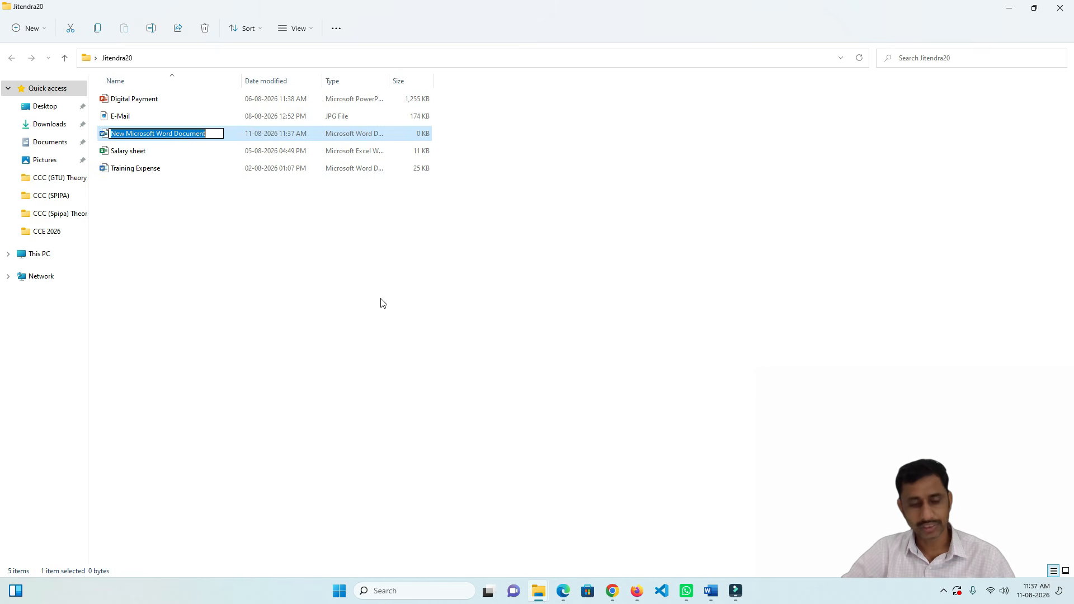
pyautogui.write('Stationery Report')
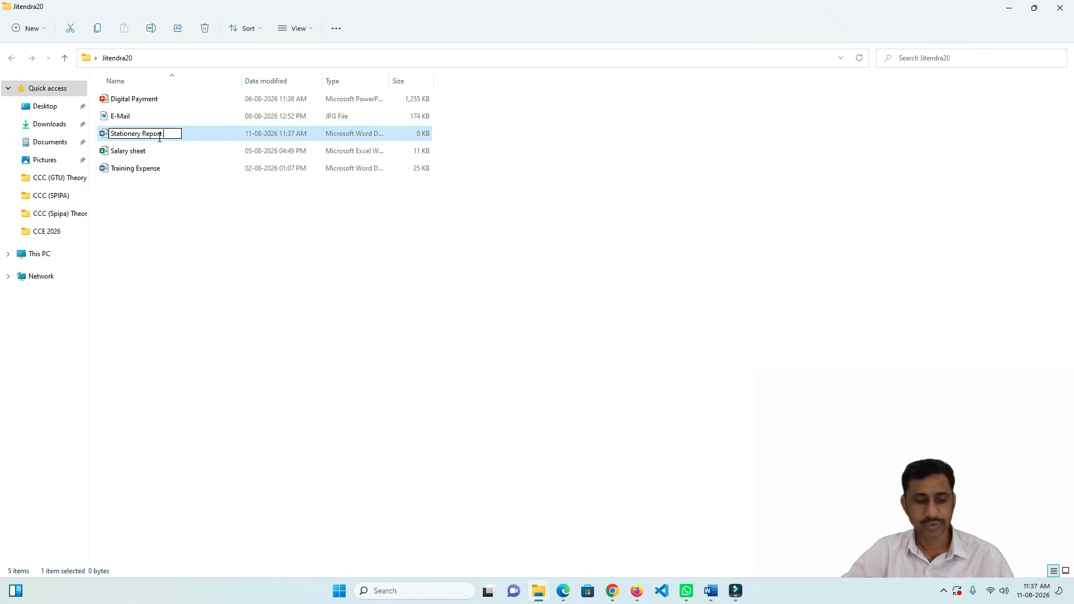
pyautogui.click(118, 99)
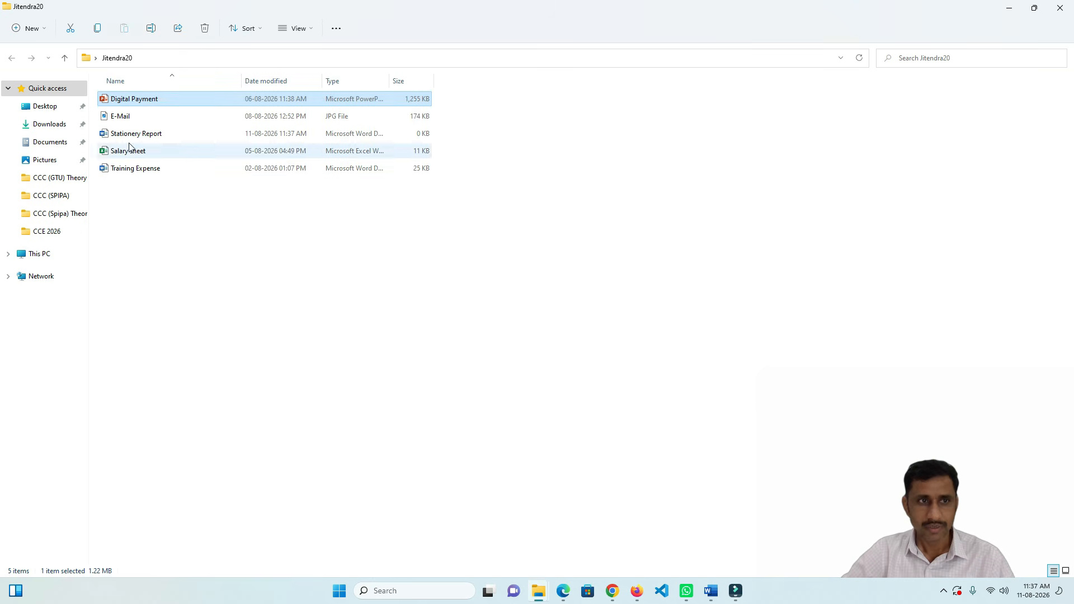
pyautogui.doubleClick(134, 135)
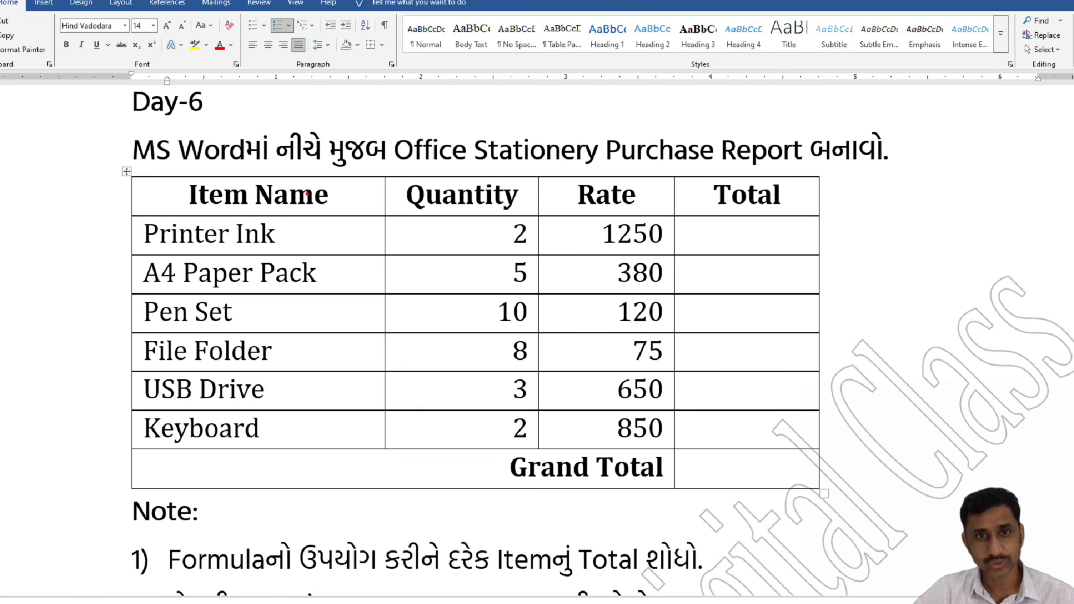
# - Examine the exercise table to count the columns and rows needed, including the Grand Total row
pyautogui.moveTo(306, 192); pyautogui.dragTo(307, 456)
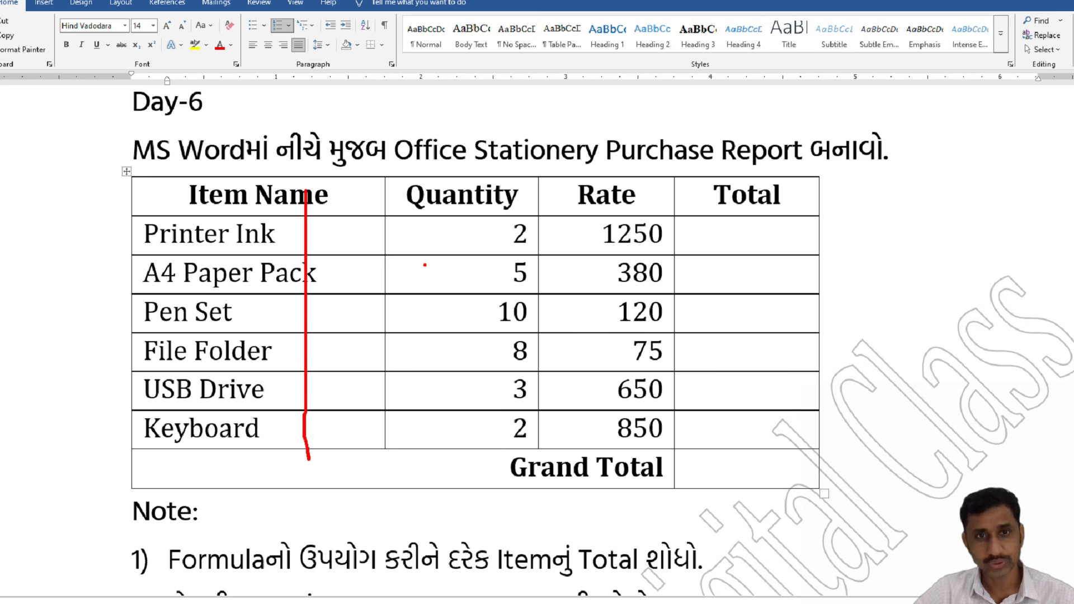
pyautogui.moveTo(441, 190); pyautogui.dragTo(446, 458)
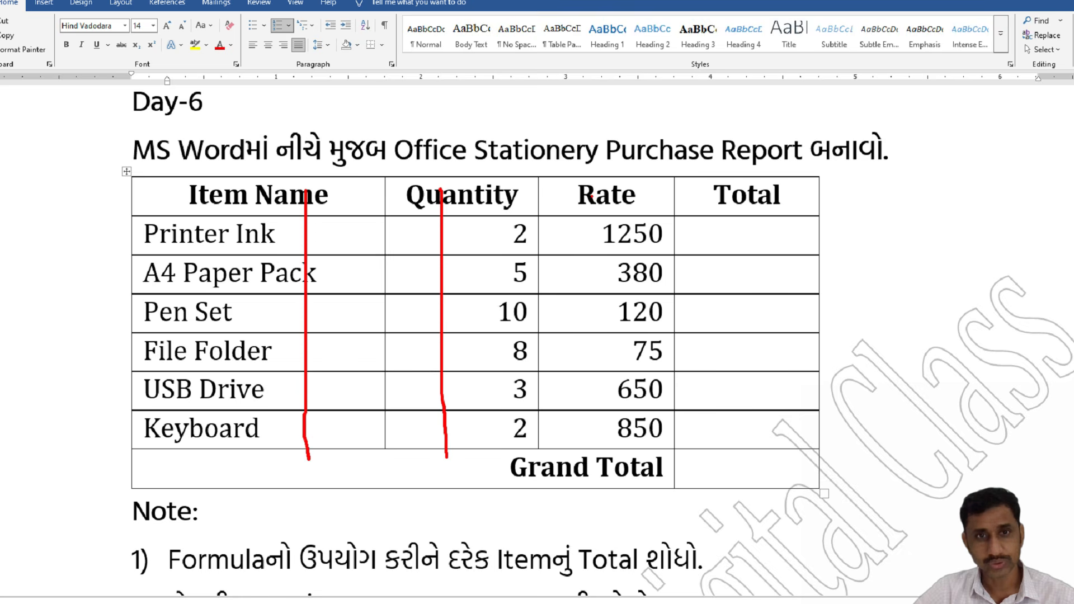
pyautogui.moveTo(592, 196); pyautogui.dragTo(590, 454)
pyautogui.moveTo(724, 188); pyautogui.dragTo(725, 466)
pyautogui.press('Escape')
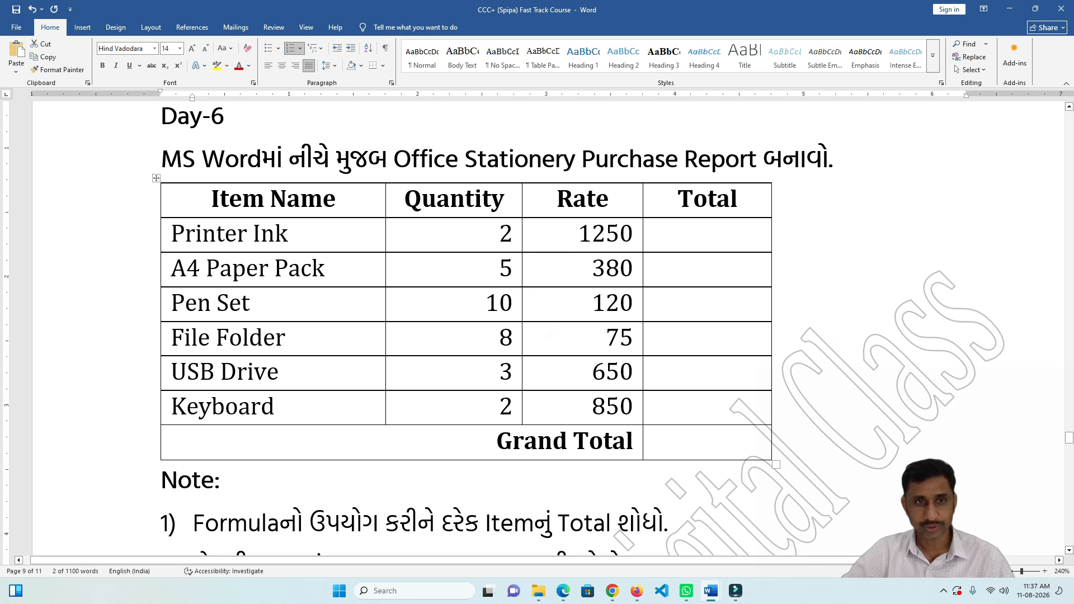
pyautogui.click(321, 233)
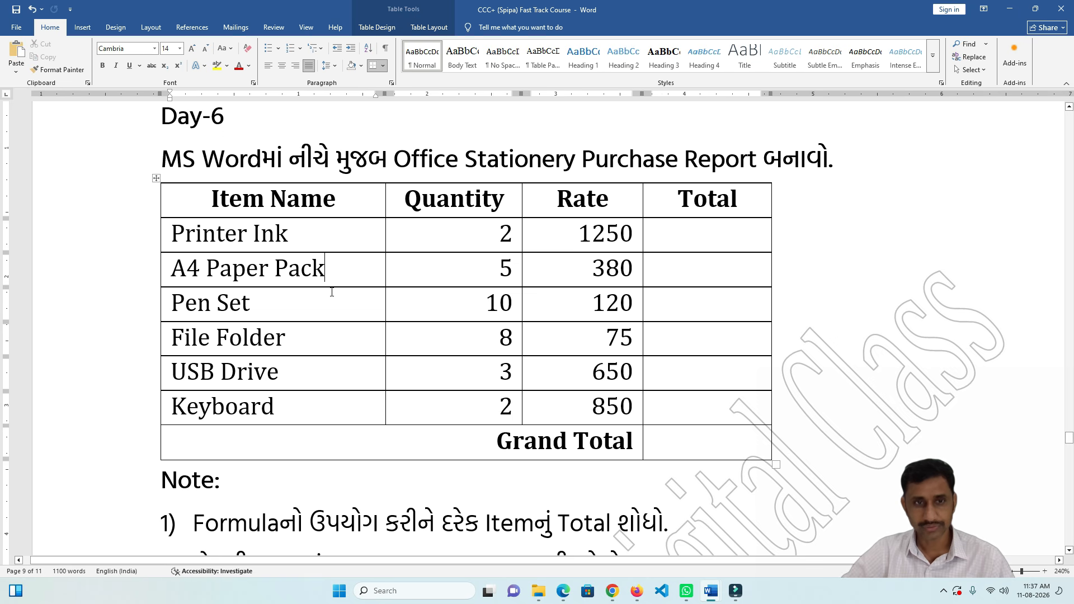
pyautogui.click(329, 383)
pyautogui.click(325, 437)
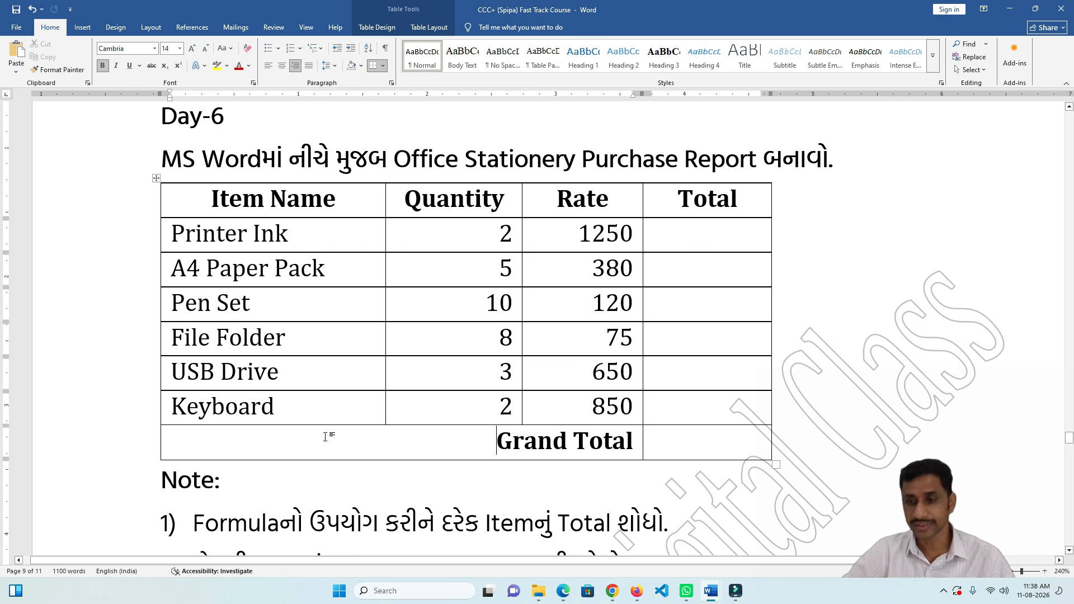
# - Switch to the Stationery Report document and insert a table with 4 columns and 8 rows at automatic fixed column width
pyautogui.hotkey('alt', 'Tab')
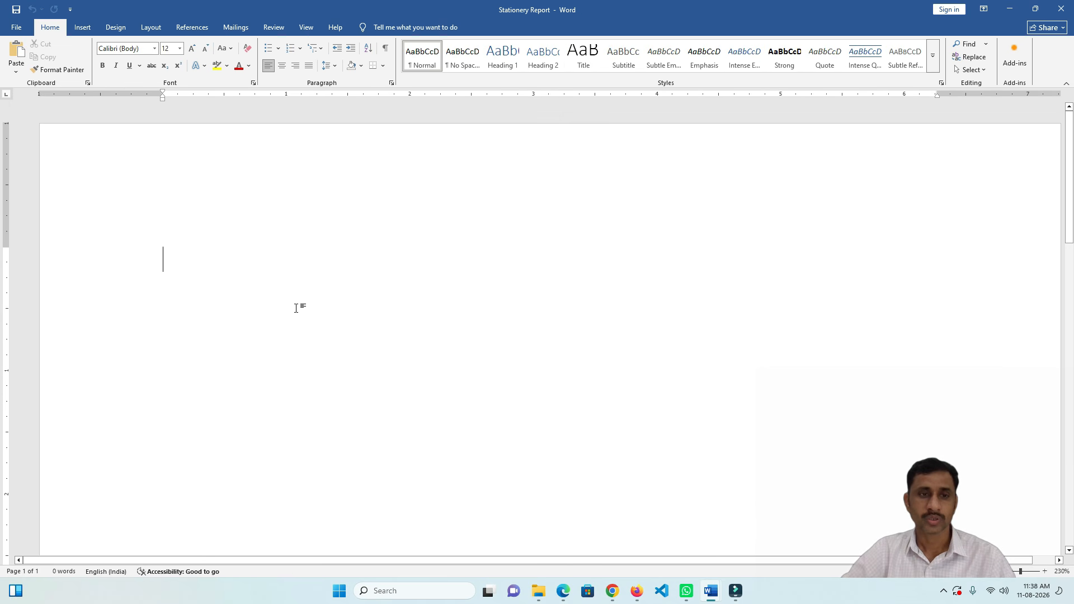
pyautogui.click(82, 27)
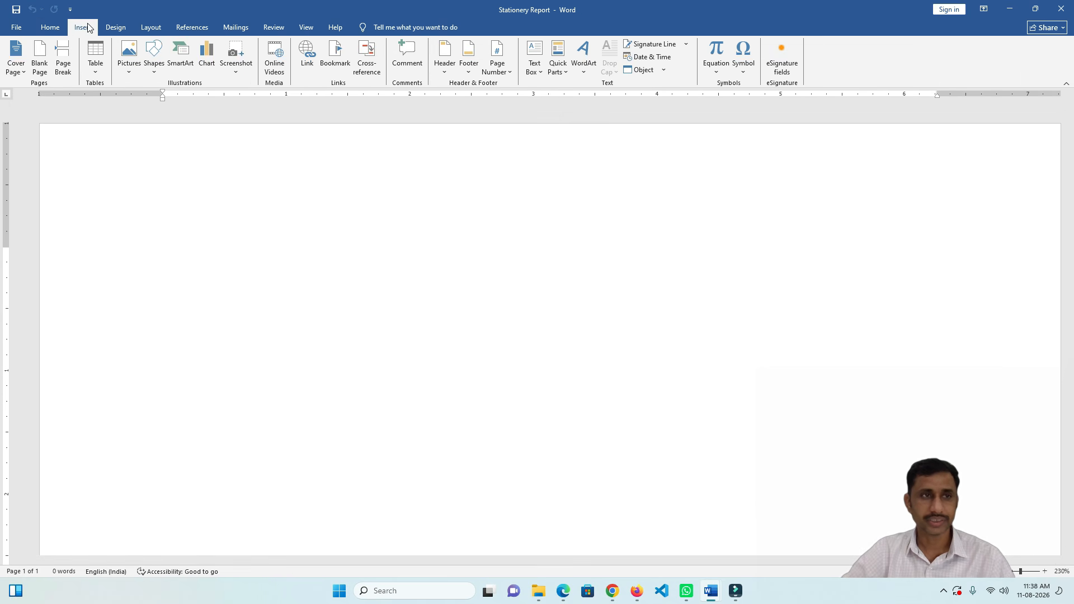
pyautogui.click(95, 56)
pyautogui.click(122, 189)
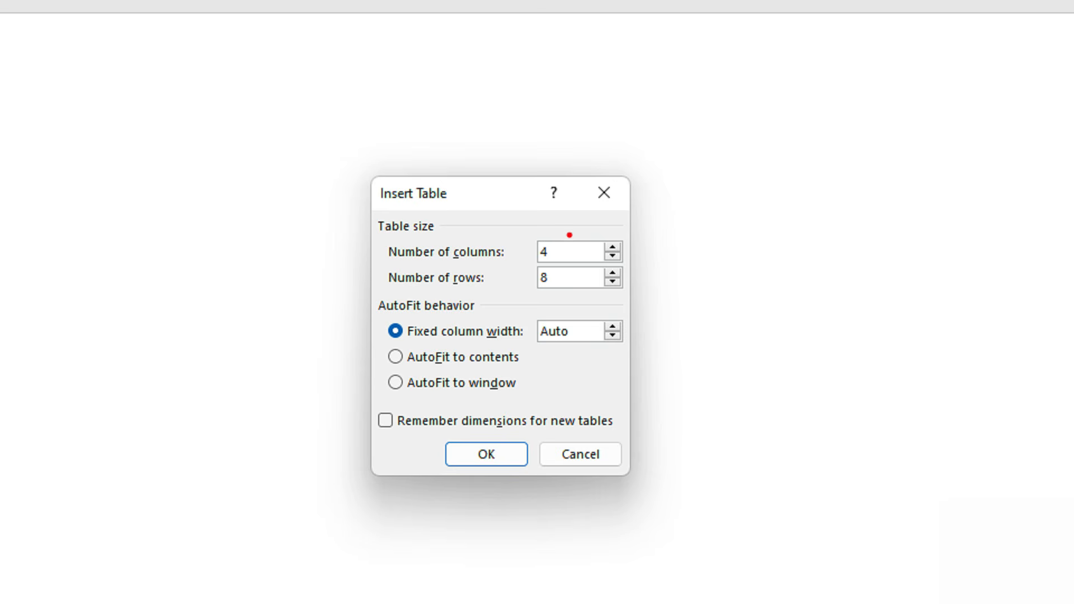
pyautogui.moveTo(550, 235)
pyautogui.mouseDown()
pyautogui.moveTo(524, 246)
pyautogui.moveTo(537, 261)
pyautogui.moveTo(555, 237)
pyautogui.moveTo(554, 294)
pyautogui.moveTo(560, 265)
pyautogui.moveTo(541, 264)
pyautogui.mouseUp()
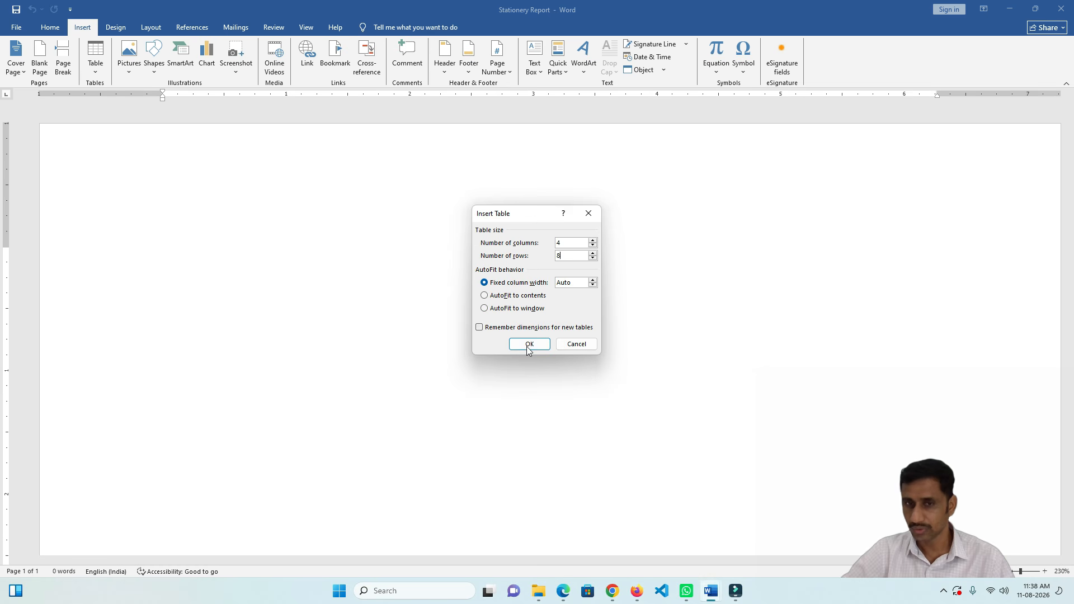
pyautogui.click(518, 374)
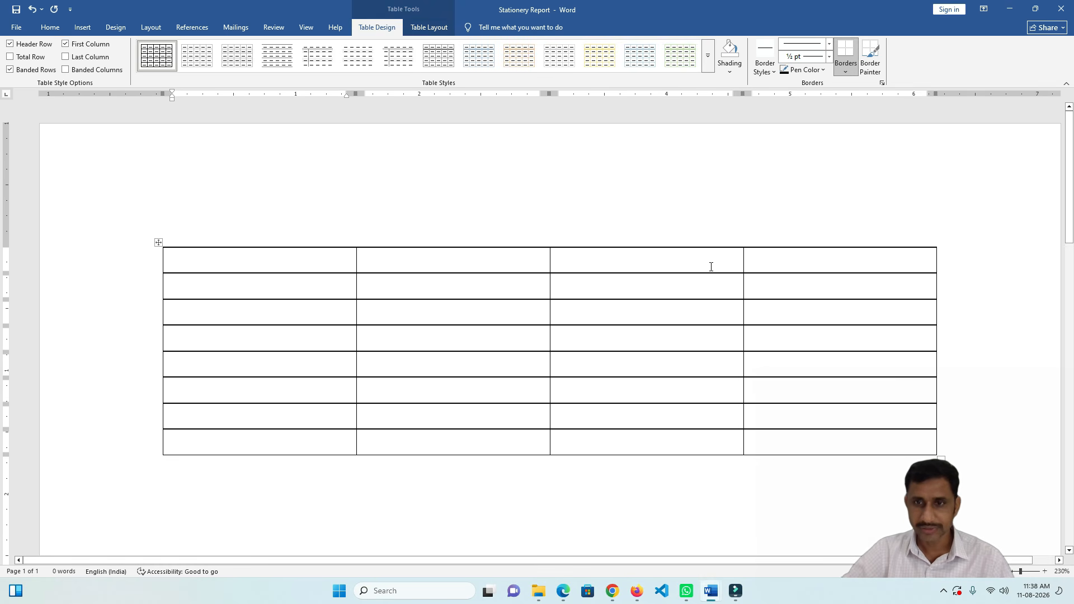
# - Shift the table's three inner column borders to make the first column widest and the others narrower, and switch back to the exercise document
pyautogui.moveTo(743, 259); pyautogui.dragTo(765, 260)
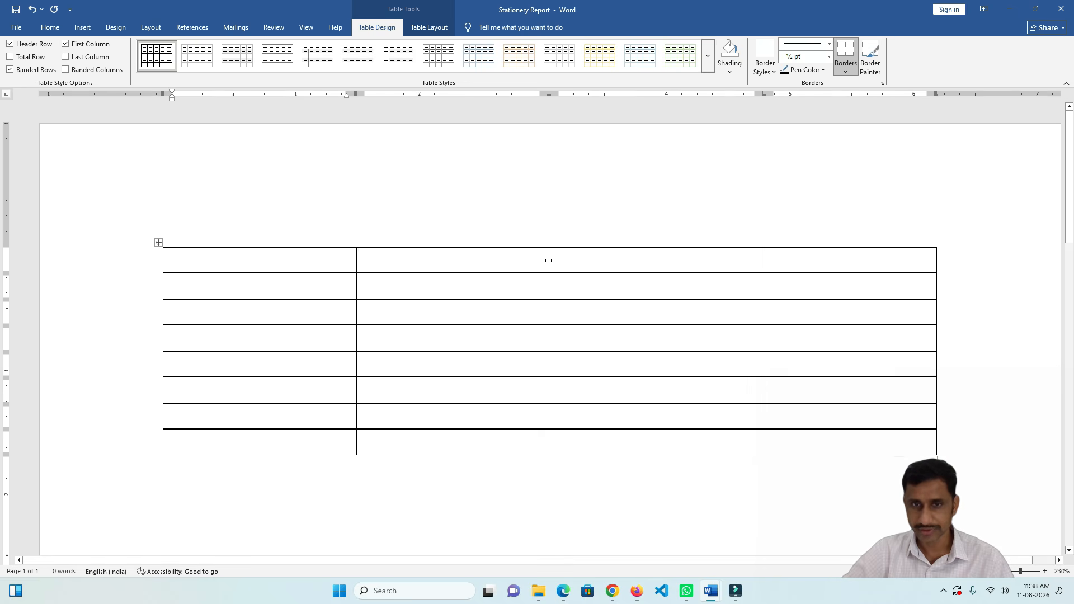
pyautogui.moveTo(548, 261); pyautogui.dragTo(609, 264)
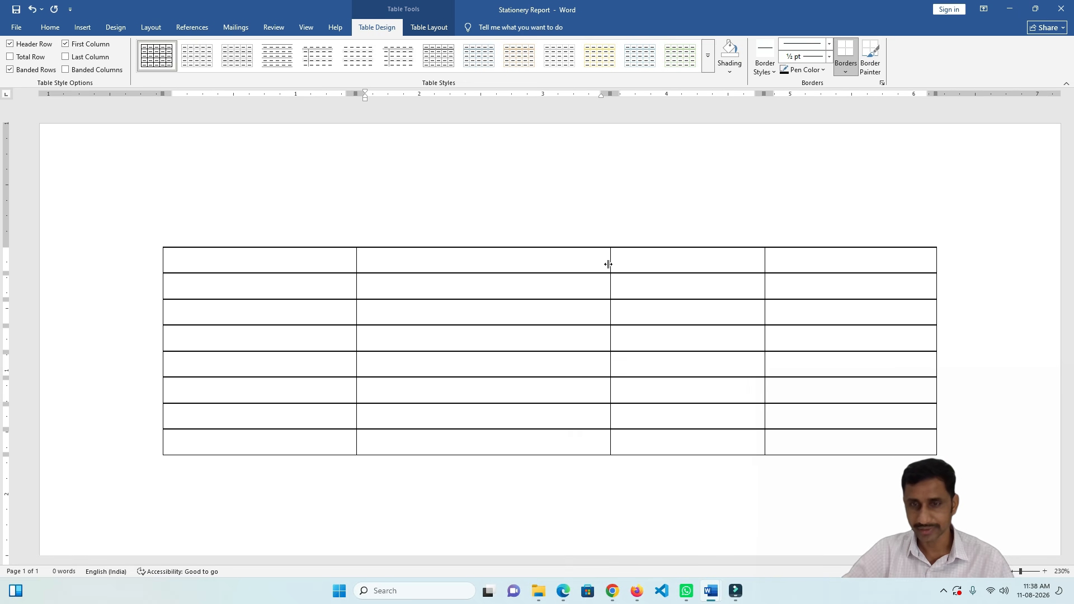
pyautogui.click(355, 261)
pyautogui.moveTo(355, 261); pyautogui.dragTo(448, 268)
pyautogui.hotkey('alt', 'Tab')
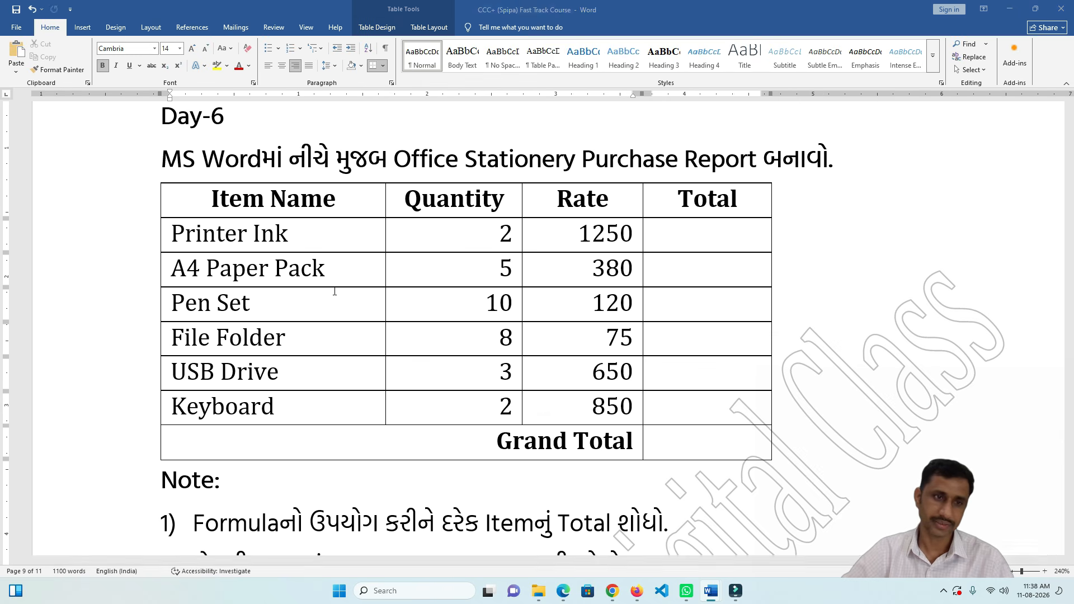
# - Copy the header and six item rows from the exercise table into the report table's first seven rows, without the source formatting
pyautogui.moveTo(172, 199); pyautogui.dragTo(676, 409)
pyautogui.hotkey('ctrl', 'c')
pyautogui.hotkey('alt', 'Tab')
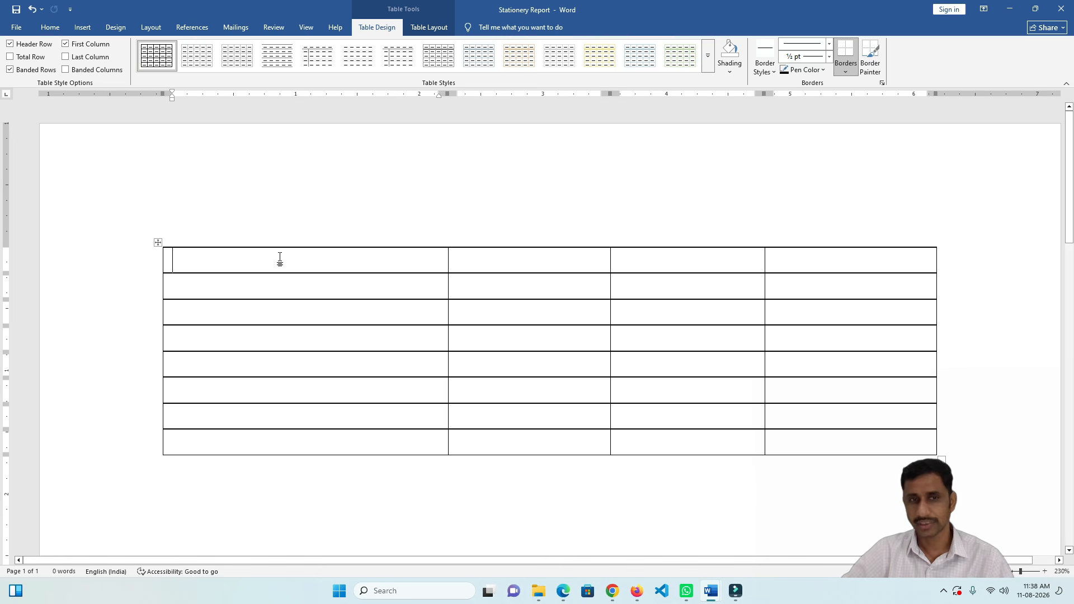
pyautogui.moveTo(279, 259); pyautogui.dragTo(794, 419)
pyautogui.hotkey('ctrl', 'v')
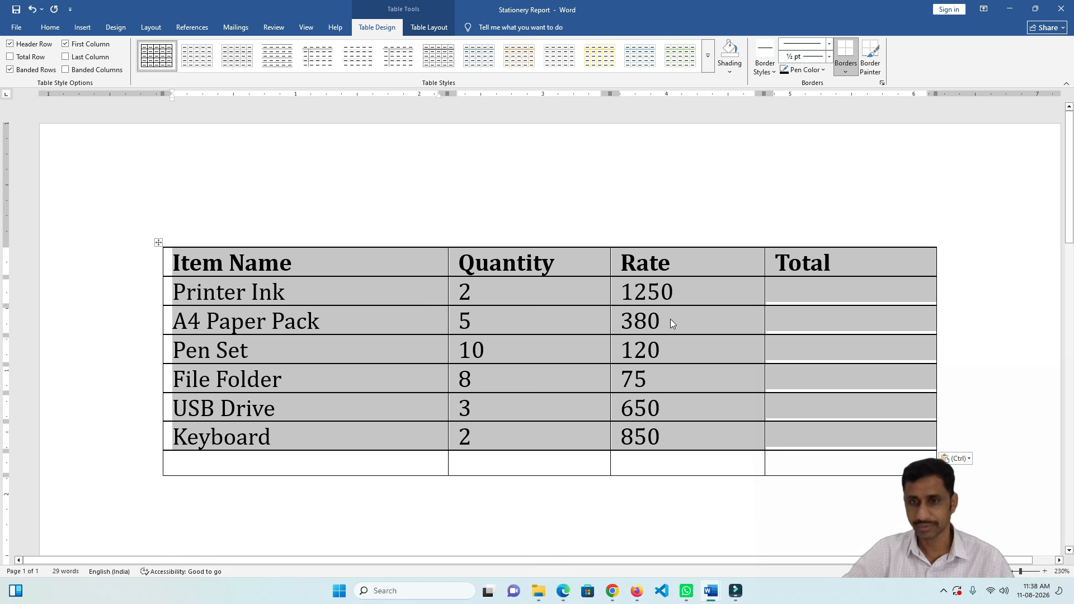
pyautogui.scroll(-2, 602, 305)
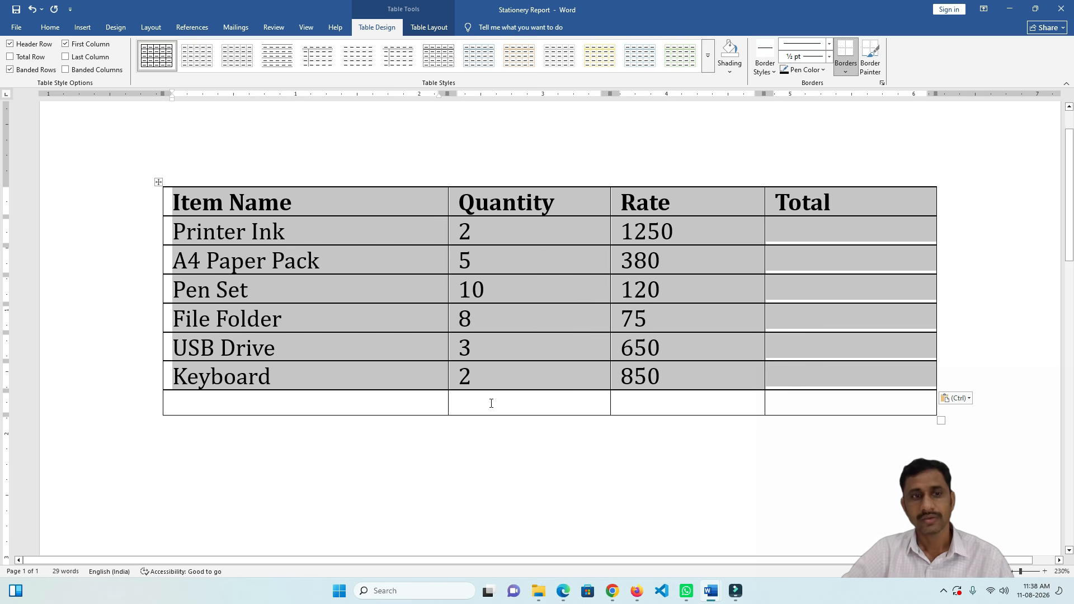
pyautogui.scroll(-2, 955, 336)
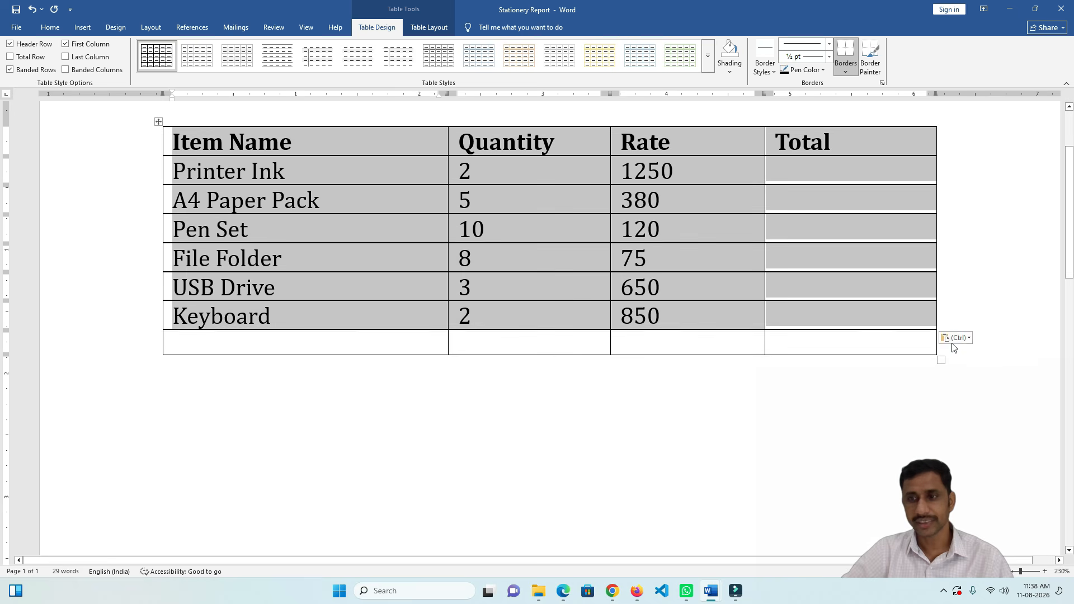
pyautogui.click(957, 338)
pyautogui.click(1016, 366)
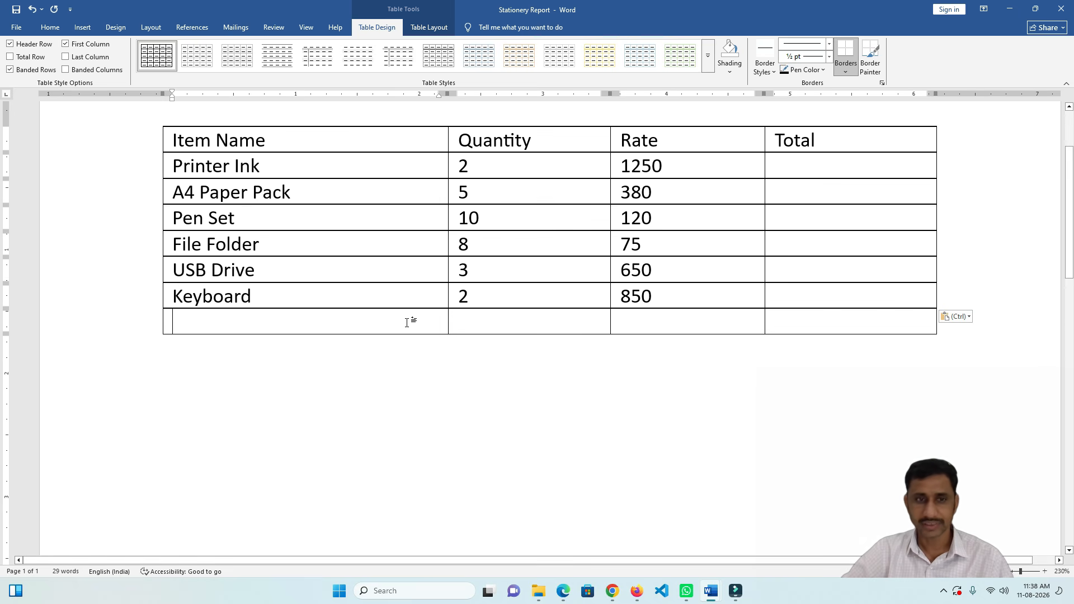
pyautogui.moveTo(413, 319); pyautogui.dragTo(636, 325)
pyautogui.rightClick(569, 323)
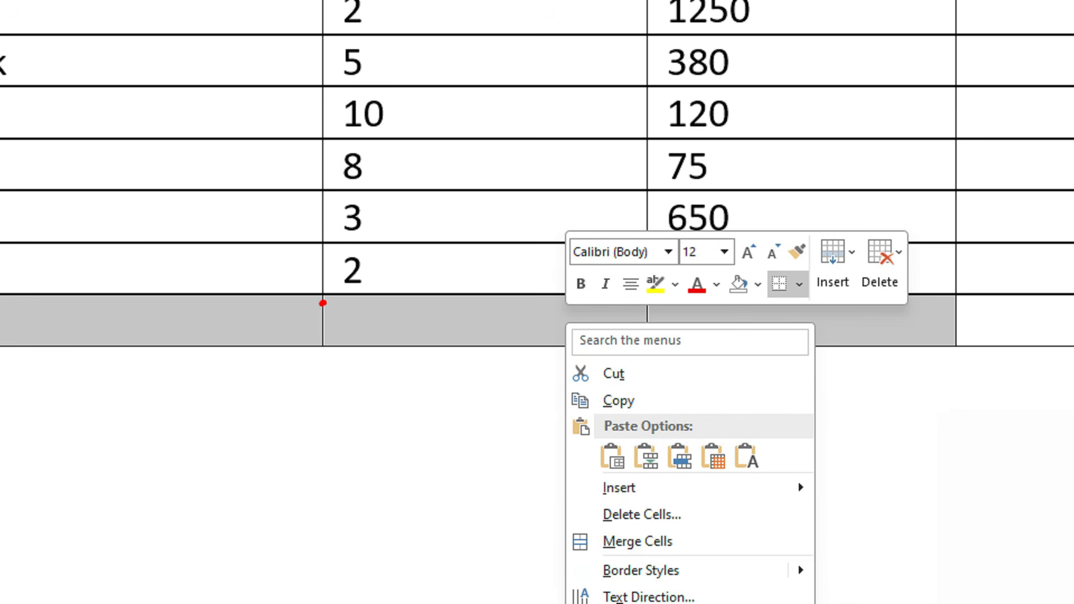
pyautogui.moveTo(323, 302); pyautogui.dragTo(334, 306)
pyautogui.moveTo(666, 530)
pyautogui.mouseDown()
pyautogui.moveTo(549, 535)
pyautogui.moveTo(551, 563)
pyautogui.moveTo(694, 508)
pyautogui.mouseUp()
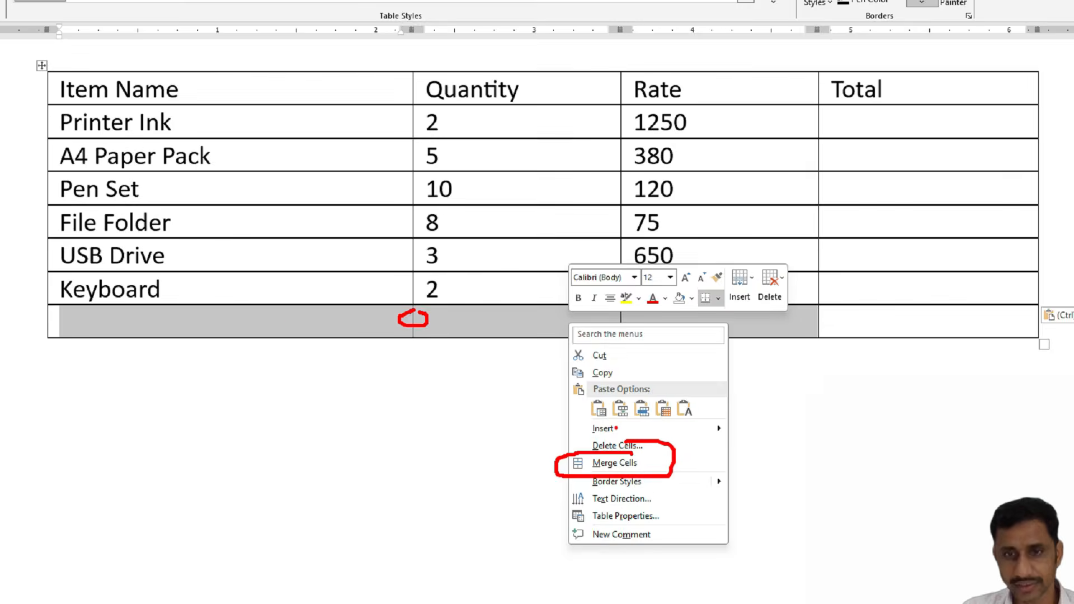
pyautogui.press('Escape')
# - Merge the first three cells of the report table's last row into one cell
pyautogui.click(378, 321)
pyautogui.moveTo(472, 321); pyautogui.dragTo(654, 326)
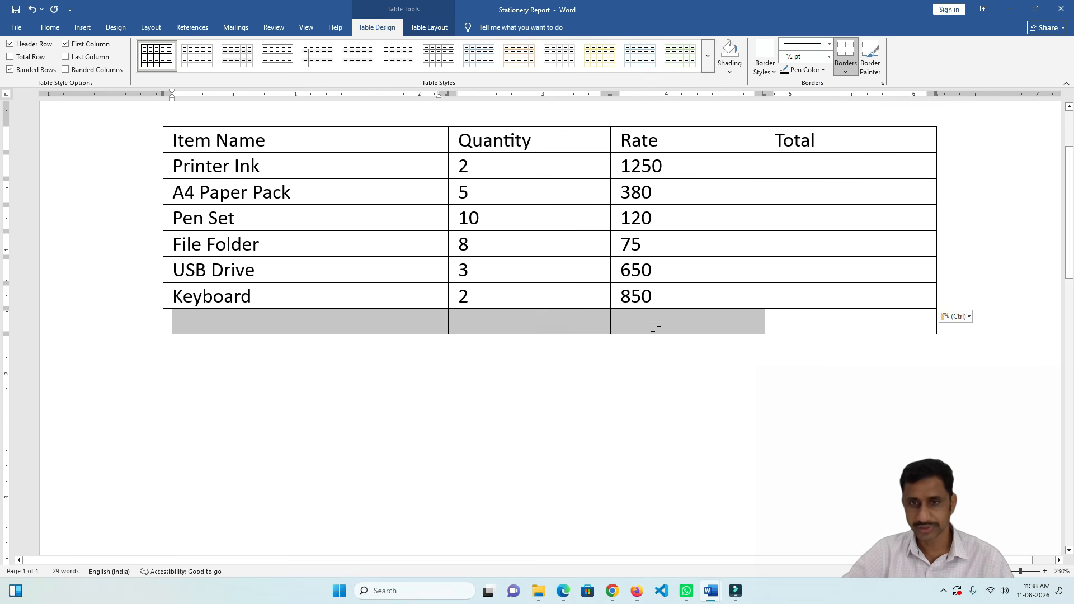
pyautogui.rightClick(616, 326)
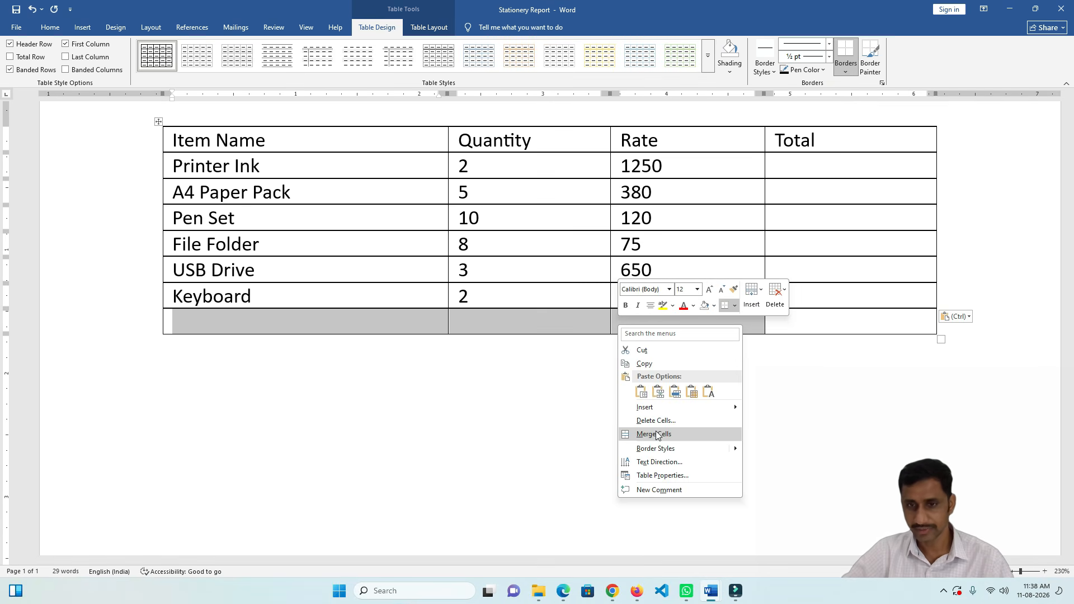
pyautogui.click(655, 434)
# - Copy the Grand Total label from the exercise table into the merged cell of the report's last row
pyautogui.click(606, 329)
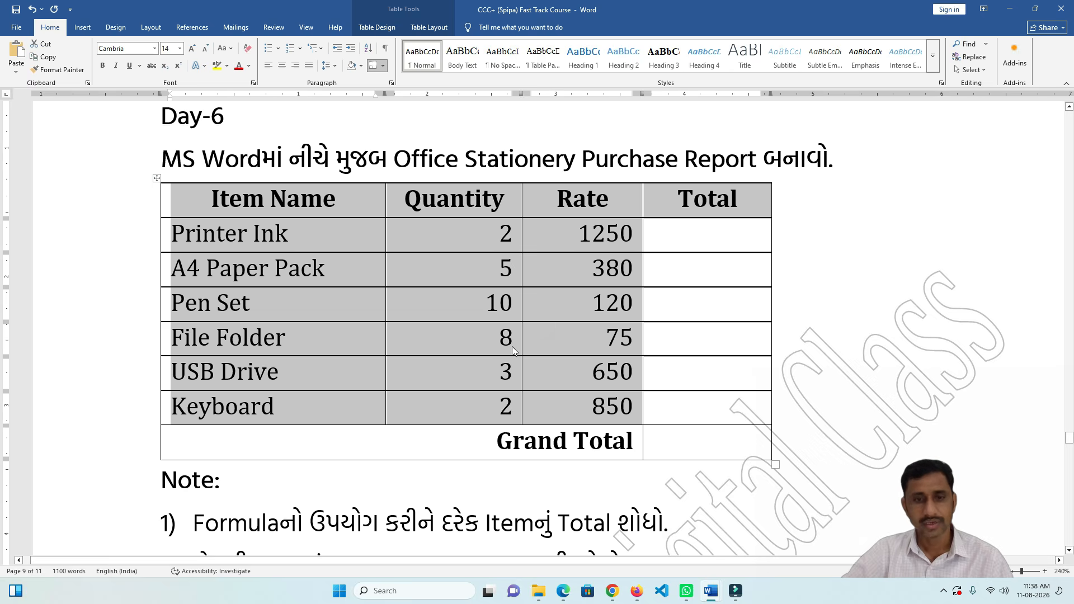
pyautogui.scroll(-2, 504, 330)
pyautogui.moveTo(497, 378); pyautogui.dragTo(618, 381)
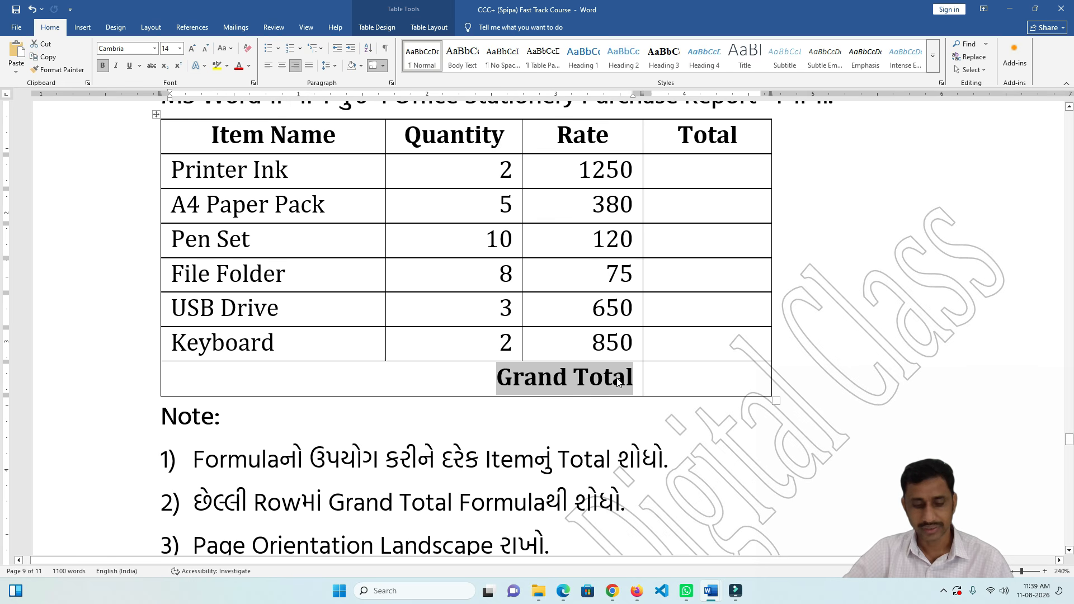
pyautogui.hotkey('alt', 'Tab')
pyautogui.hotkey('ctrl', 'v')
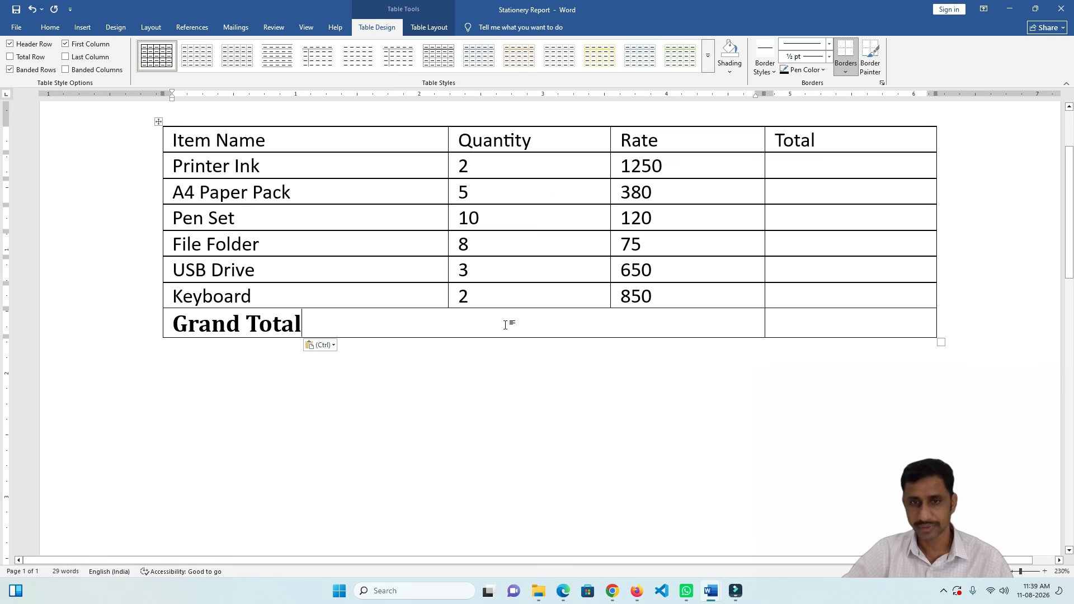
# - Centre the table's header row and make its text bold, as in the exercise document
pyautogui.click(50, 27)
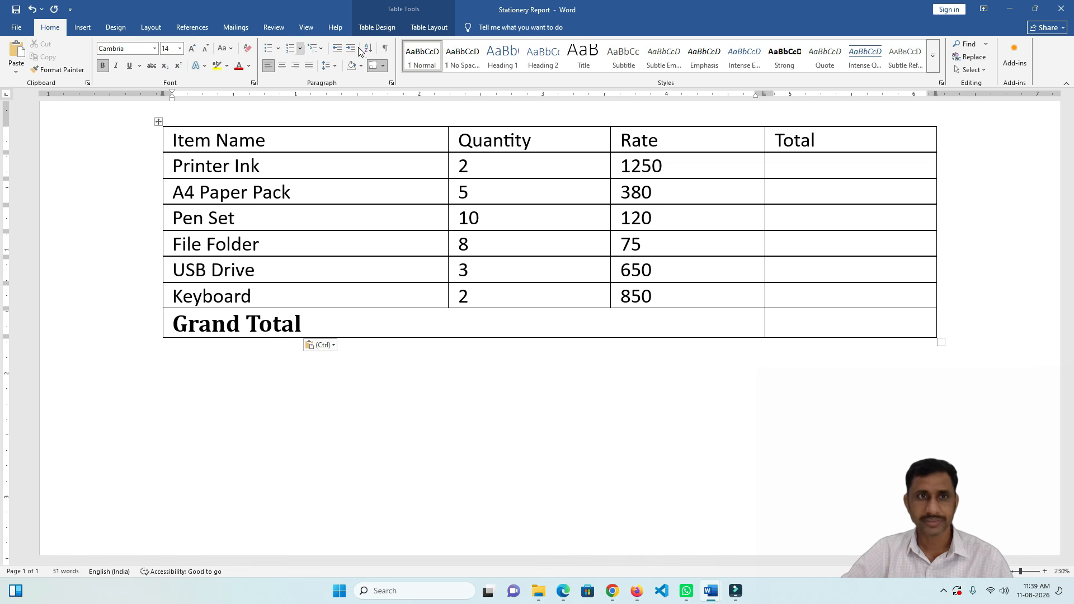
pyautogui.click(308, 66)
pyautogui.moveTo(173, 140); pyautogui.dragTo(800, 140)
pyautogui.click(282, 66)
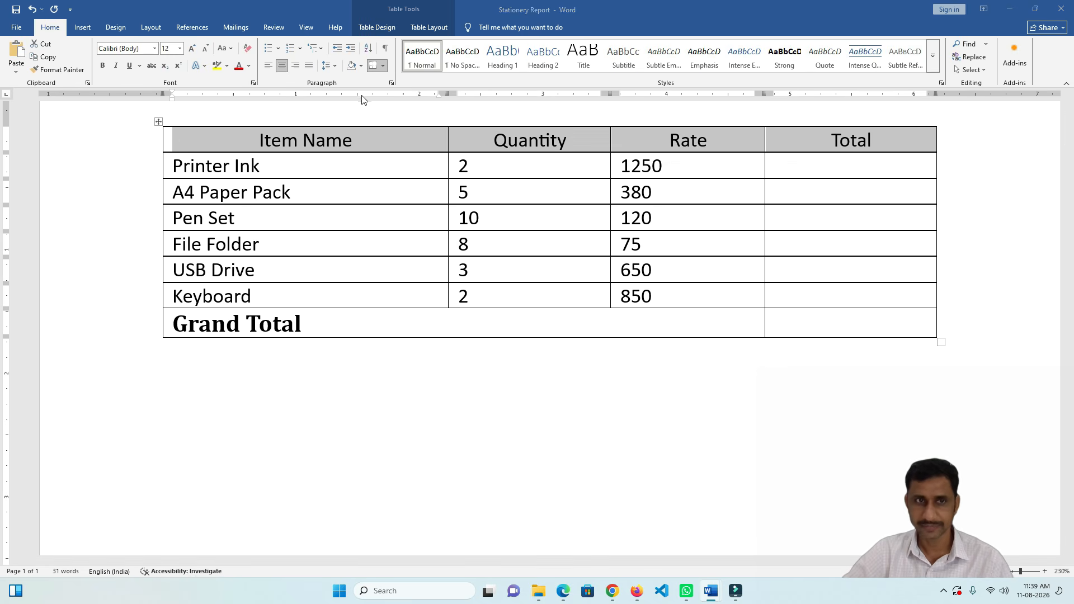
pyautogui.hotkey('alt', 'Tab')
pyautogui.hotkey('alt', 'Tab')
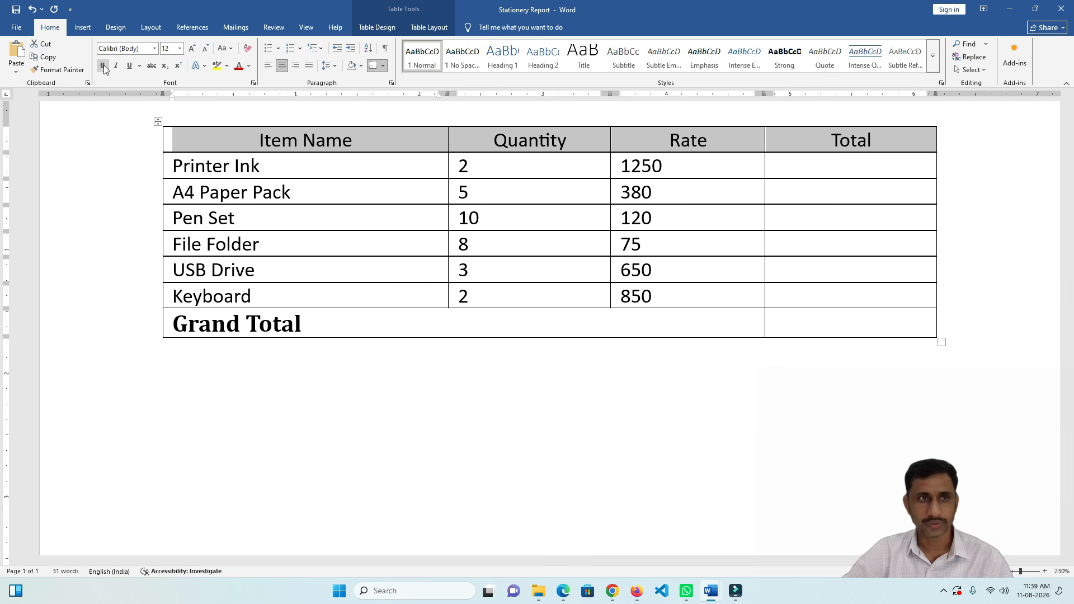
# - Check the number alignment in the exercise table and right-align the Quantity and Rate values of the six items in the report
pyautogui.hotkey('alt', 'Tab')
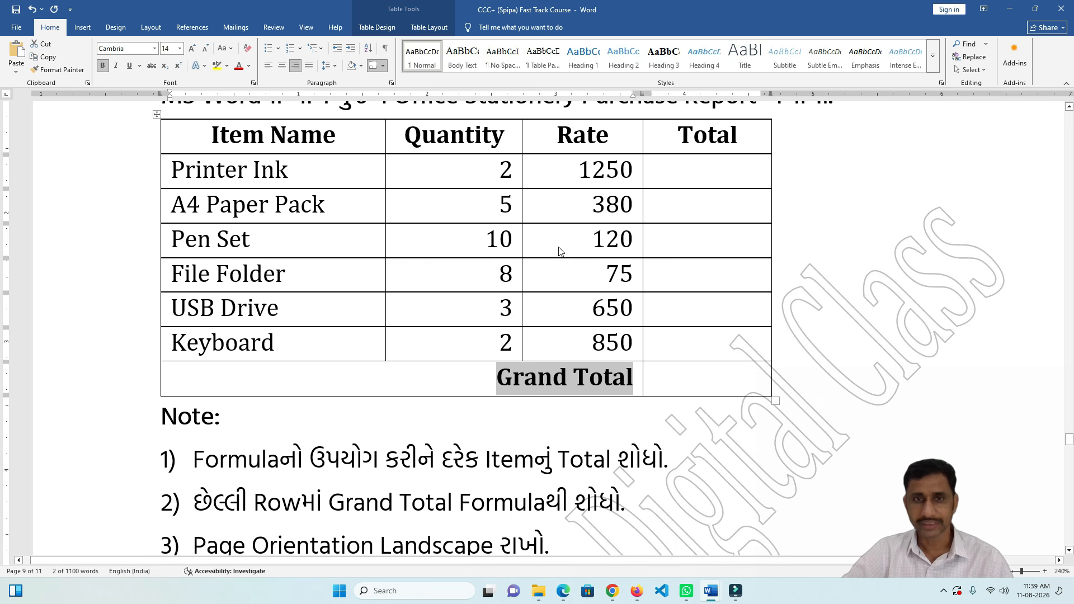
pyautogui.hotkey('alt', 'Tab')
pyautogui.moveTo(533, 173); pyautogui.dragTo(688, 297)
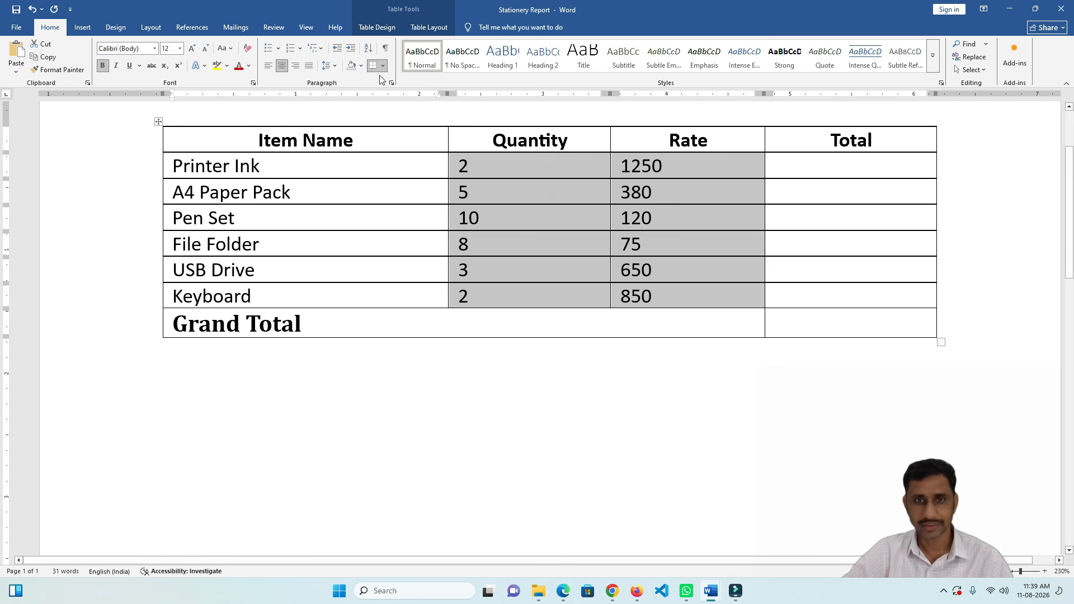
pyautogui.click(295, 66)
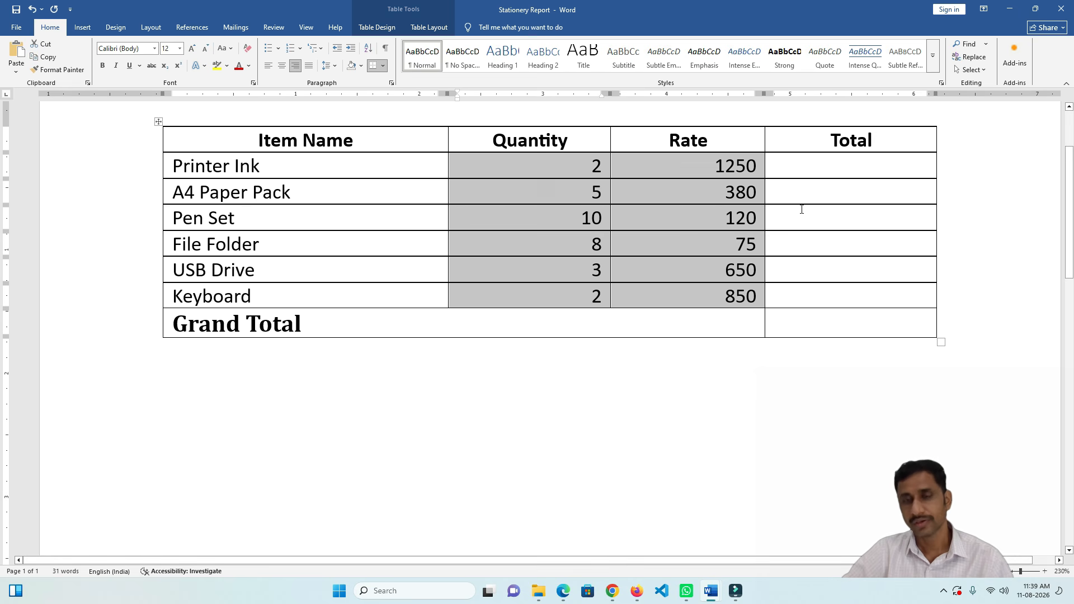
# - Examine the Printer Ink row's Quantity and Rate values that its Total has to multiply
pyautogui.scroll(-2, 801, 209)
pyautogui.click(770, 178)
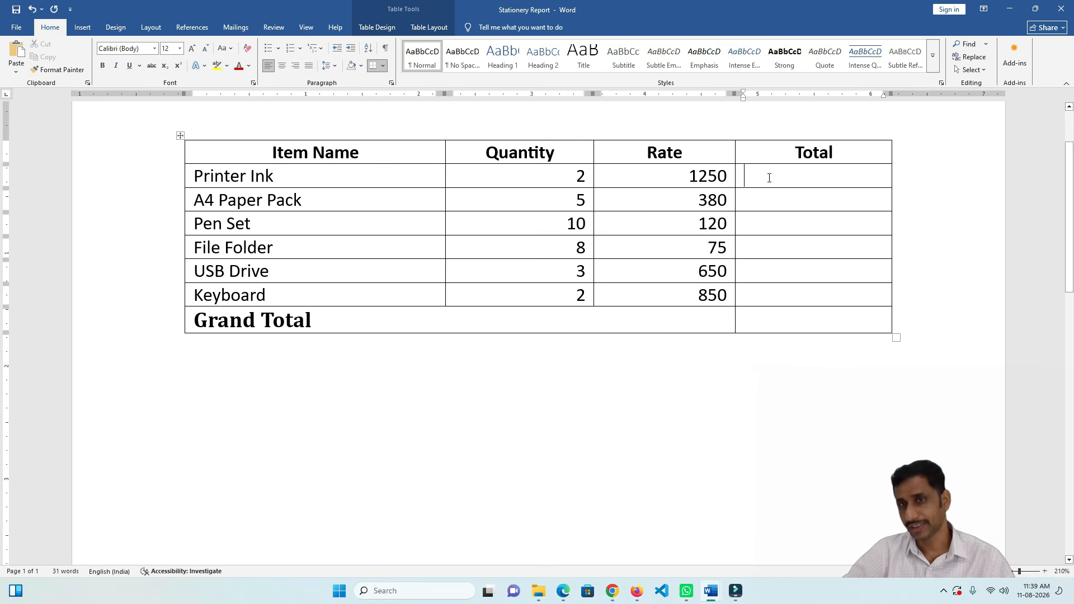
pyautogui.moveTo(736, 136)
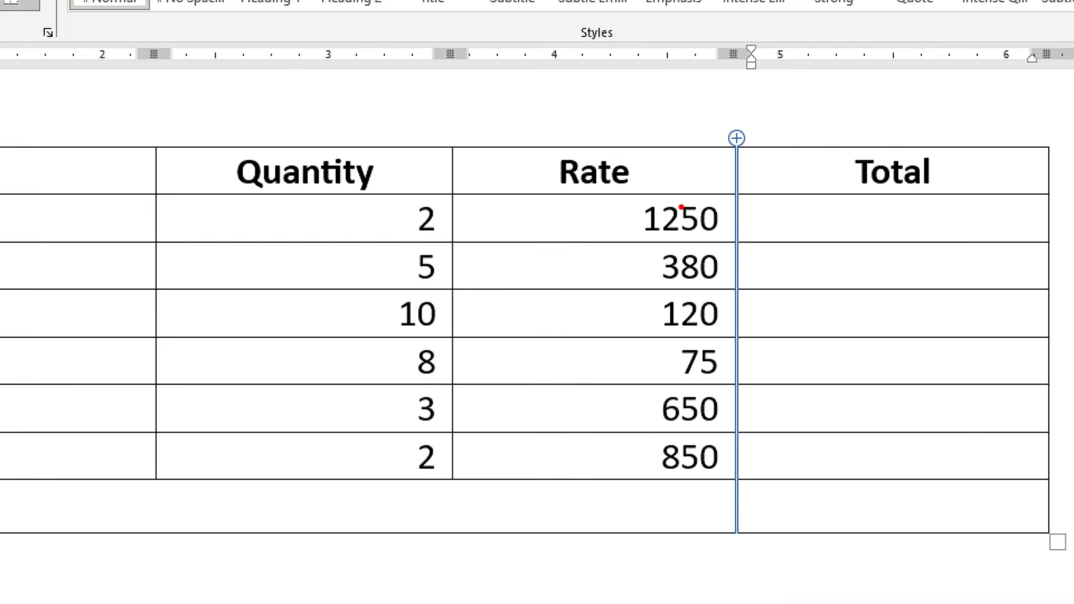
pyautogui.moveTo(686, 193)
pyautogui.mouseDown()
pyautogui.moveTo(642, 196)
pyautogui.moveTo(665, 237)
pyautogui.moveTo(701, 202)
pyautogui.mouseUp()
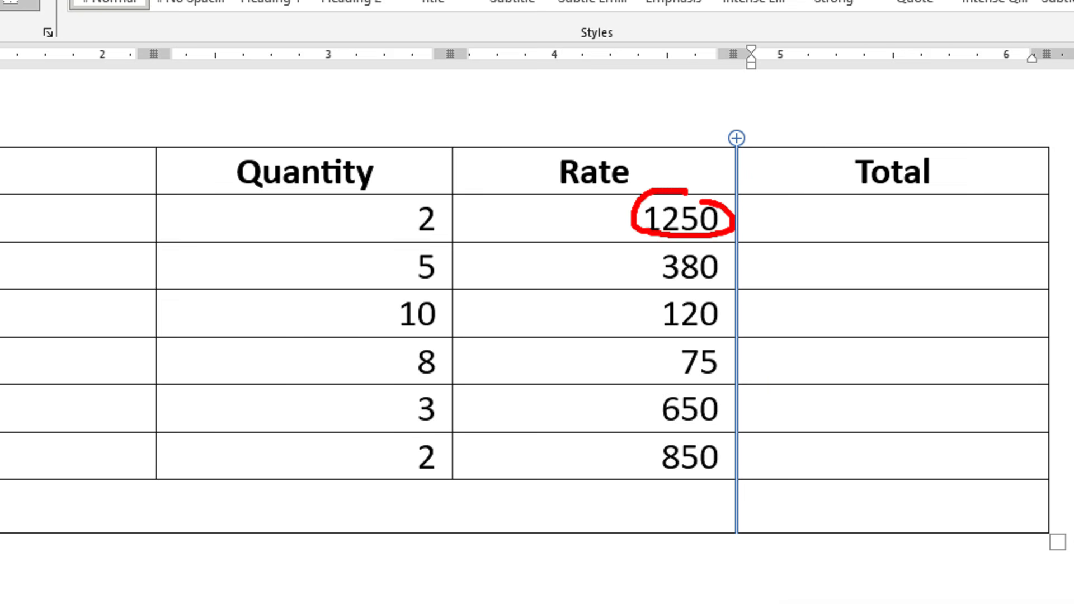
pyautogui.moveTo(430, 184)
pyautogui.mouseDown()
pyautogui.moveTo(376, 204)
pyautogui.moveTo(414, 240)
pyautogui.moveTo(436, 197)
pyautogui.mouseUp()
pyautogui.press('Escape')
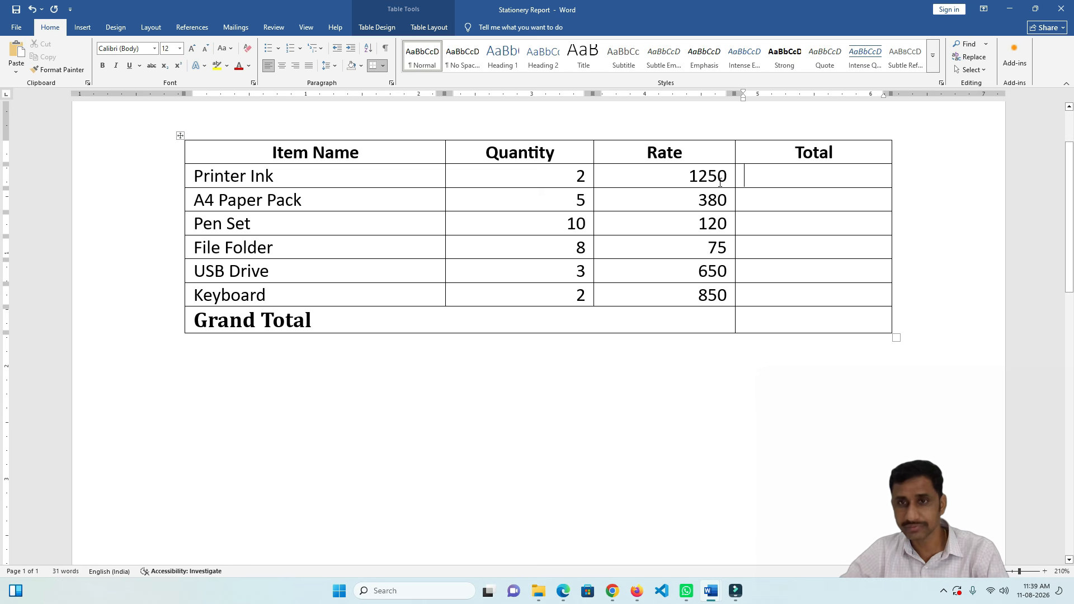
pyautogui.click(566, 173)
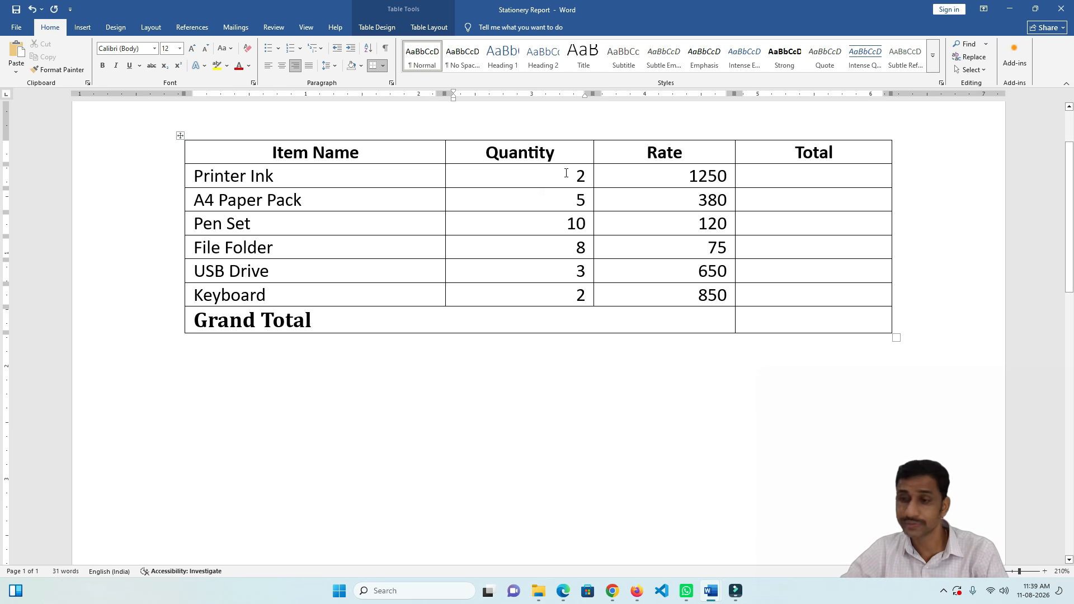
# - Insert the formula =PRODUCT(LEFT) in the Total cell of the Printer Ink row
pyautogui.click(750, 170)
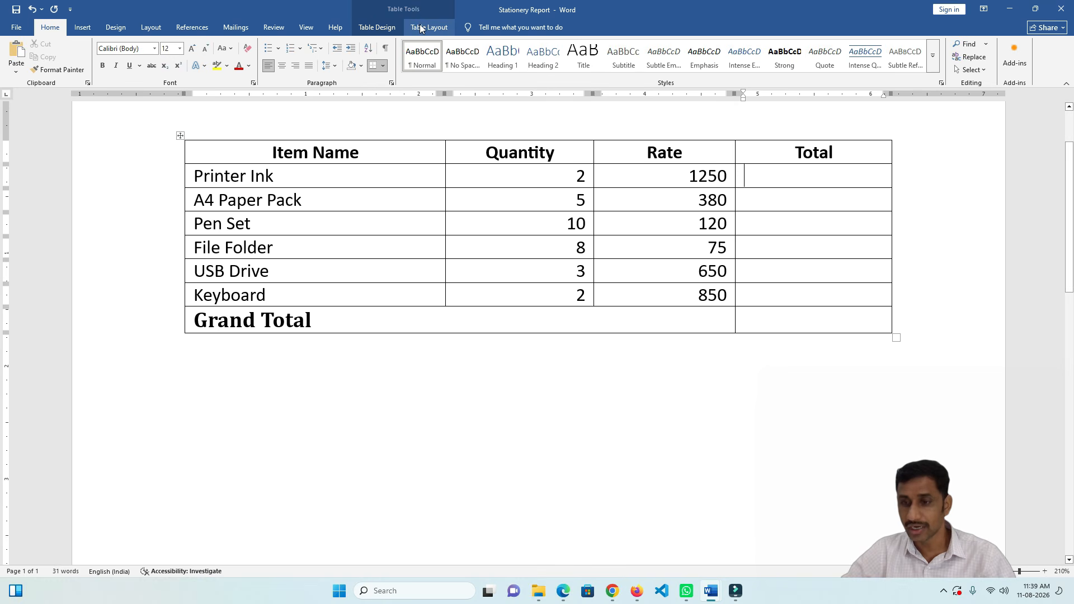
pyautogui.click(421, 28)
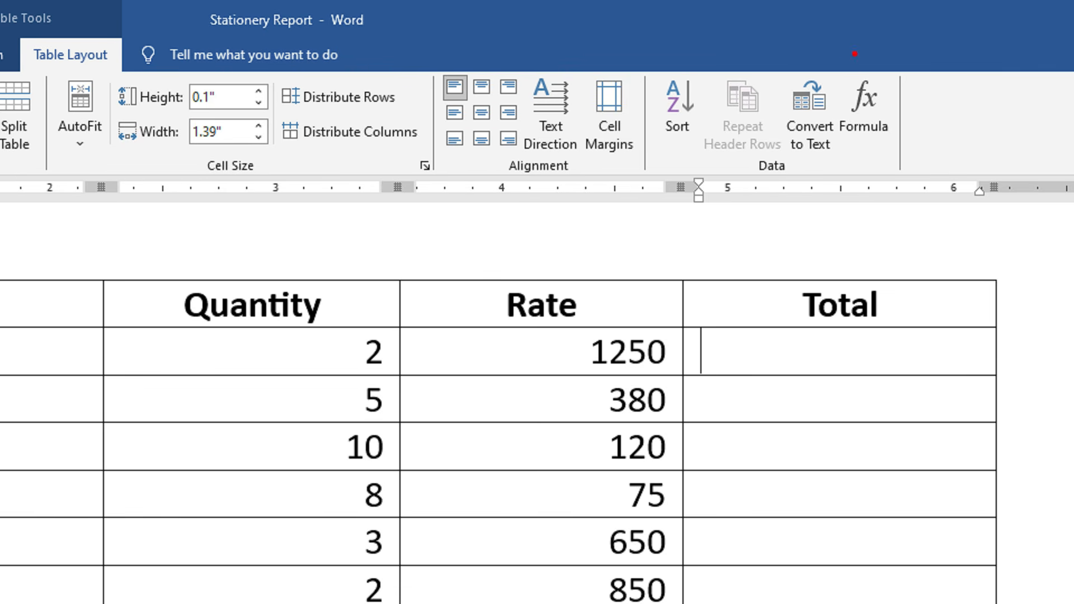
pyautogui.moveTo(855, 53)
pyautogui.mouseDown()
pyautogui.moveTo(833, 75)
pyautogui.moveTo(834, 137)
pyautogui.moveTo(918, 89)
pyautogui.moveTo(865, 37)
pyautogui.mouseUp()
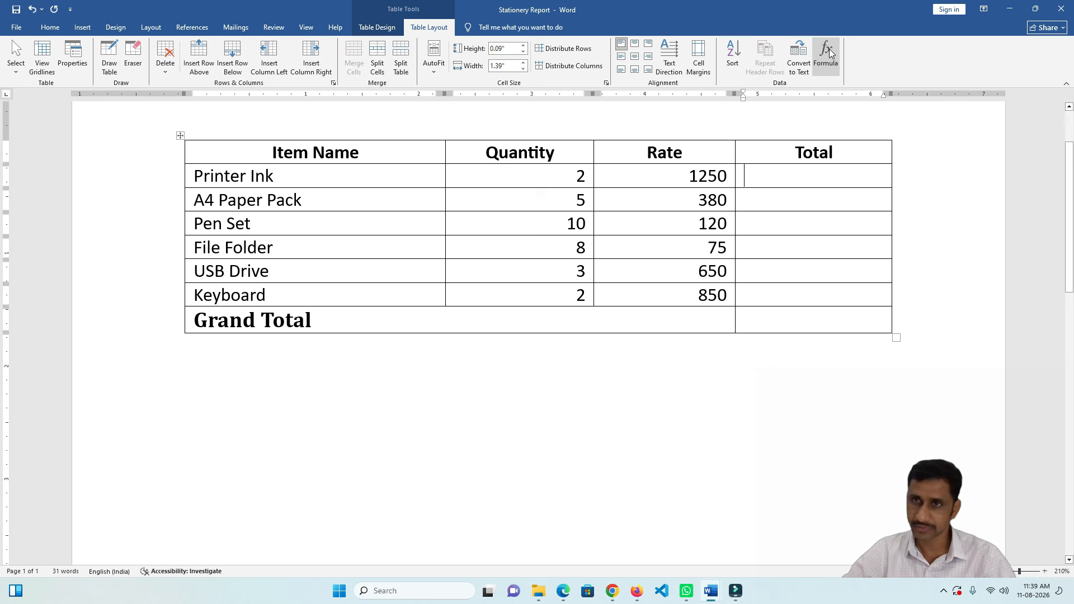
pyautogui.click(870, 99)
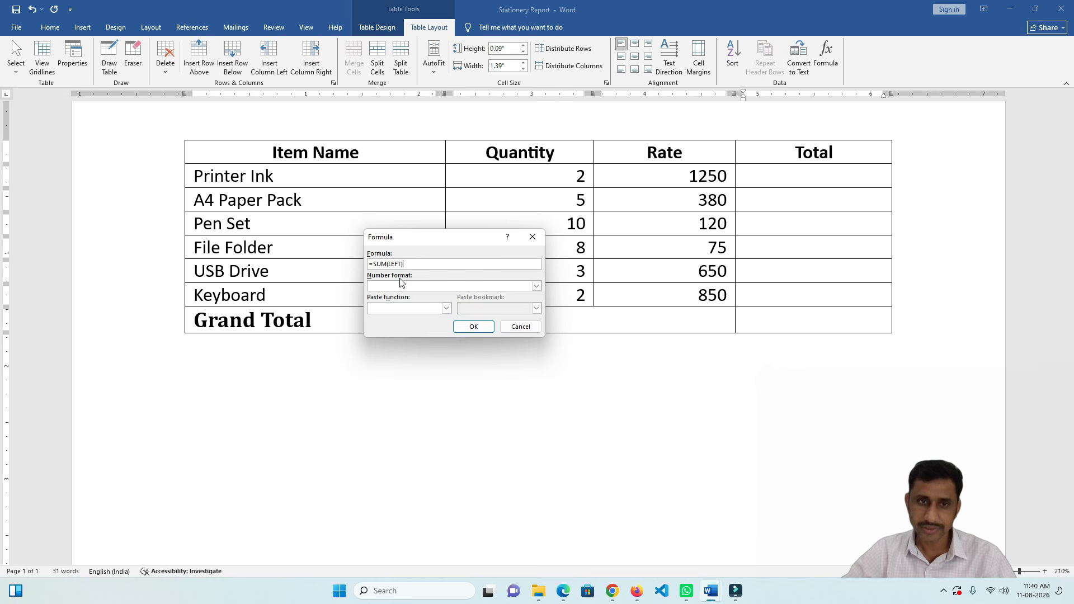
pyautogui.click(387, 264)
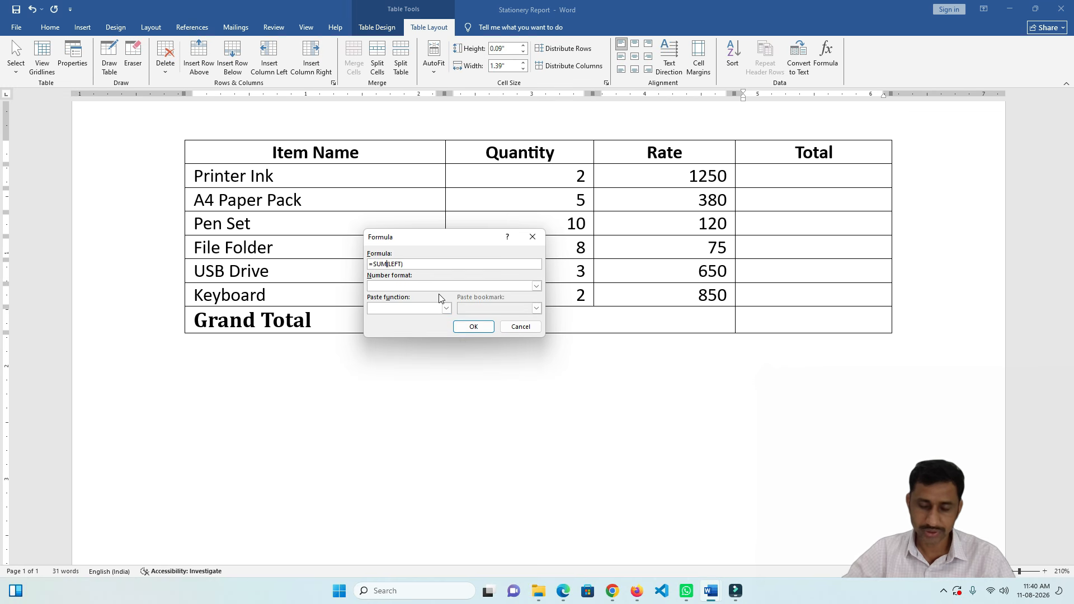
pyautogui.press('BackSpace')
pyautogui.press('BackSpace')
pyautogui.press('BackSpace')
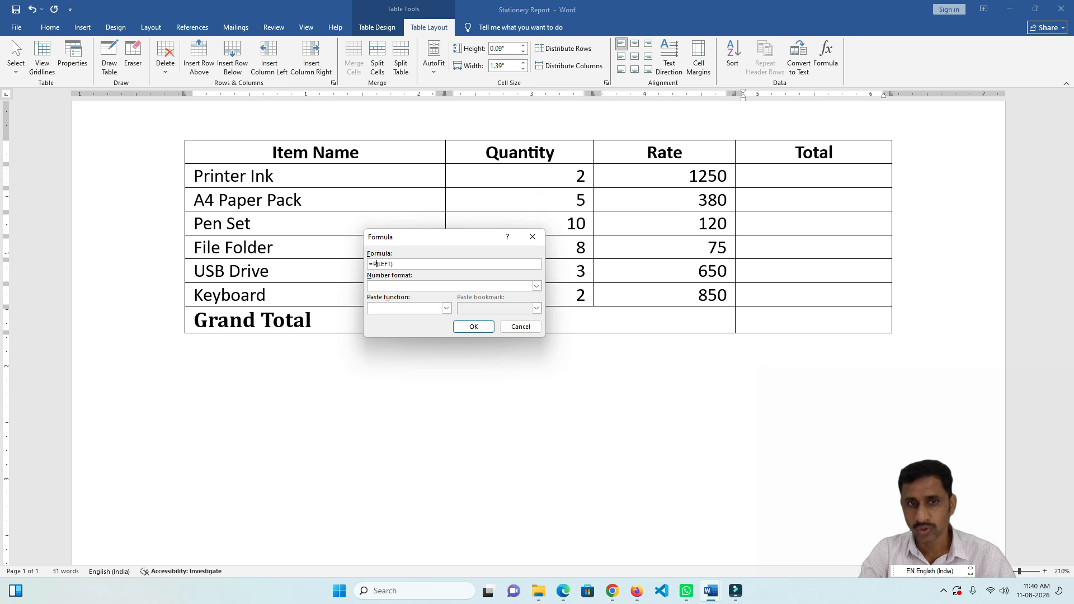
pyautogui.write('PRODUCT')
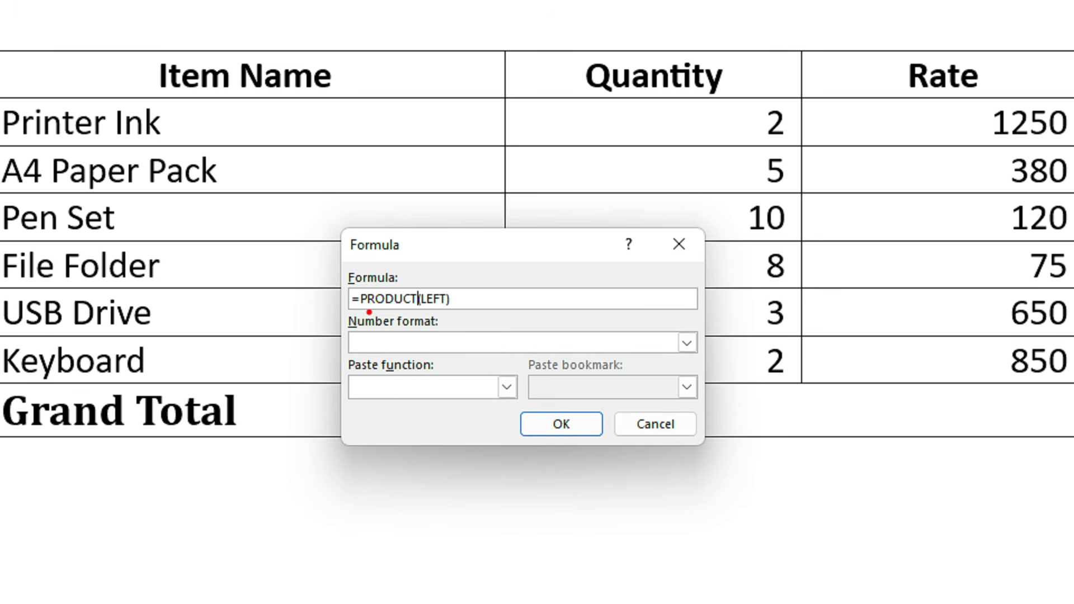
pyautogui.moveTo(363, 308); pyautogui.dragTo(446, 319)
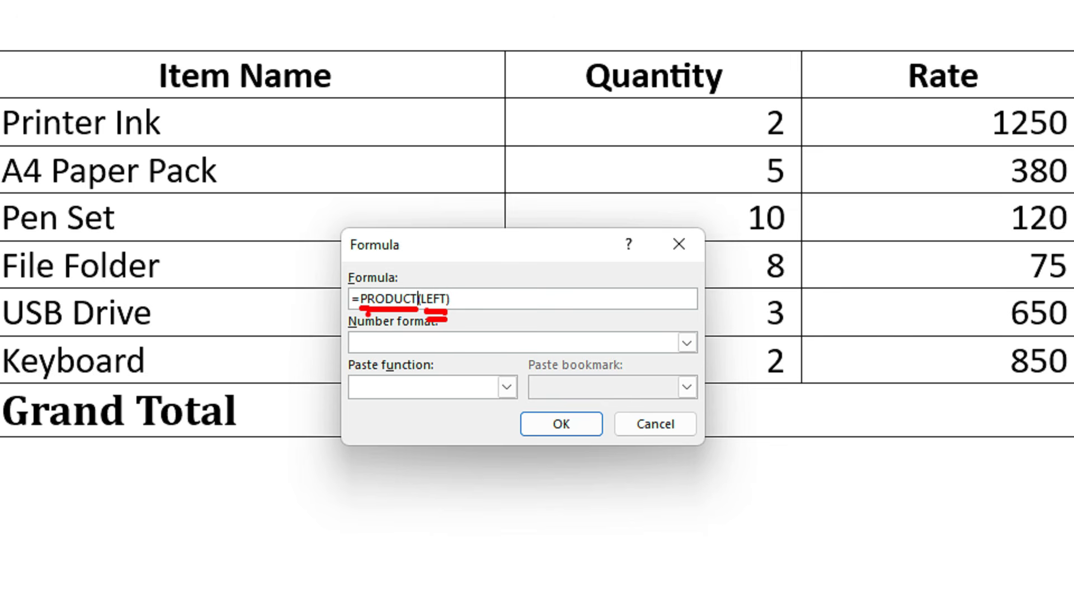
pyautogui.moveTo(359, 315); pyautogui.dragTo(406, 316)
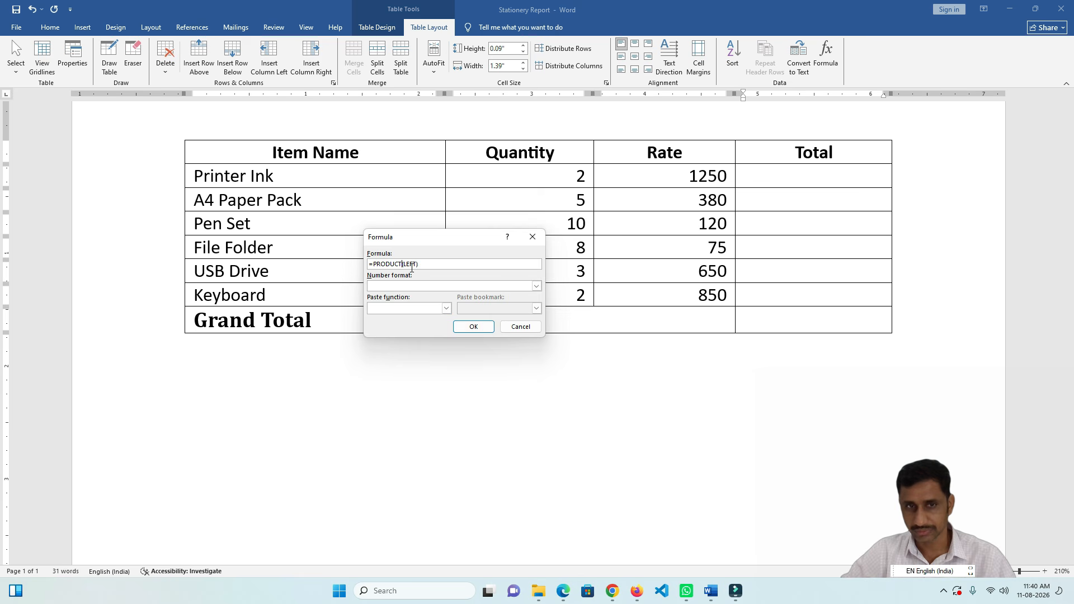
pyautogui.click(473, 327)
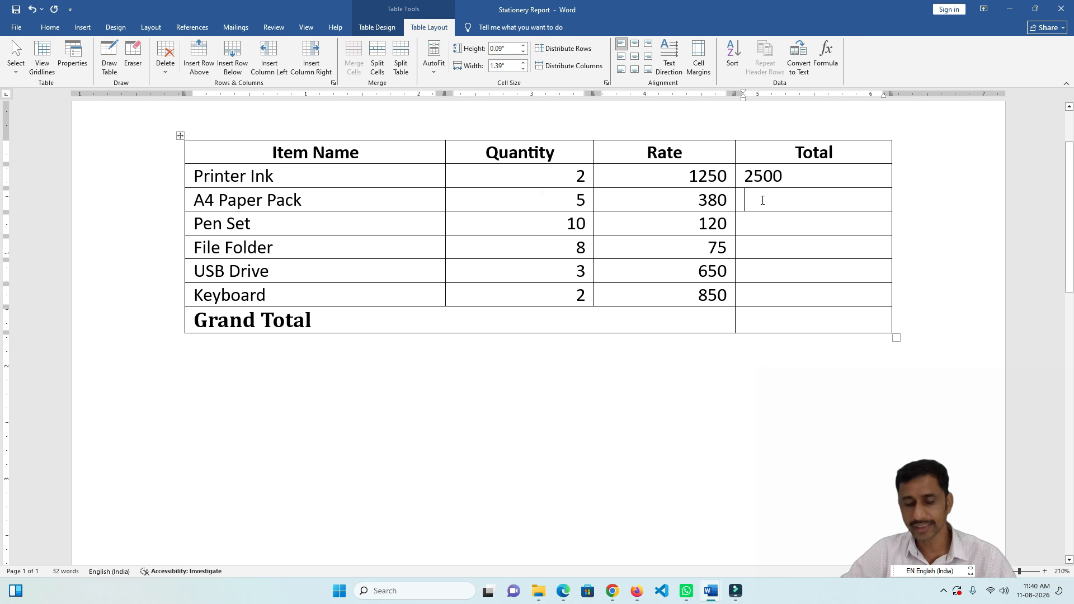
# - Repeat the =PRODUCT(LEFT) formula in the Total cells of the rows from A4 Paper Pack to Keyboard
pyautogui.press('F4')
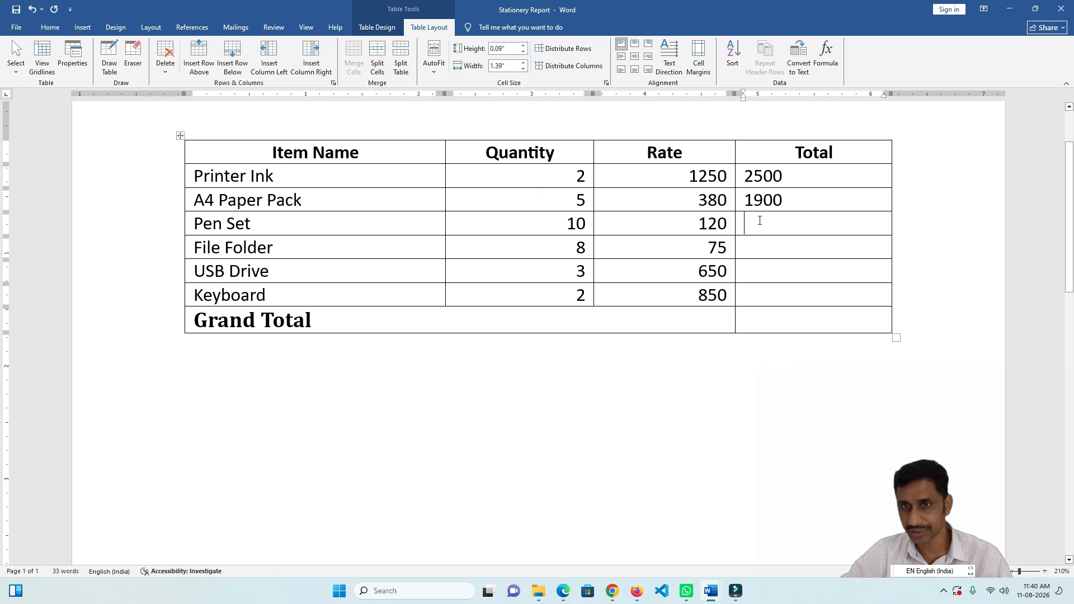
pyautogui.click(760, 221)
pyautogui.press('F4')
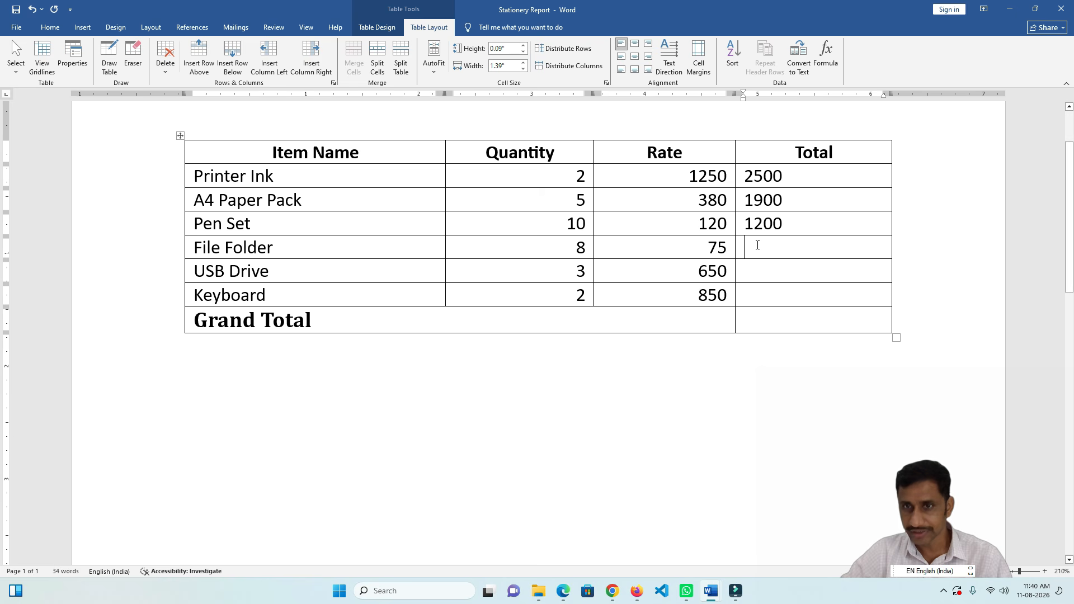
pyautogui.click(758, 246)
pyautogui.press('F4')
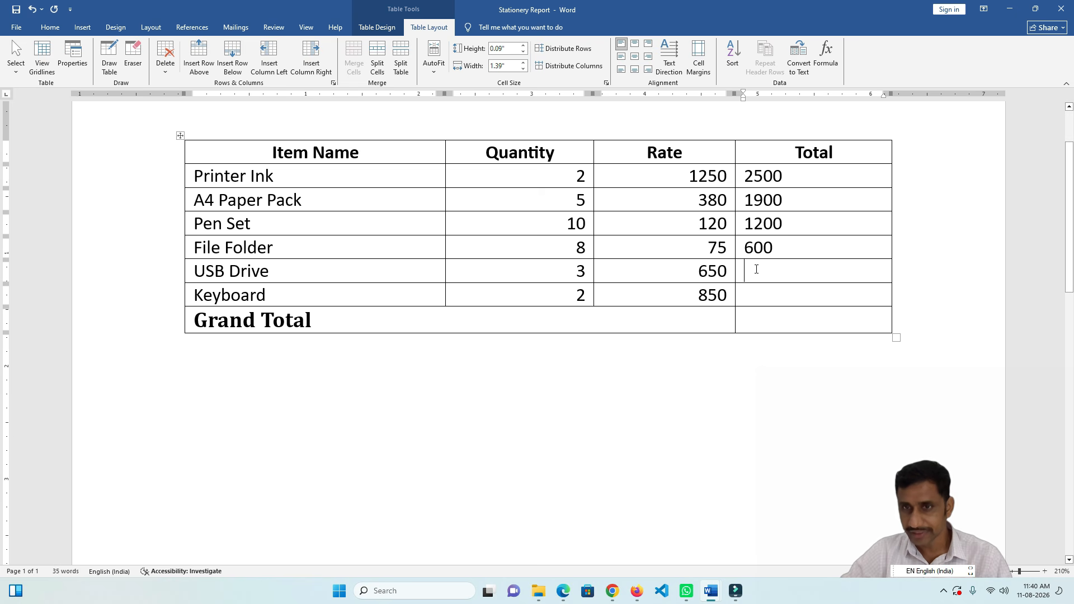
pyautogui.press('F4')
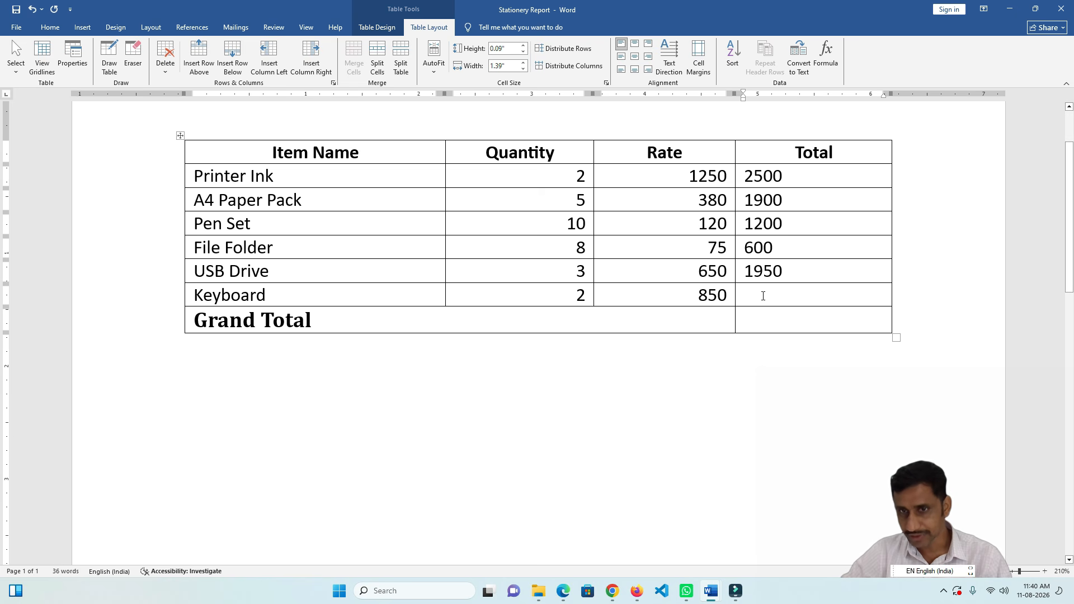
pyautogui.click(763, 296)
pyautogui.press('F4')
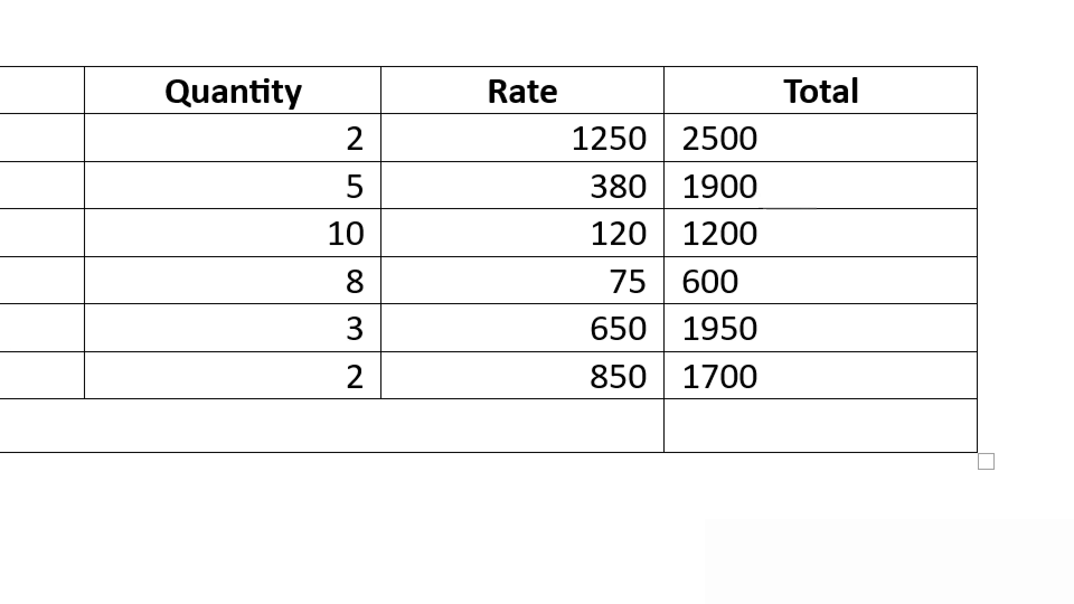
# - Check the calculated Total values in the rows from A4 Paper Pack to Keyboard
pyautogui.moveTo(782, 194)
pyautogui.mouseDown()
pyautogui.moveTo(764, 209)
pyautogui.moveTo(752, 174)
pyautogui.mouseUp()
pyautogui.moveTo(726, 218)
pyautogui.mouseDown()
pyautogui.moveTo(709, 218)
pyautogui.moveTo(725, 257)
pyautogui.moveTo(775, 230)
pyautogui.mouseUp()
pyautogui.moveTo(723, 277)
pyautogui.mouseDown()
pyautogui.moveTo(667, 279)
pyautogui.moveTo(738, 272)
pyautogui.mouseUp()
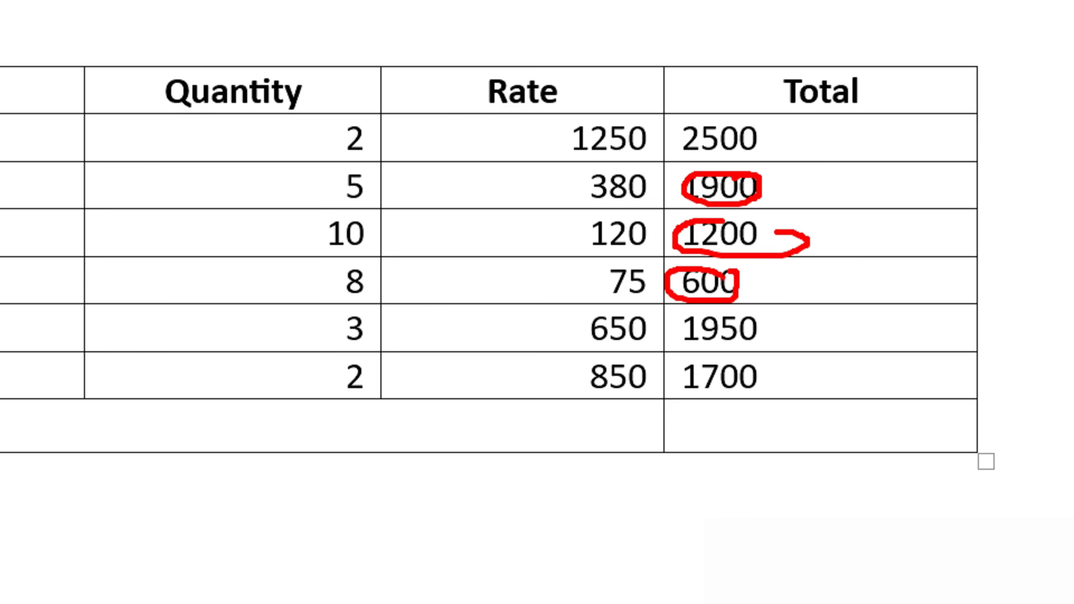
pyautogui.moveTo(771, 316)
pyautogui.mouseDown()
pyautogui.moveTo(746, 307)
pyautogui.moveTo(779, 334)
pyautogui.moveTo(768, 314)
pyautogui.mouseUp()
pyautogui.moveTo(762, 357)
pyautogui.mouseDown()
pyautogui.moveTo(745, 401)
pyautogui.moveTo(764, 360)
pyautogui.mouseUp()
pyautogui.press('Escape')
# - Right-align the Total values of all six items
pyautogui.moveTo(799, 180); pyautogui.dragTo(794, 295)
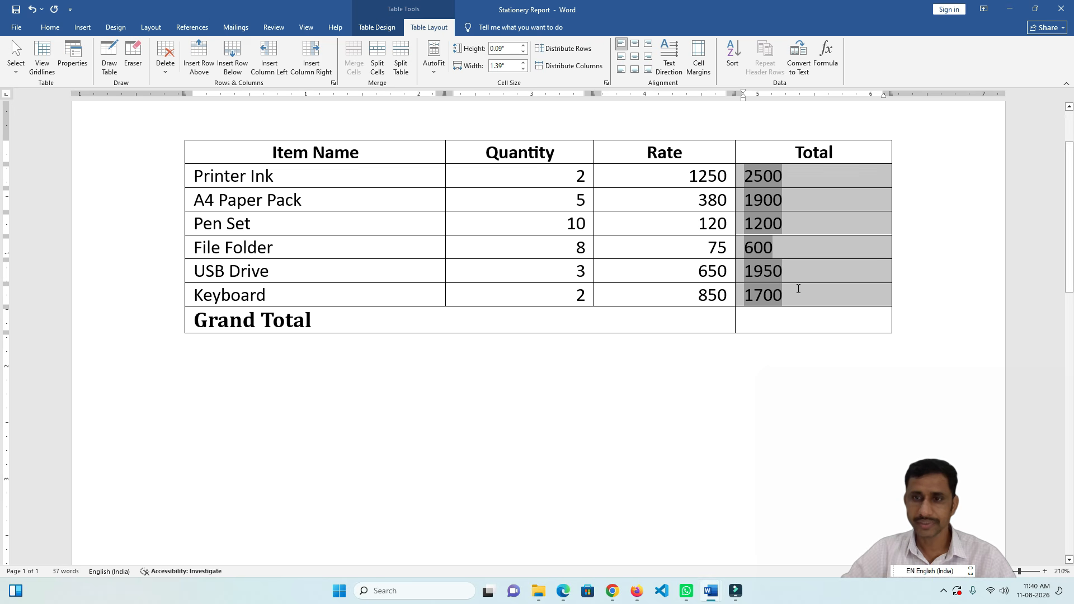
pyautogui.click(50, 27)
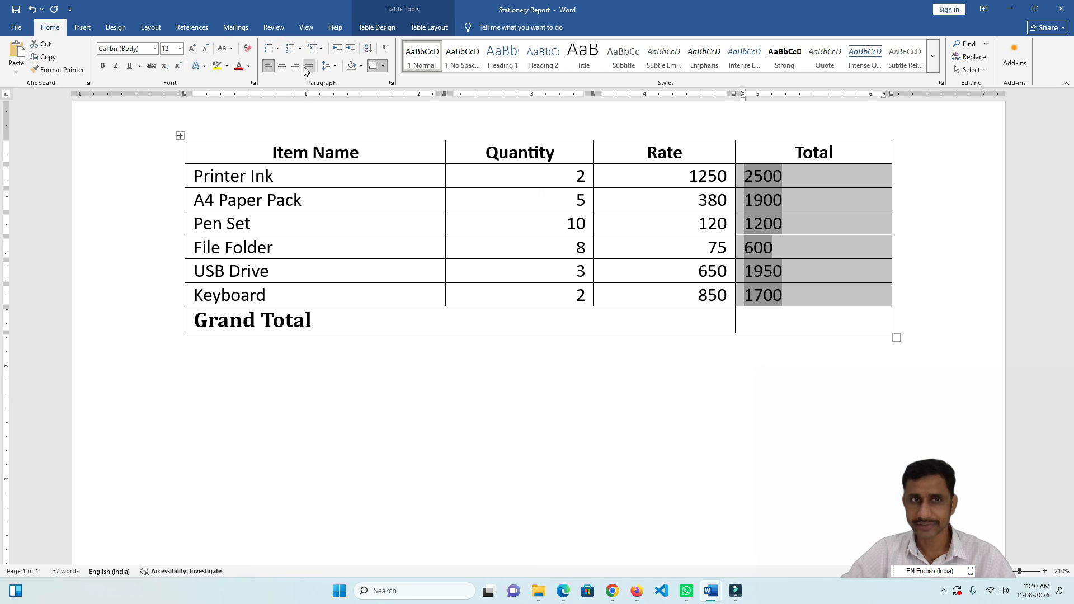
pyautogui.click(295, 66)
# - Insert the formula =SUM(ABOVE) in the empty Total cell of the Grand Total row
pyautogui.click(824, 314)
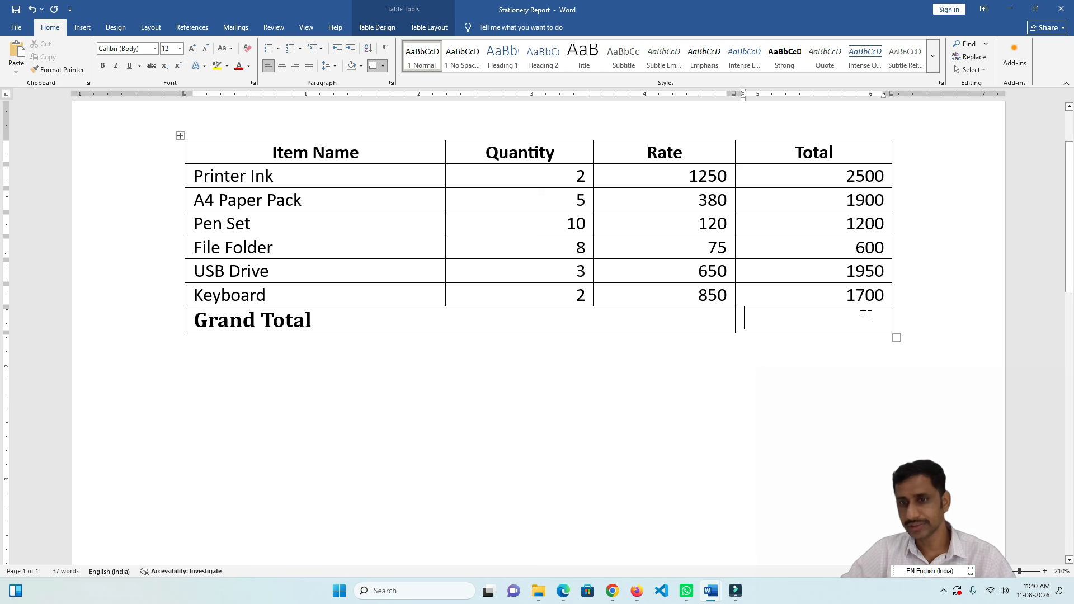
pyautogui.hotkey('ctrl', '1')
pyautogui.moveTo(866, 81)
pyautogui.mouseDown()
pyautogui.moveTo(743, 82)
pyautogui.moveTo(840, 316)
pyautogui.moveTo(858, 72)
pyautogui.mouseUp()
pyautogui.press('Escape')
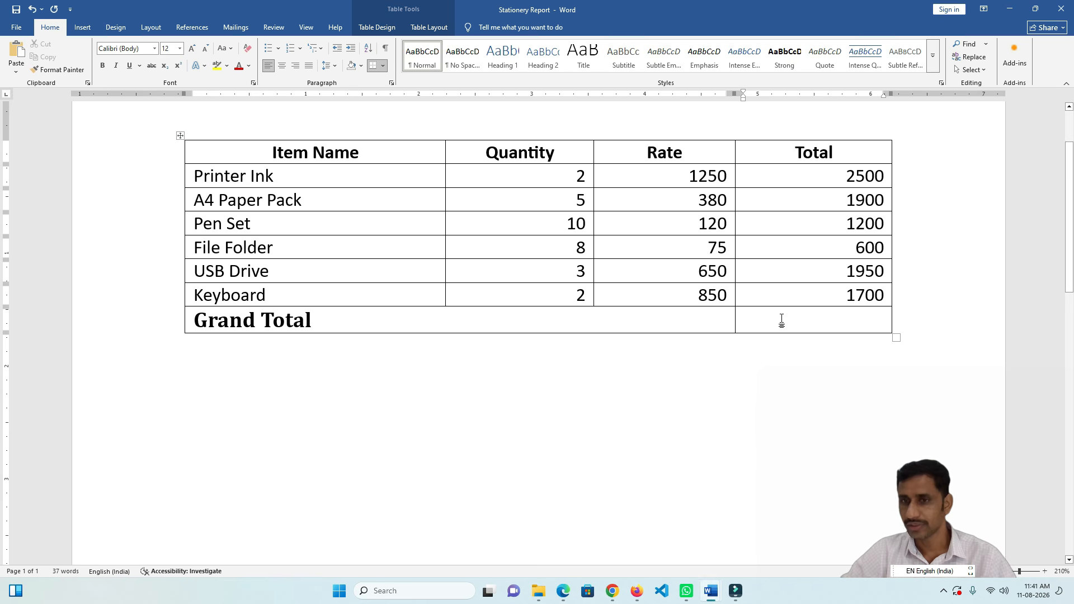
pyautogui.click(406, 6)
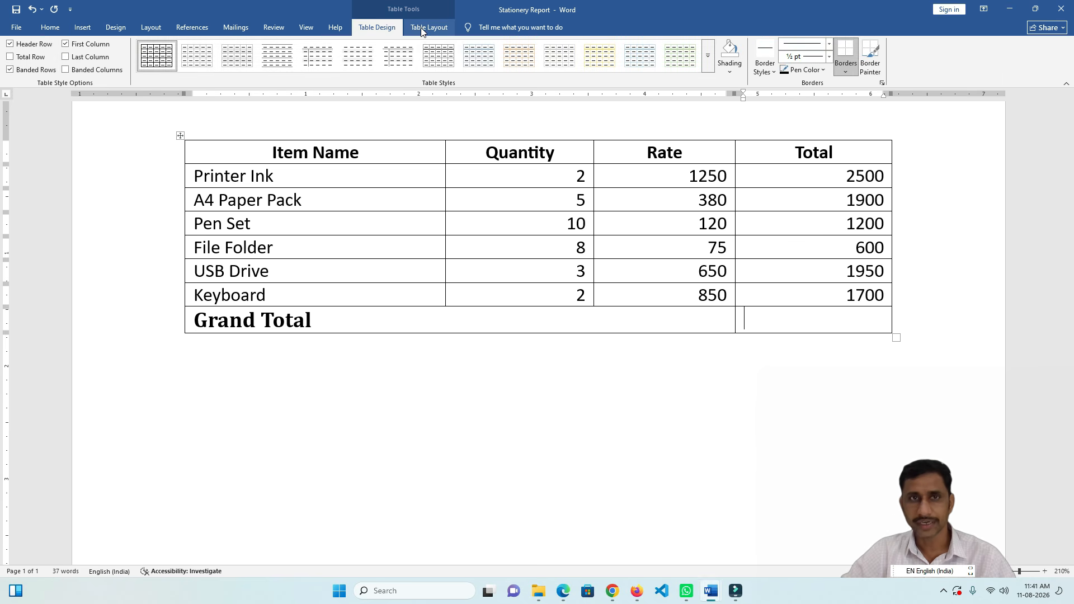
pyautogui.click(428, 29)
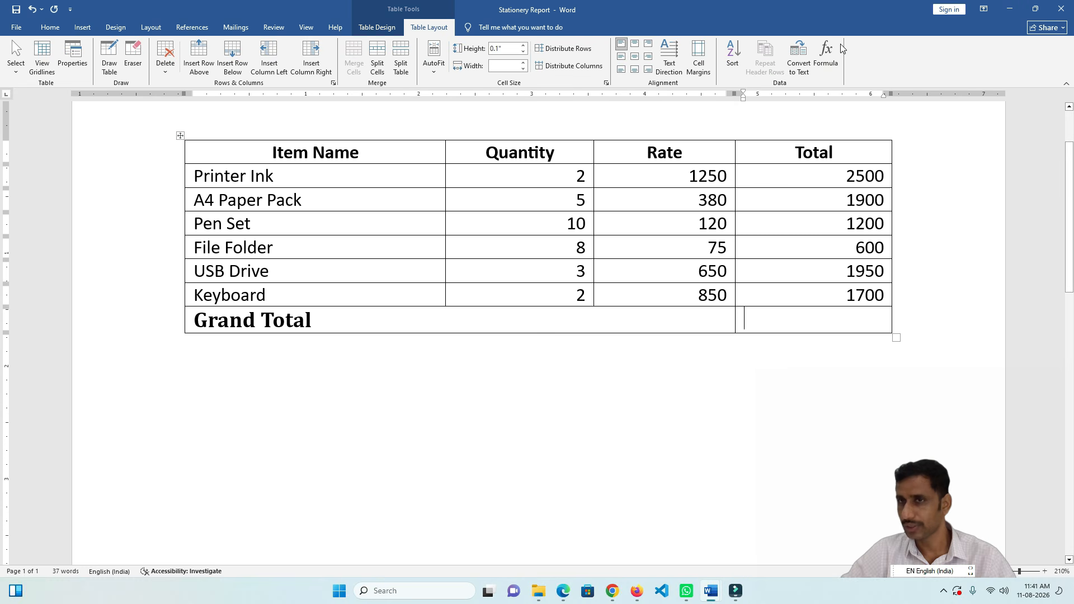
pyautogui.click(826, 55)
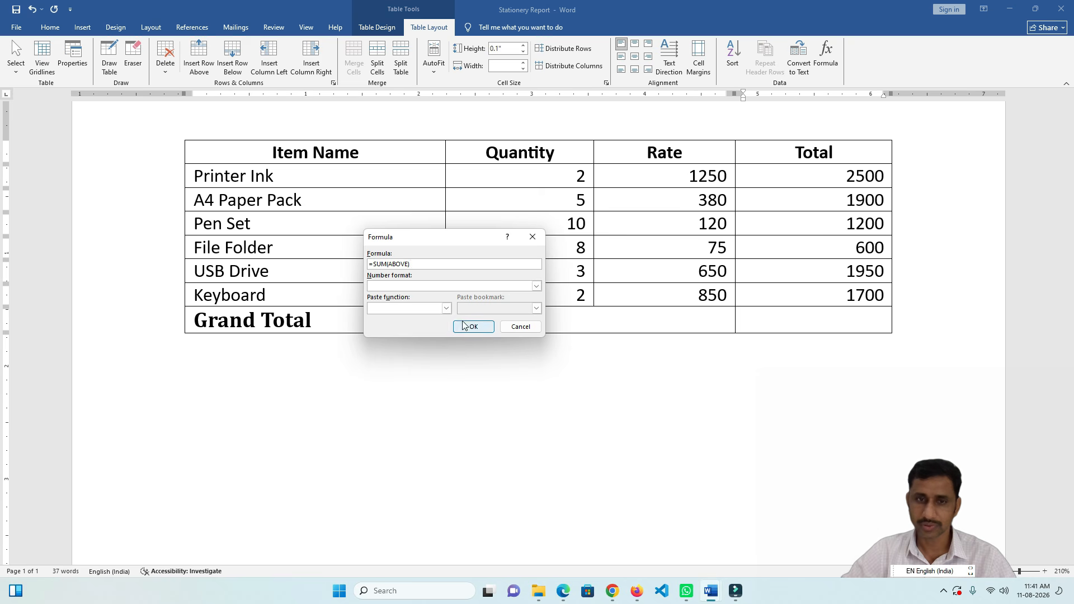
pyautogui.click(466, 326)
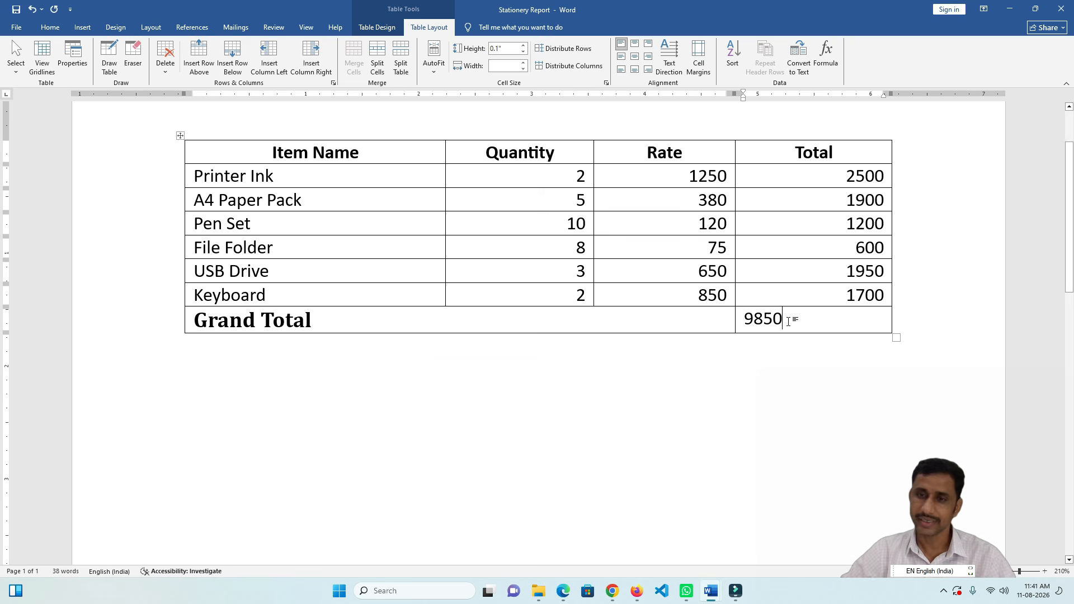
# - Right-align the calculated amount in the Grand Total row
pyautogui.moveTo(784, 319); pyautogui.dragTo(744, 319)
pyautogui.click(49, 27)
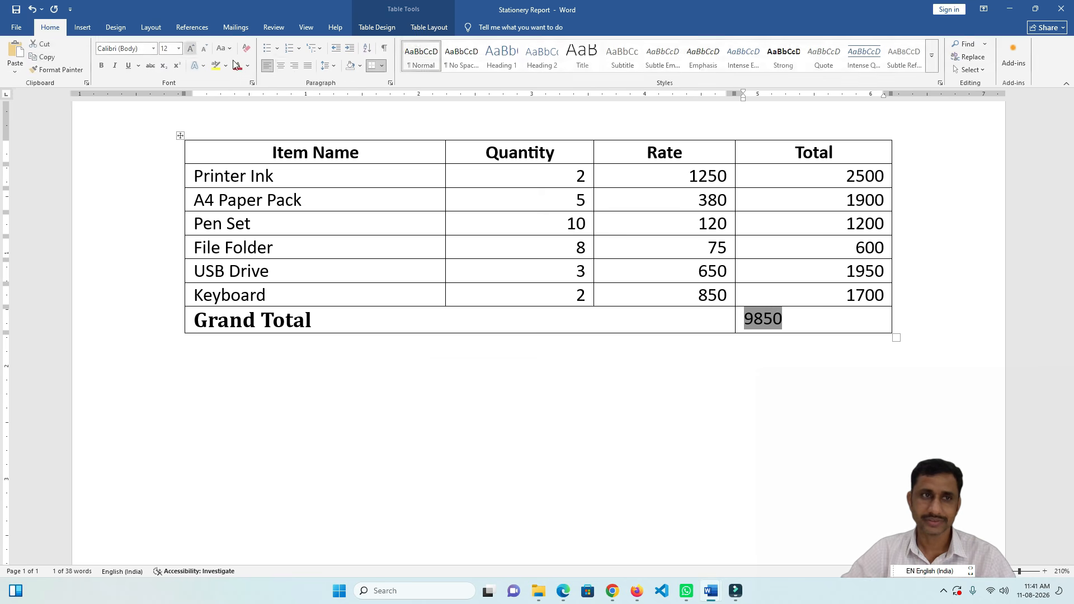
pyautogui.click(295, 66)
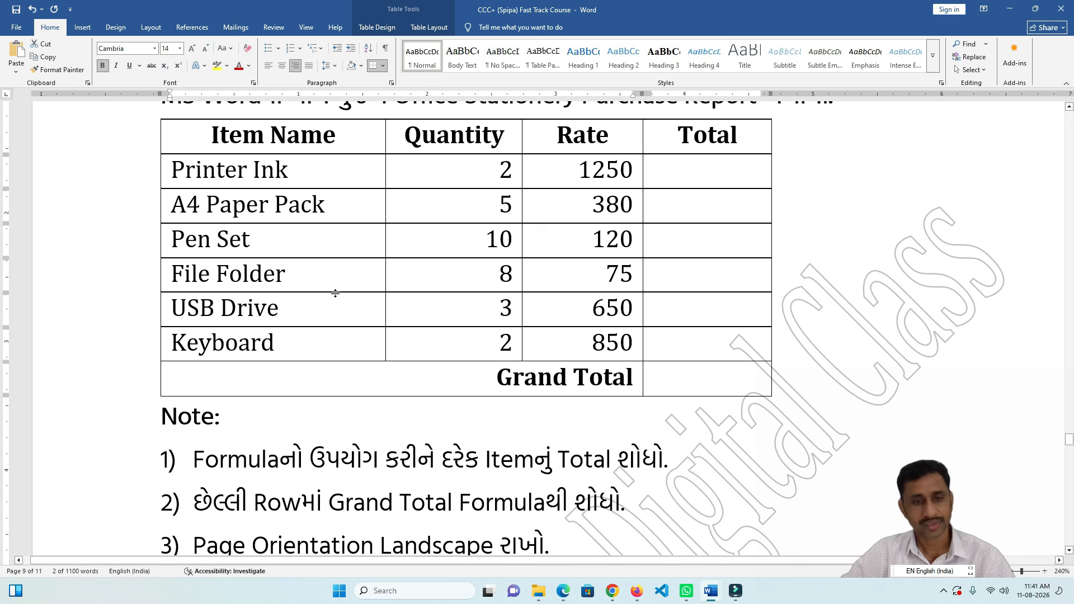
# - Read notes 1 to 3 below the exercise table, covering the item totals, the Grand Total and the page orientation
pyautogui.scroll(-3, 317, 289)
pyautogui.scroll(-3, 317, 289)
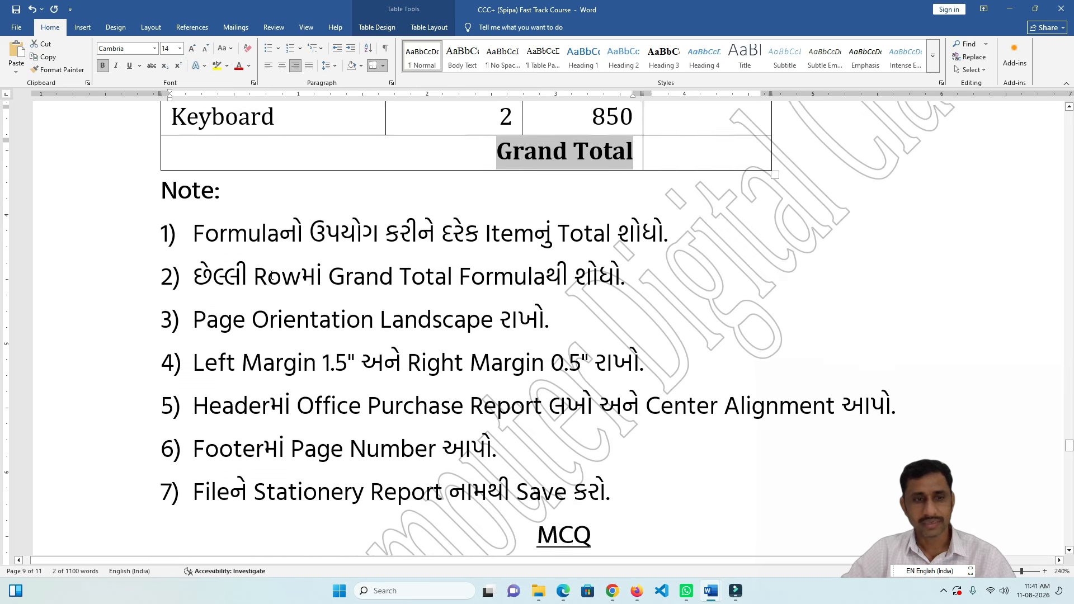
pyautogui.moveTo(193, 206); pyautogui.dragTo(665, 206)
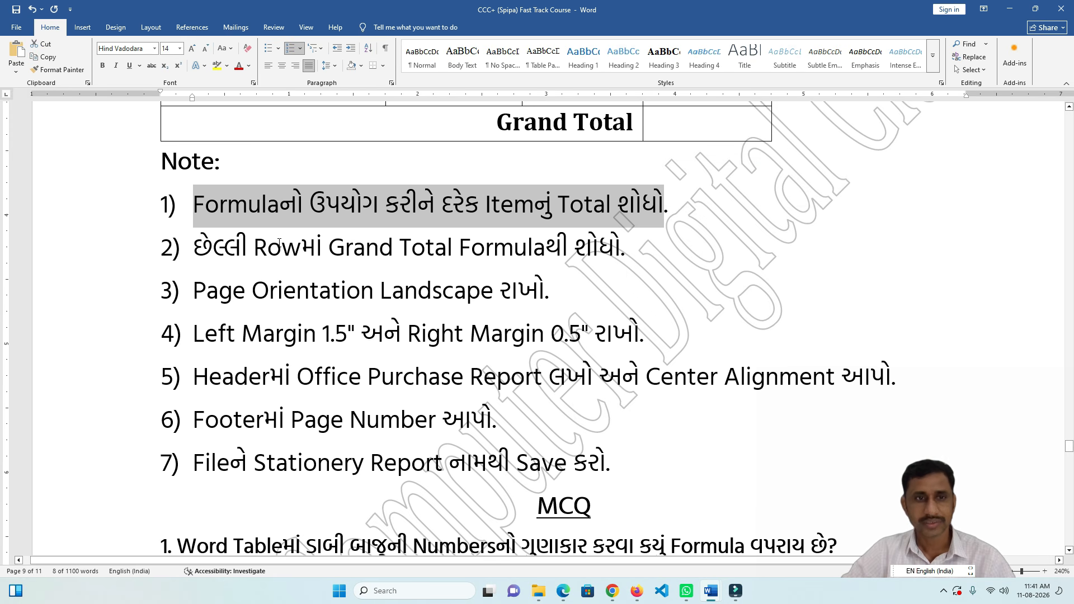
pyautogui.moveTo(279, 242); pyautogui.dragTo(604, 247)
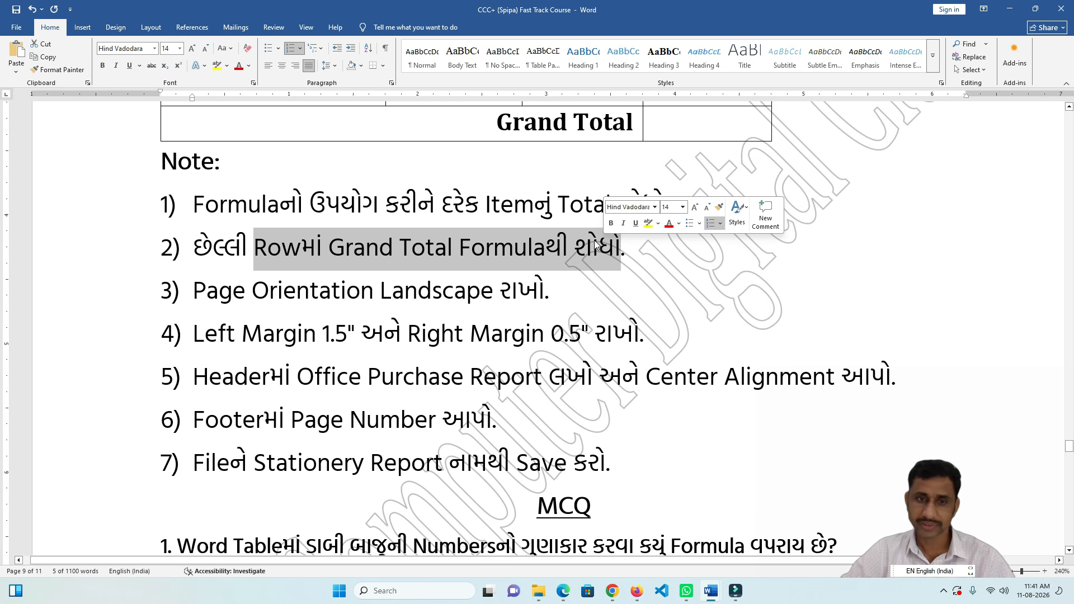
pyautogui.moveTo(206, 281); pyautogui.dragTo(556, 290)
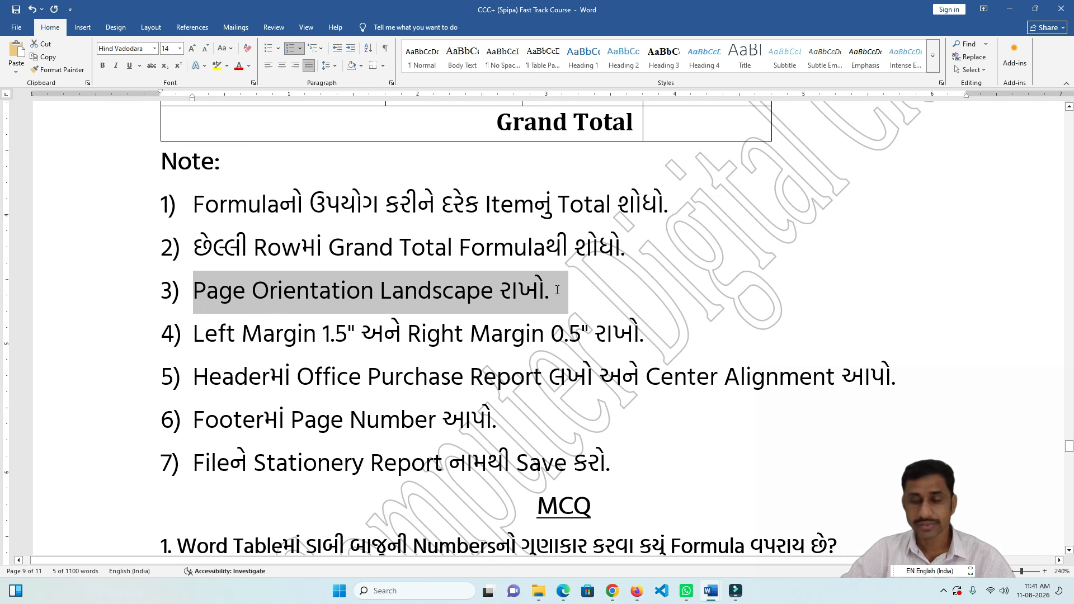
# - Return to the Stationery Report document and set its page orientation to Landscape
pyautogui.hotkey('alt', 'Tab')
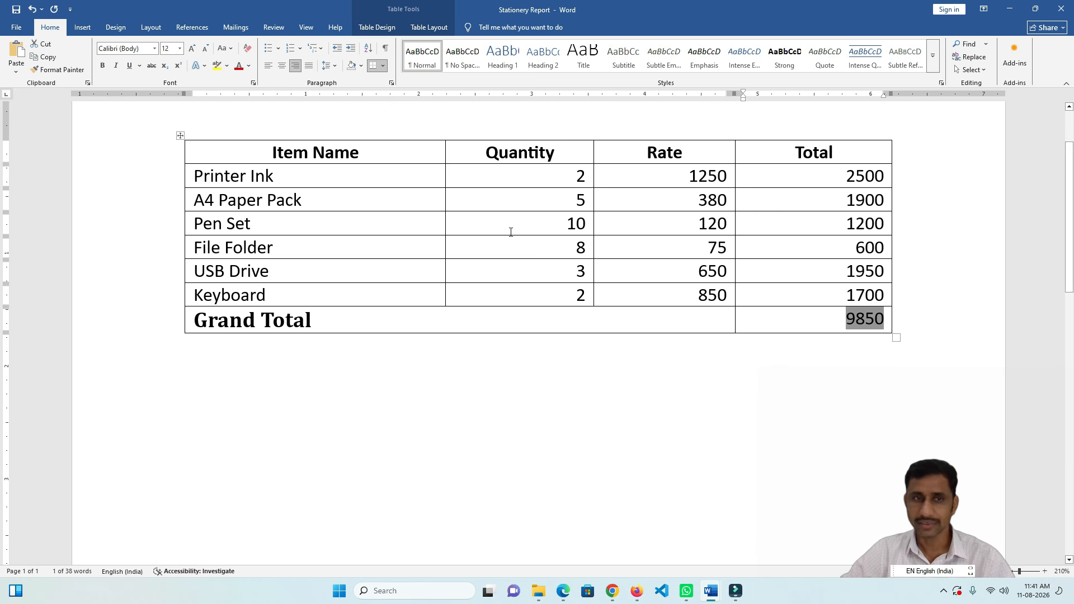
pyautogui.click(152, 28)
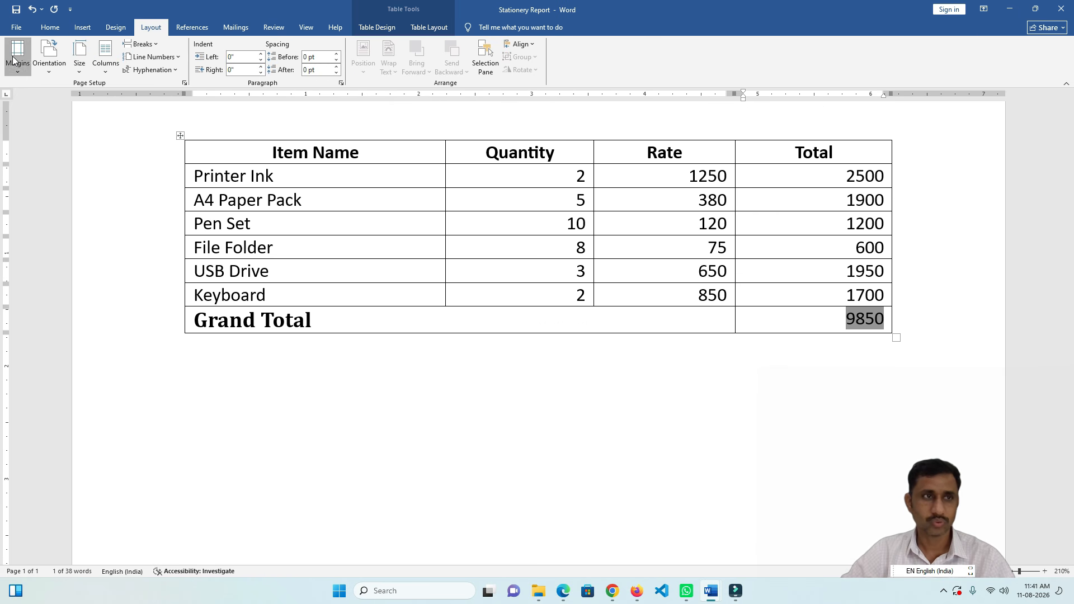
pyautogui.click(13, 56)
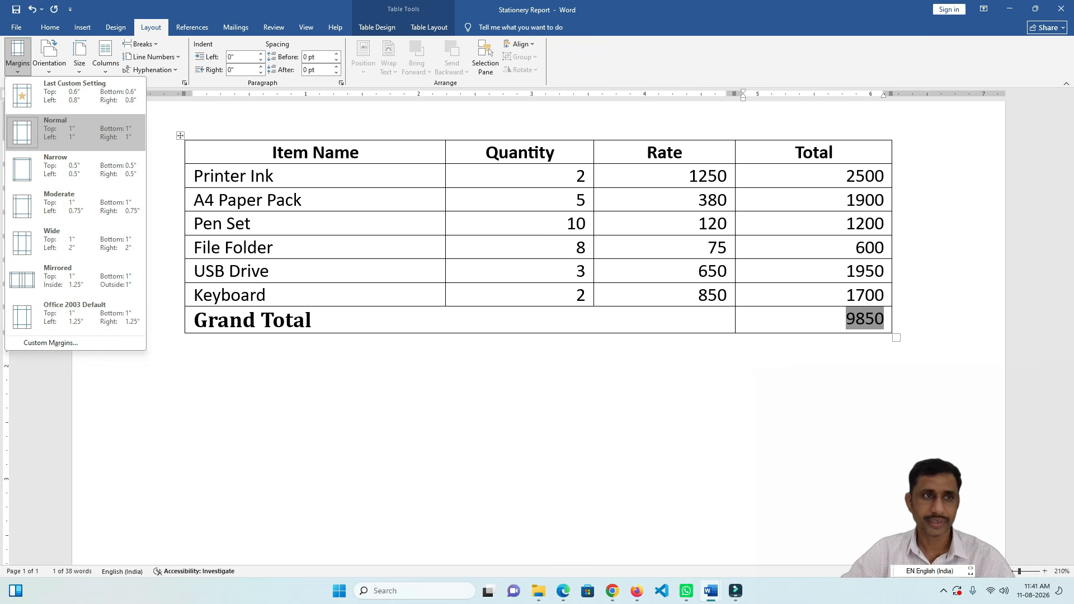
pyautogui.click(98, 130)
pyautogui.click(99, 129)
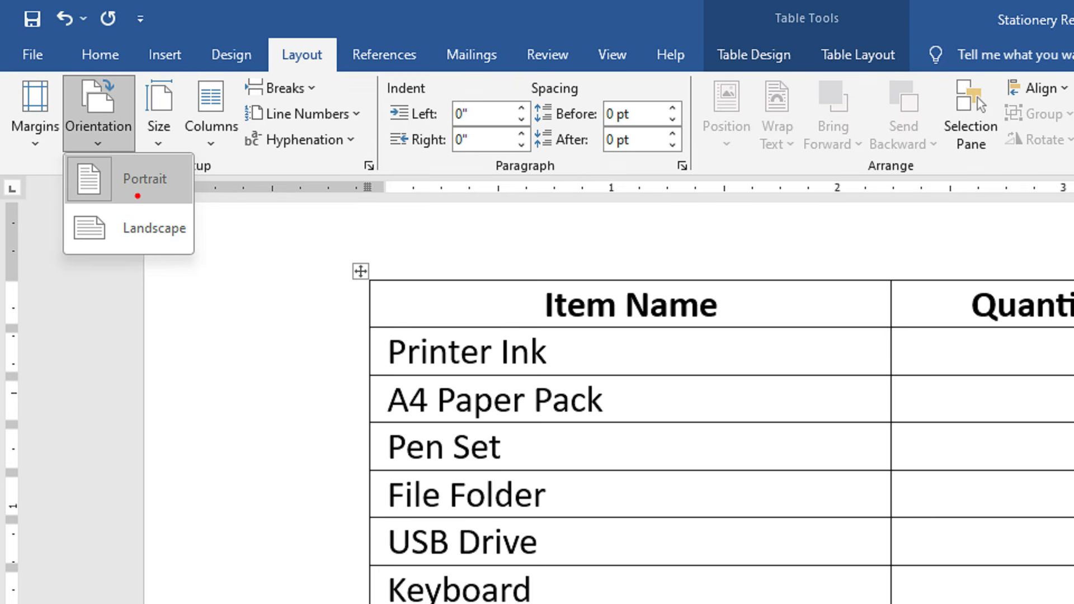
pyautogui.moveTo(138, 195)
pyautogui.mouseDown()
pyautogui.moveTo(36, 213)
pyautogui.moveTo(196, 229)
pyautogui.moveTo(172, 222)
pyautogui.mouseUp()
pyautogui.press('Escape')
pyautogui.click(49, 56)
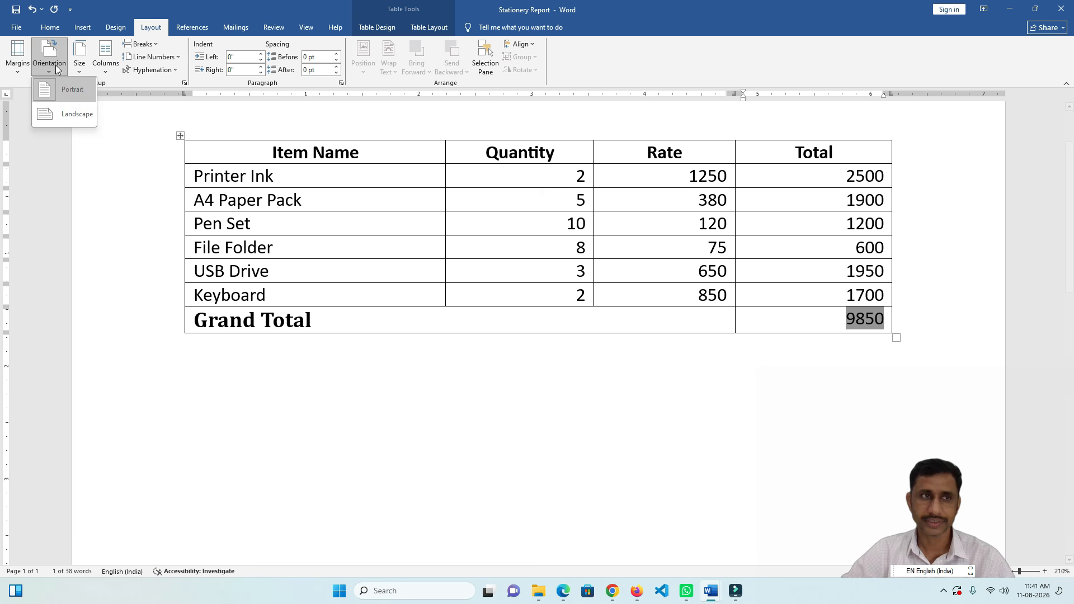
pyautogui.click(69, 114)
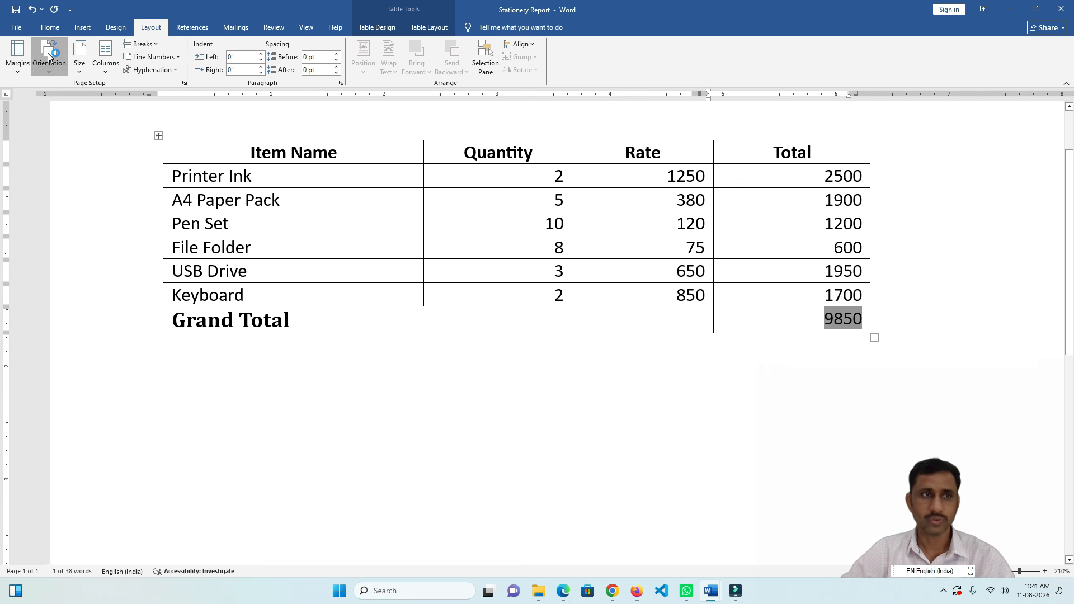
# - Review the page orientation choice and zoom out to 160% to inspect the landscape page
pyautogui.click(49, 57)
pyautogui.hotkey('ctrl', '1')
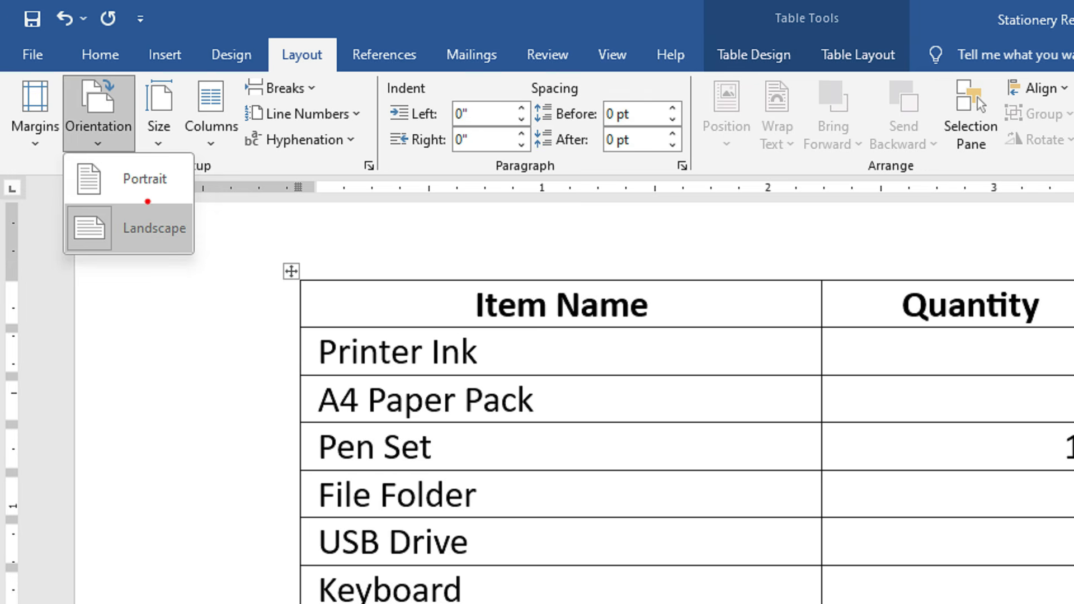
pyautogui.moveTo(147, 202)
pyautogui.mouseDown()
pyautogui.moveTo(40, 208)
pyautogui.moveTo(143, 246)
pyautogui.moveTo(190, 210)
pyautogui.mouseUp()
pyautogui.press('Escape')
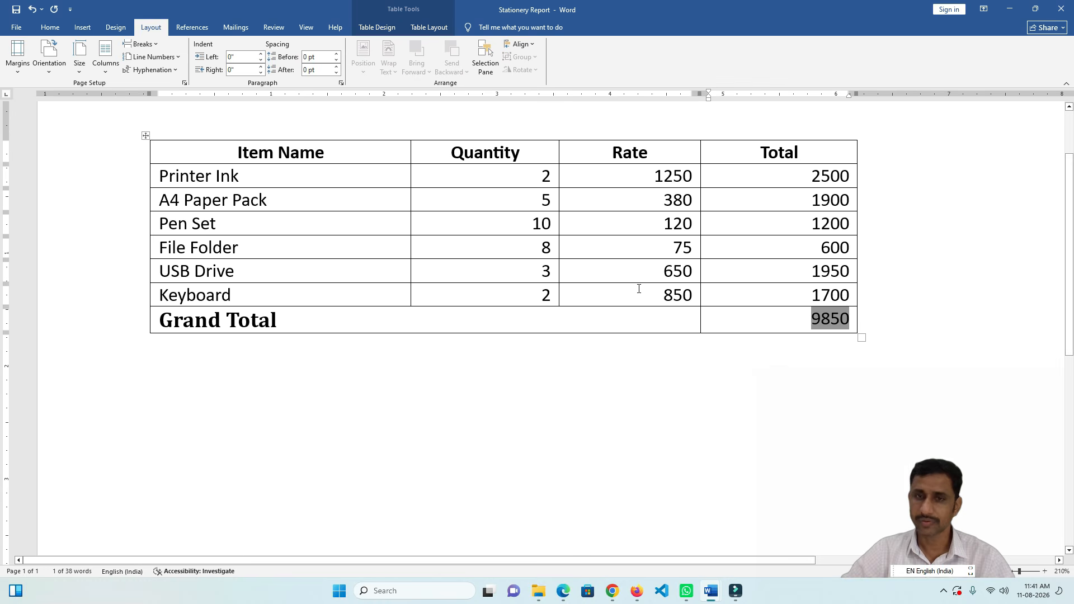
pyautogui.scroll(-5, 623, 288)
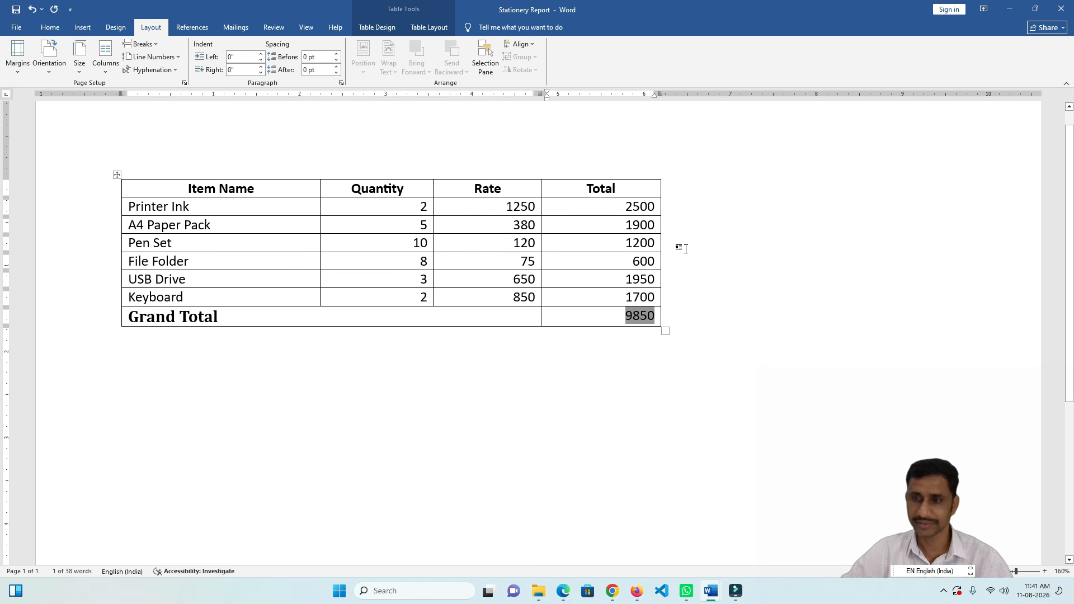
# - Check the left and right margin values required by note 4 of the exercise document
pyautogui.hotkey('alt', 'Tab')
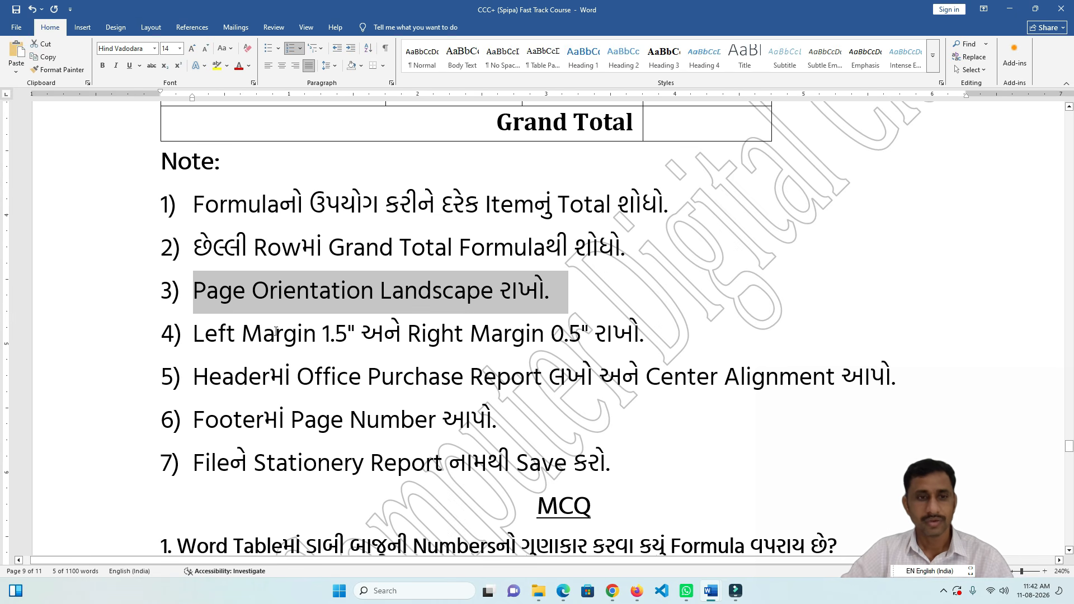
pyautogui.moveTo(324, 331); pyautogui.dragTo(347, 332)
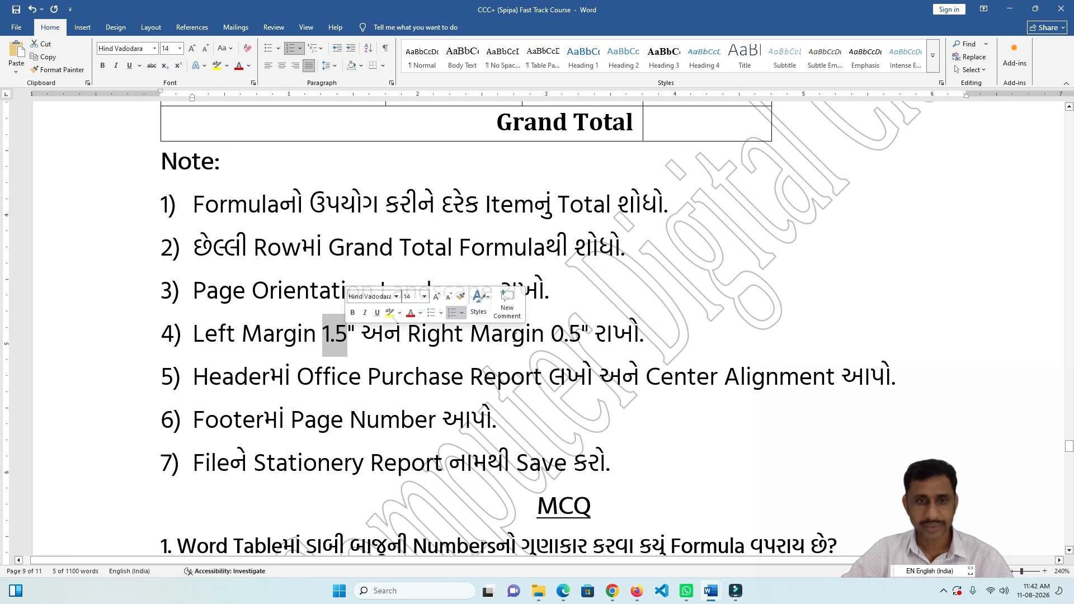
pyautogui.moveTo(553, 332); pyautogui.dragTo(585, 332)
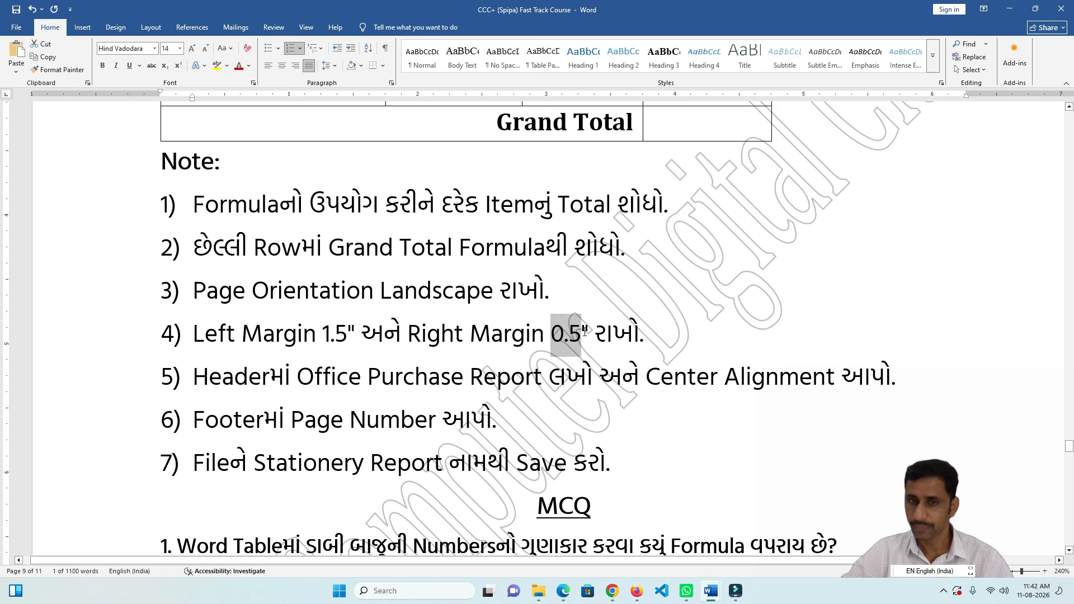
# - Return to the Stationery Report document and set the page's left margin to 1.5"
pyautogui.hotkey('alt', 'Tab')
pyautogui.click(17, 55)
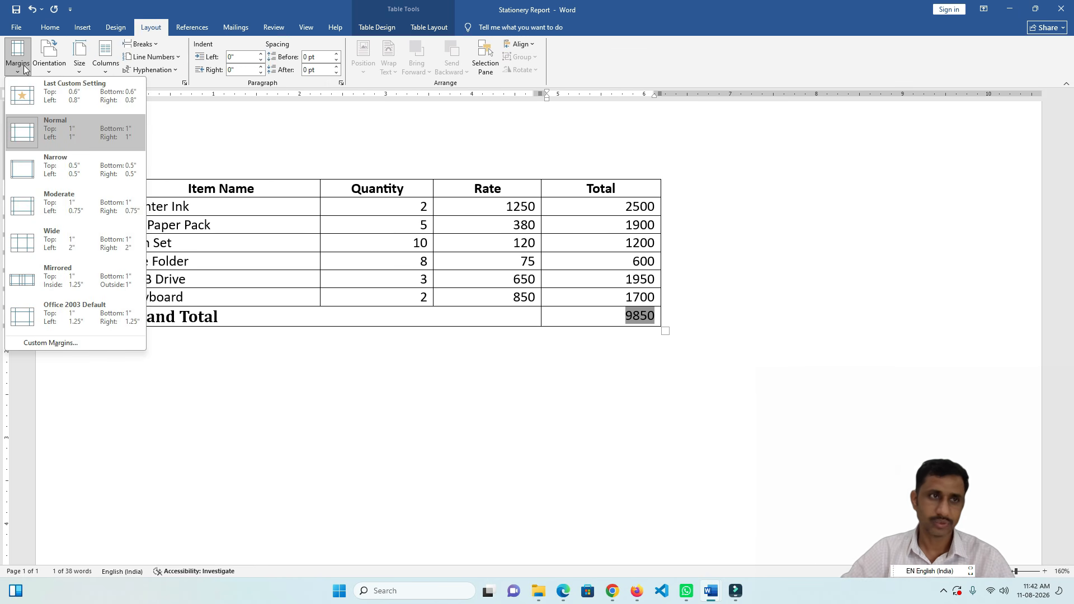
pyautogui.click(80, 343)
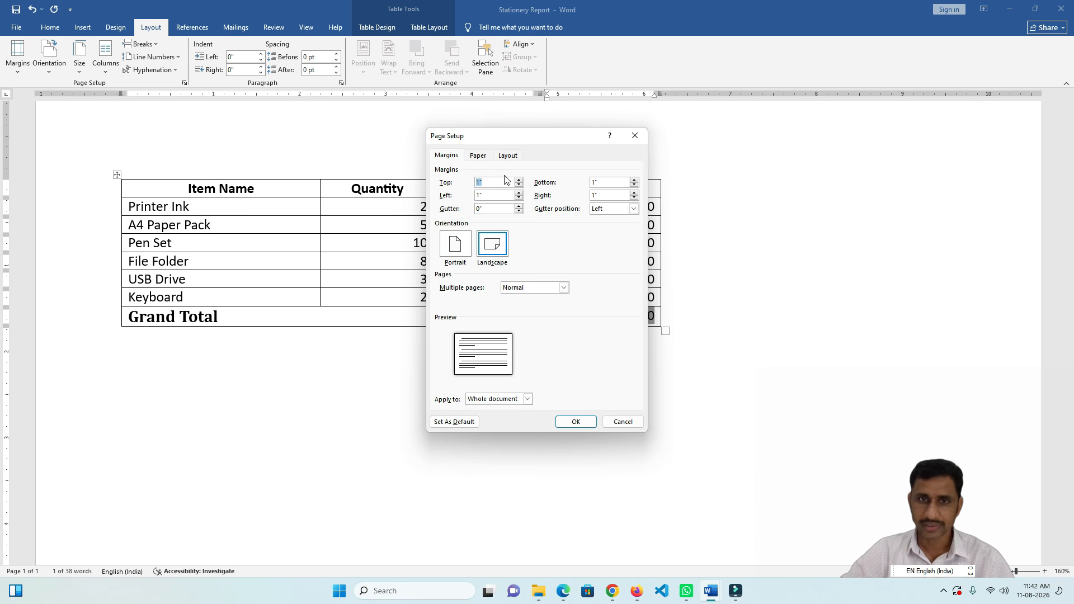
pyautogui.click(499, 196)
pyautogui.press('BackSpace')
pyautogui.press('BackSpace')
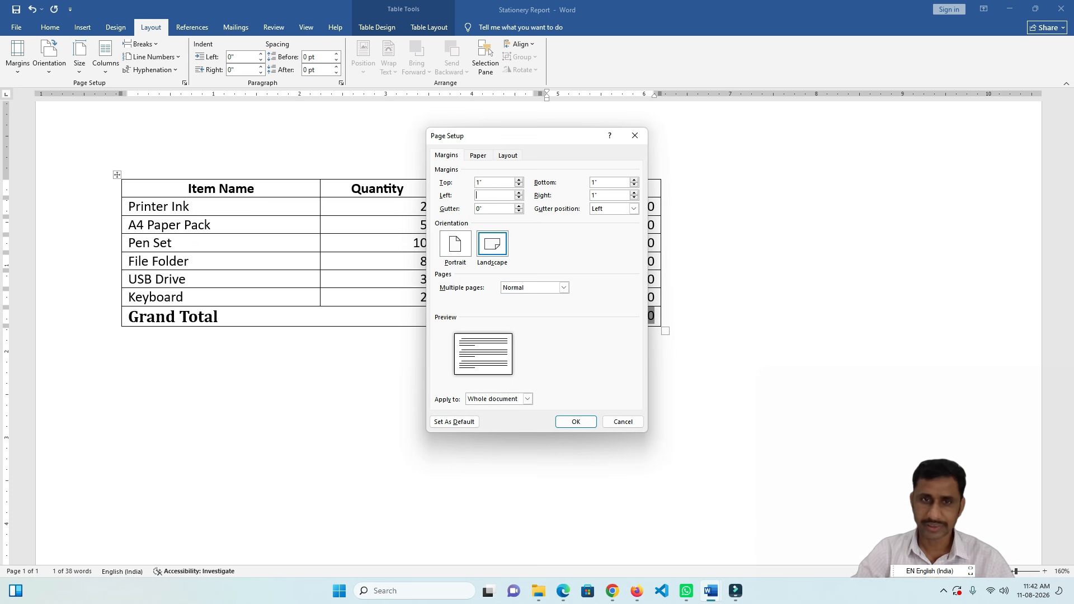
pyautogui.write('1.5')
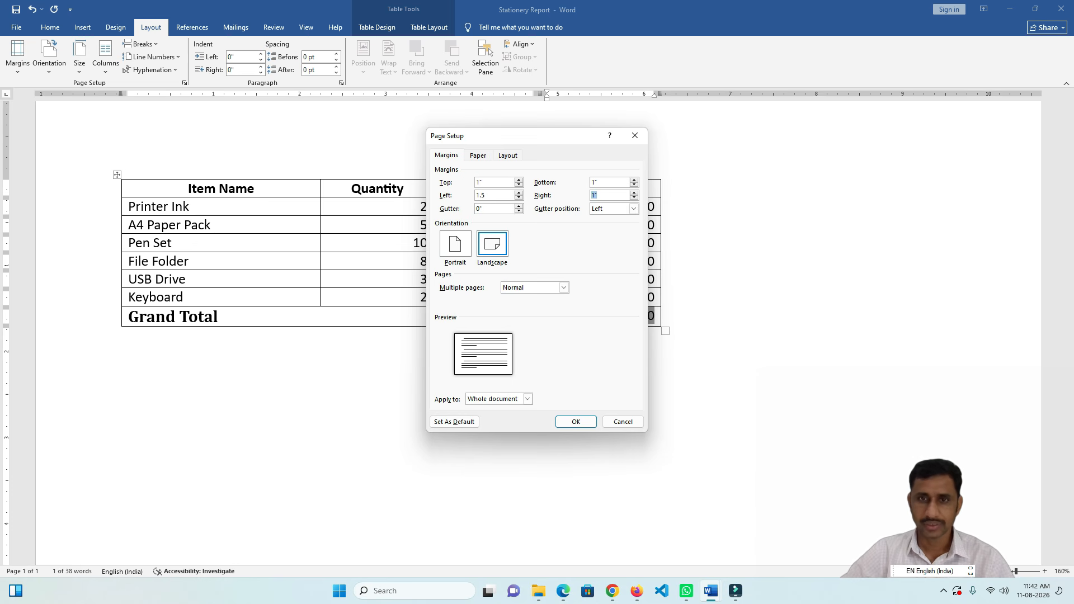
pyautogui.click(501, 215)
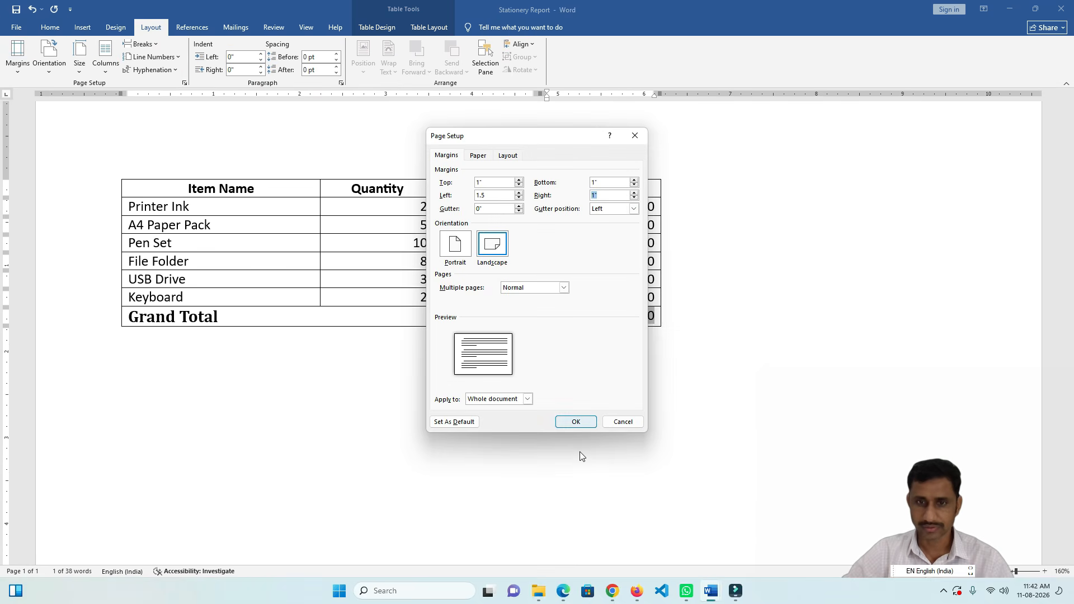
pyautogui.click(576, 421)
# - Recheck note 4 in the exercise document, and set the Stationery Report's right margin to 0.5"
pyautogui.hotkey('alt', 'Tab')
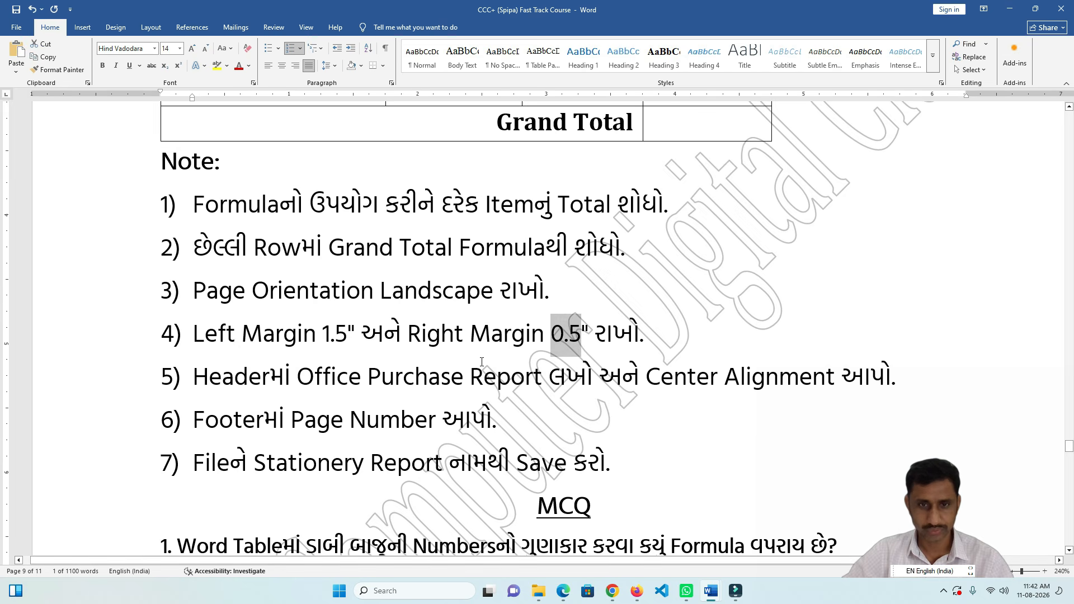
pyautogui.hotkey('alt', 'Tab')
pyautogui.click(17, 55)
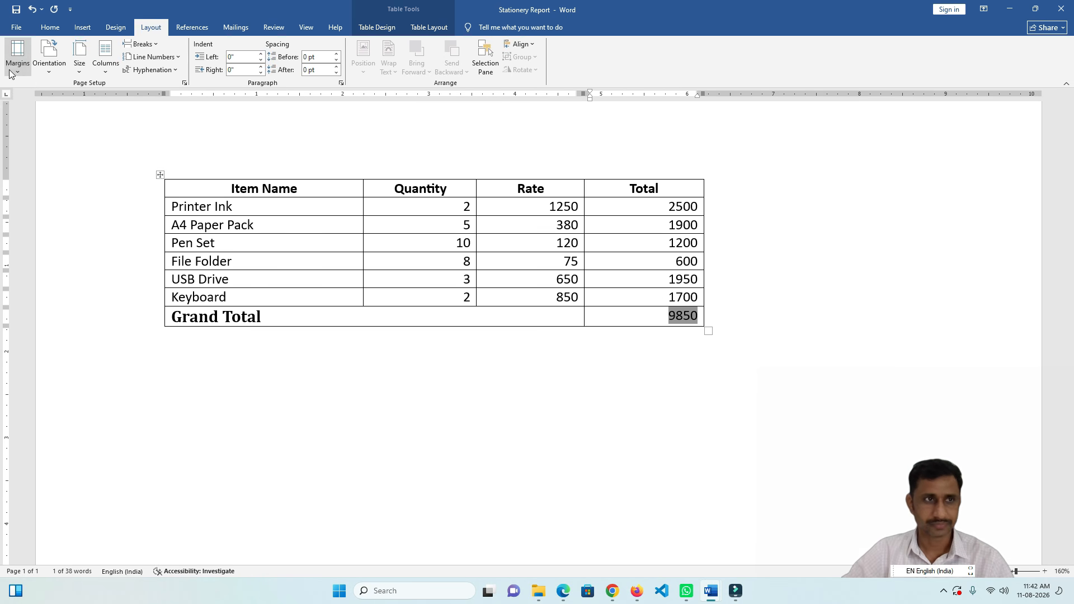
pyautogui.click(62, 342)
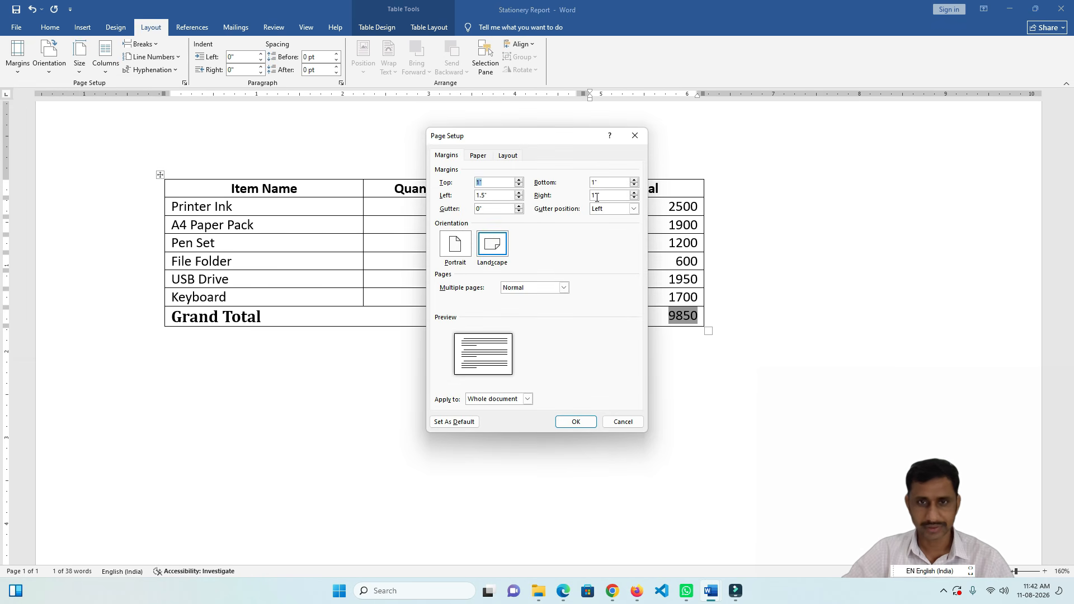
pyautogui.write('0.5')
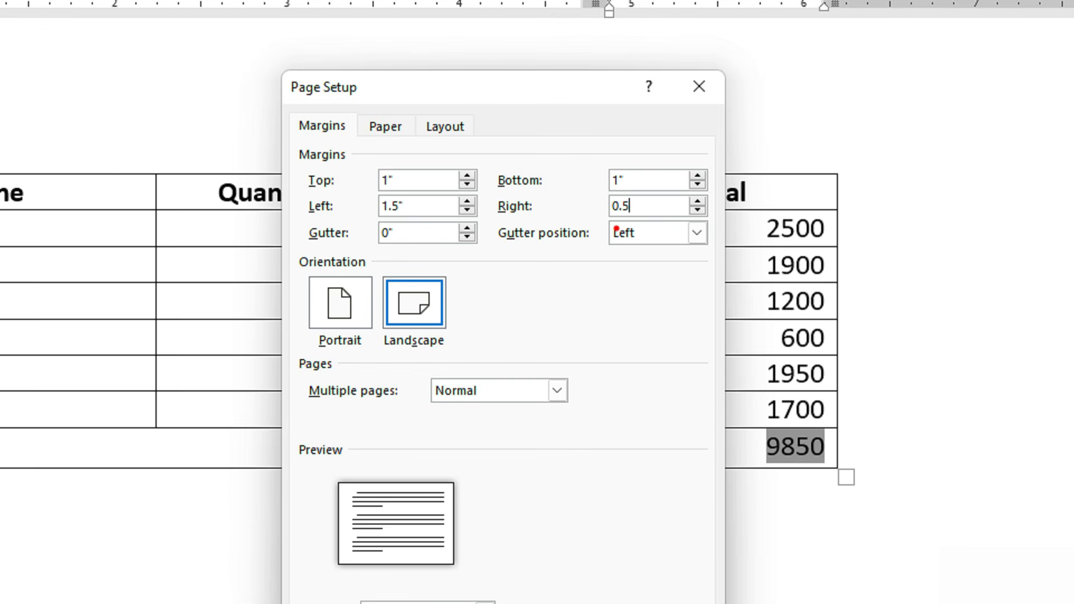
pyautogui.moveTo(602, 221); pyautogui.dragTo(638, 221)
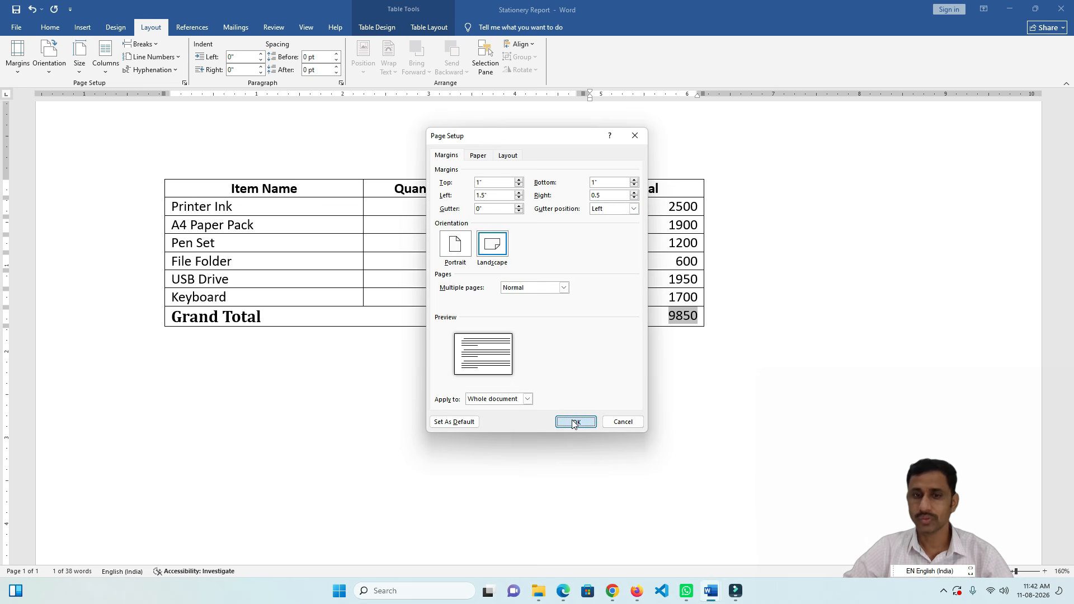
pyautogui.click(574, 603)
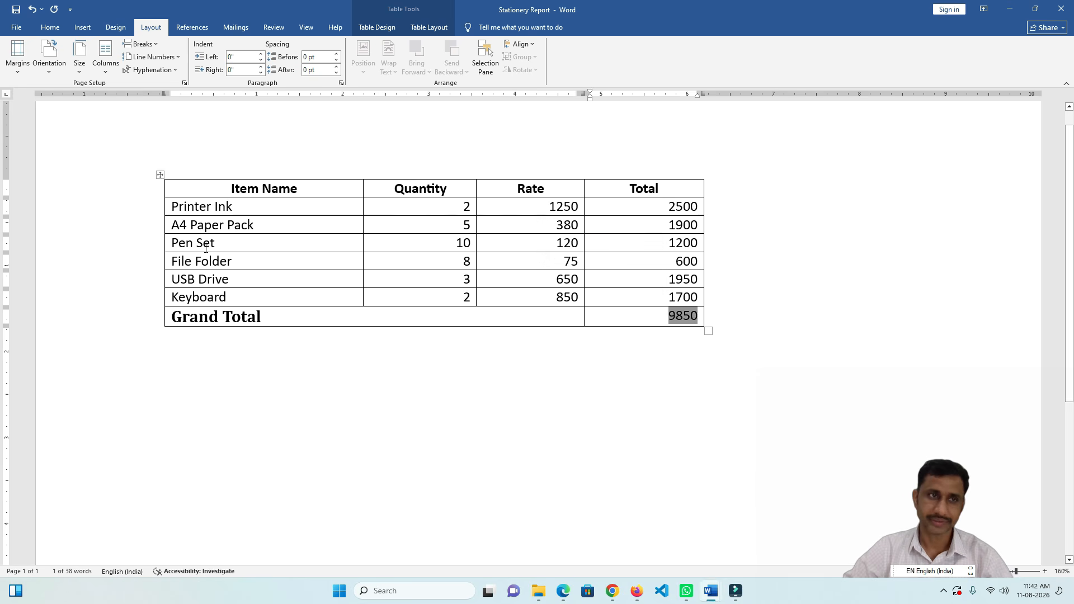
# - Review the last custom margin setting among the Stationery Report's margin presets
pyautogui.click(4, 63)
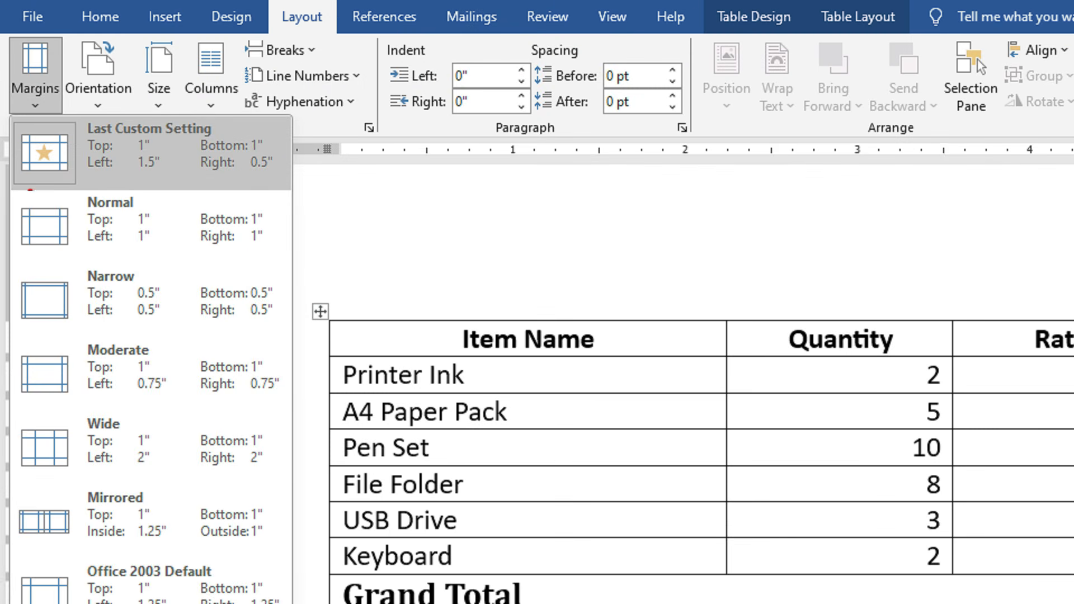
pyautogui.press('Escape')
pyautogui.click(35, 89)
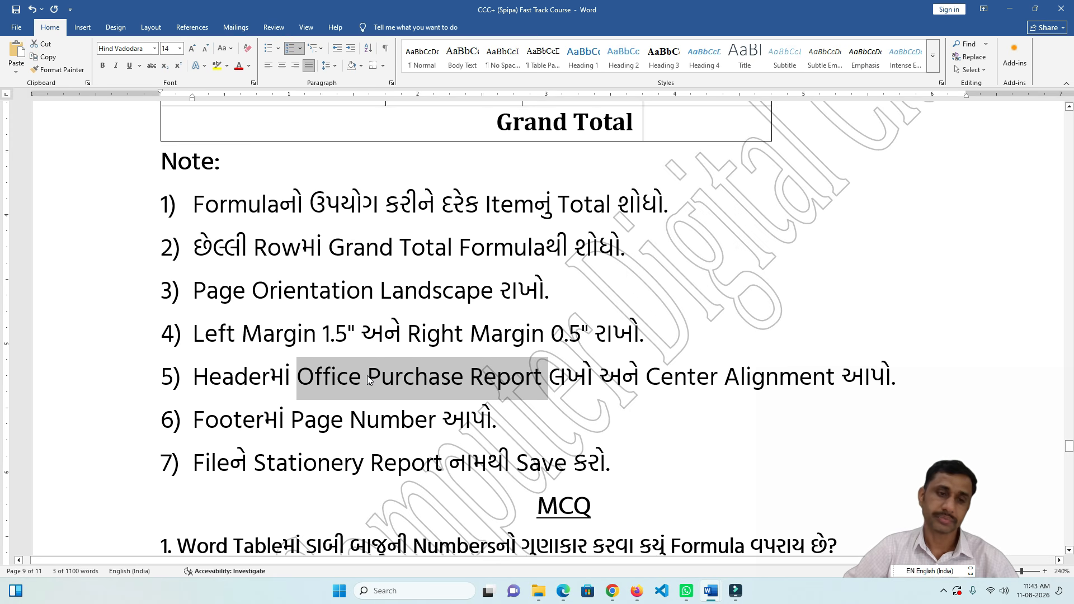
# - Insert a Blank header in the Stationery Report with the text "Office Purchase Report" given in note 5
pyautogui.hotkey('alt', 'Tab')
pyautogui.hotkey('alt', 'Tab')
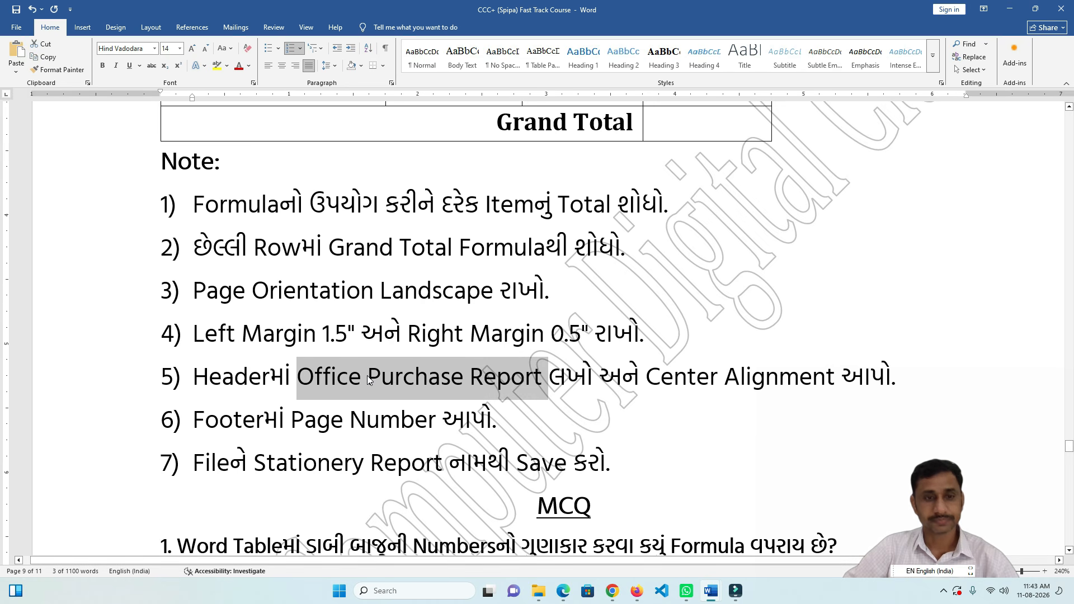
pyautogui.hotkey('alt', 'Tab')
pyautogui.click(83, 27)
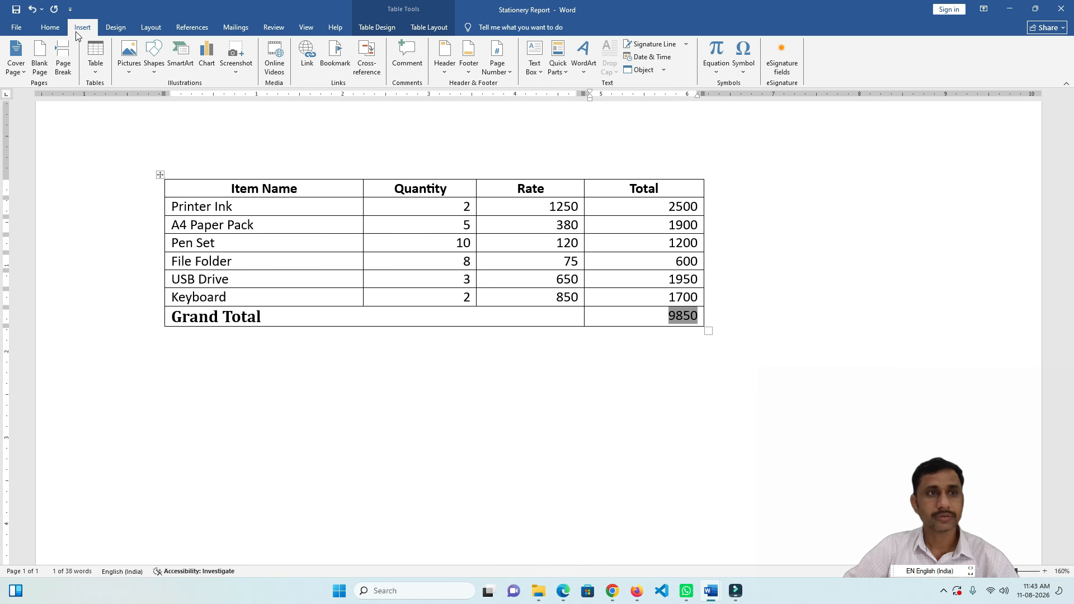
pyautogui.click(443, 63)
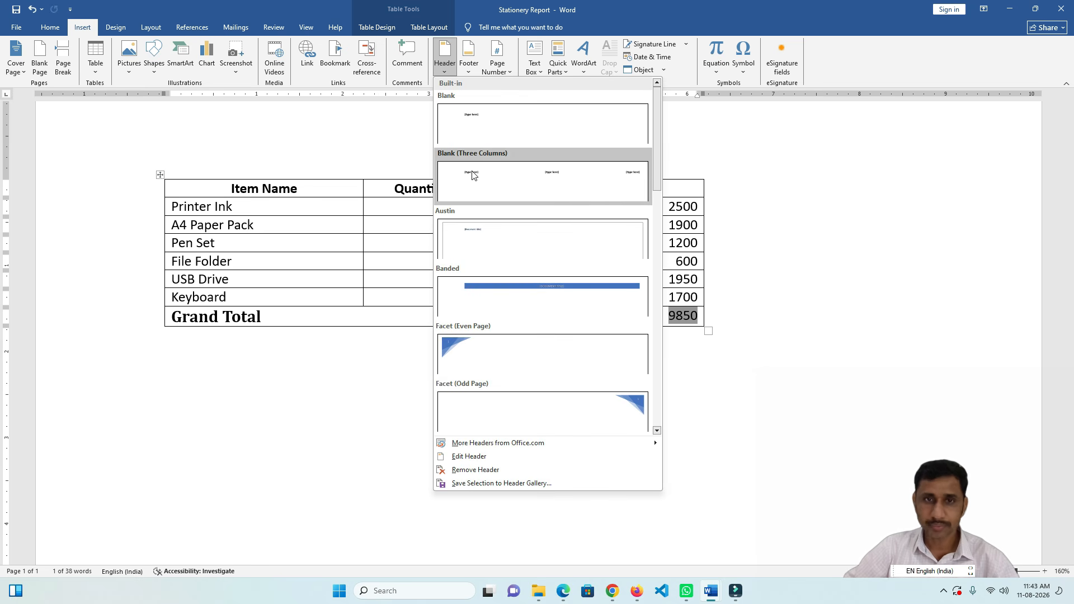
pyautogui.click(543, 128)
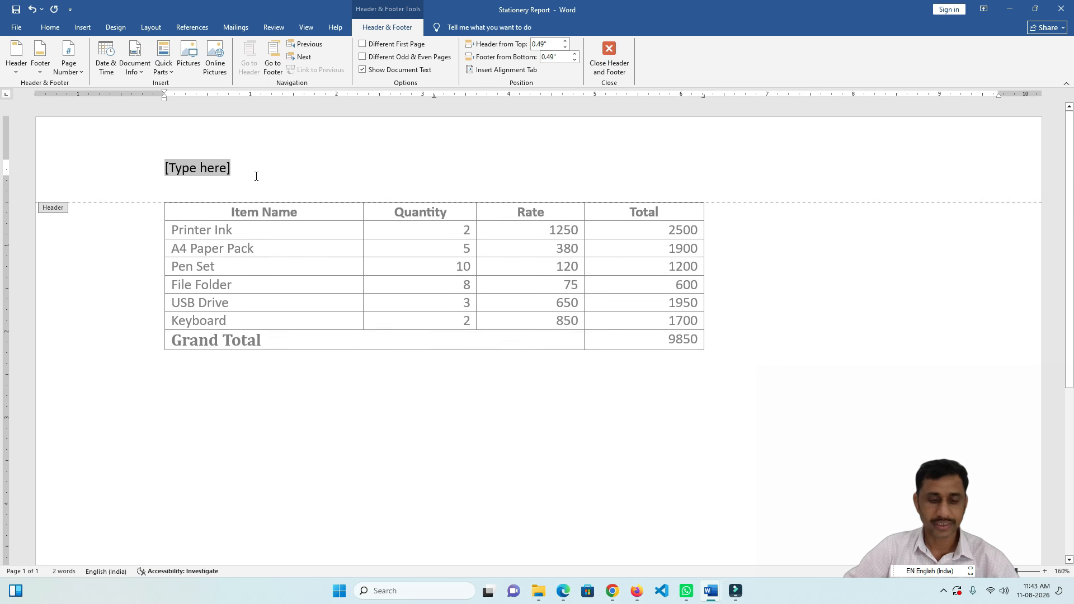
pyautogui.write('Office Purchase Report')
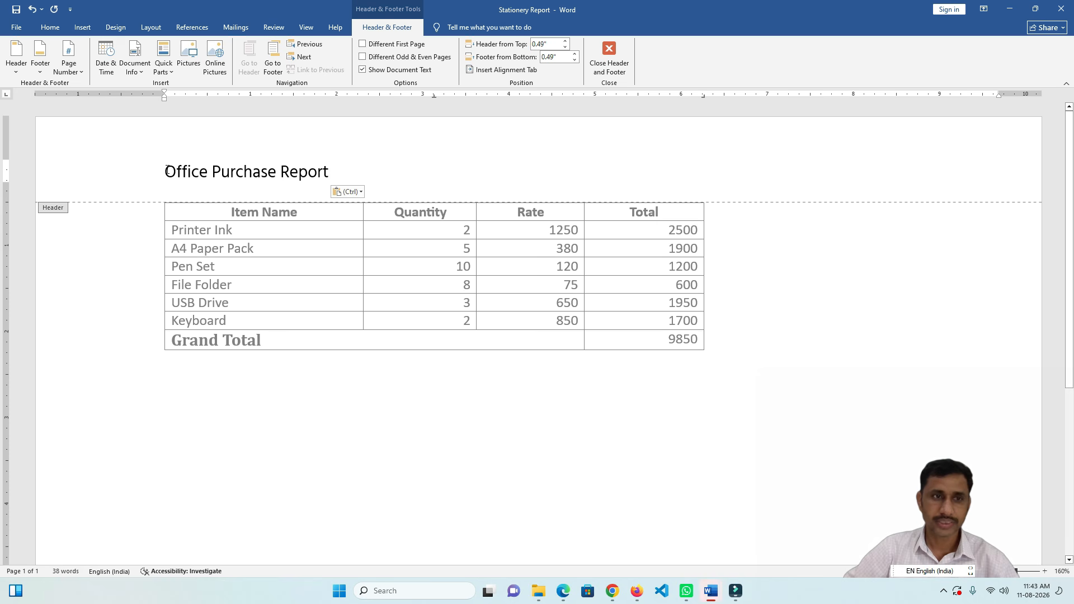
# - Center the "Office Purchase Report" header text and leave header editing
pyautogui.moveTo(166, 171); pyautogui.dragTo(338, 171)
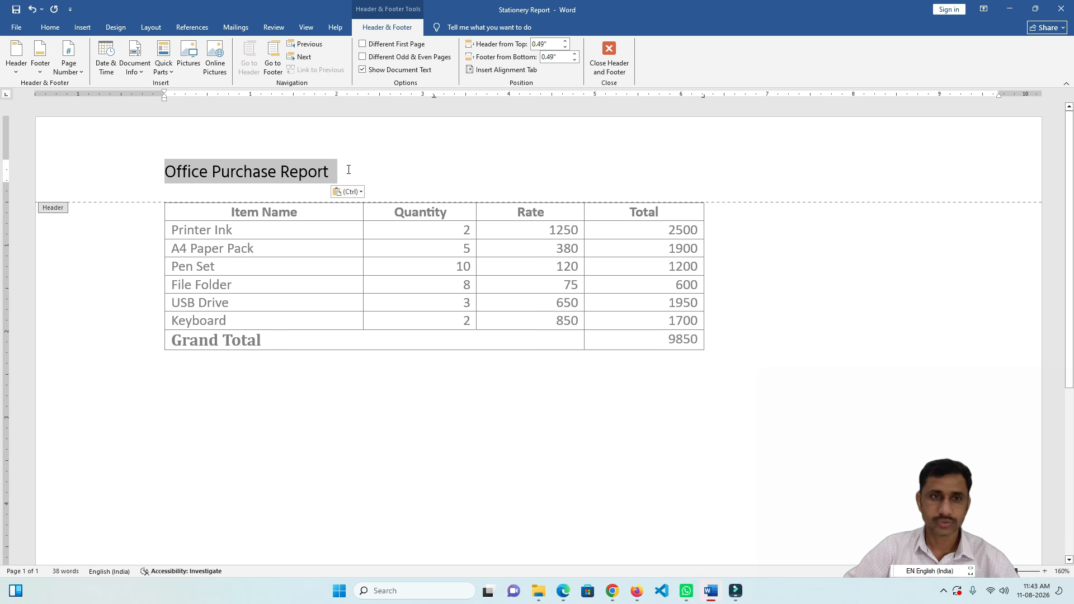
pyautogui.click(50, 27)
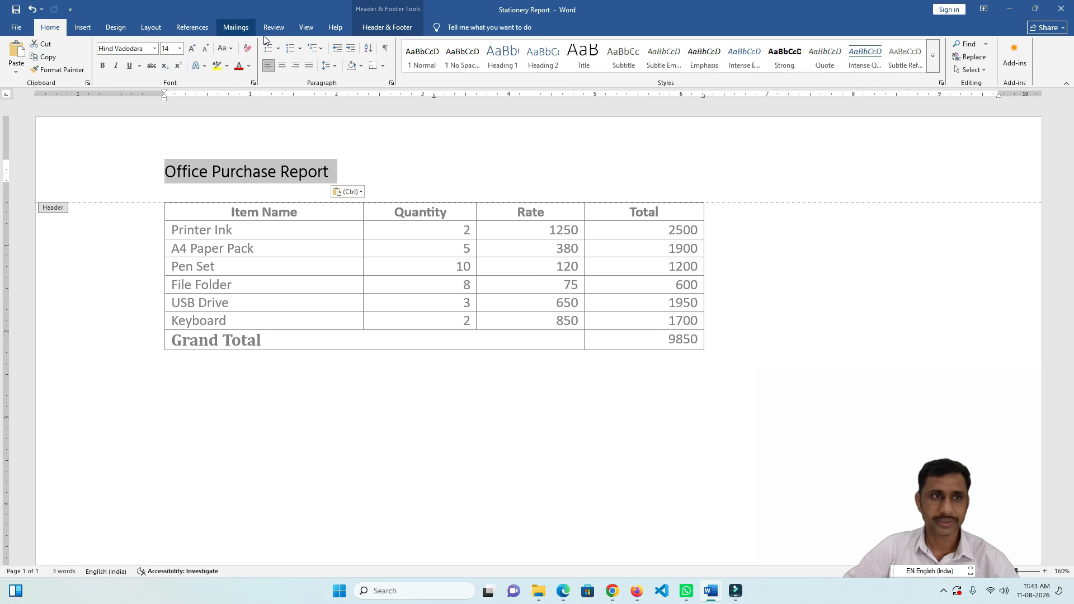
pyautogui.click(282, 66)
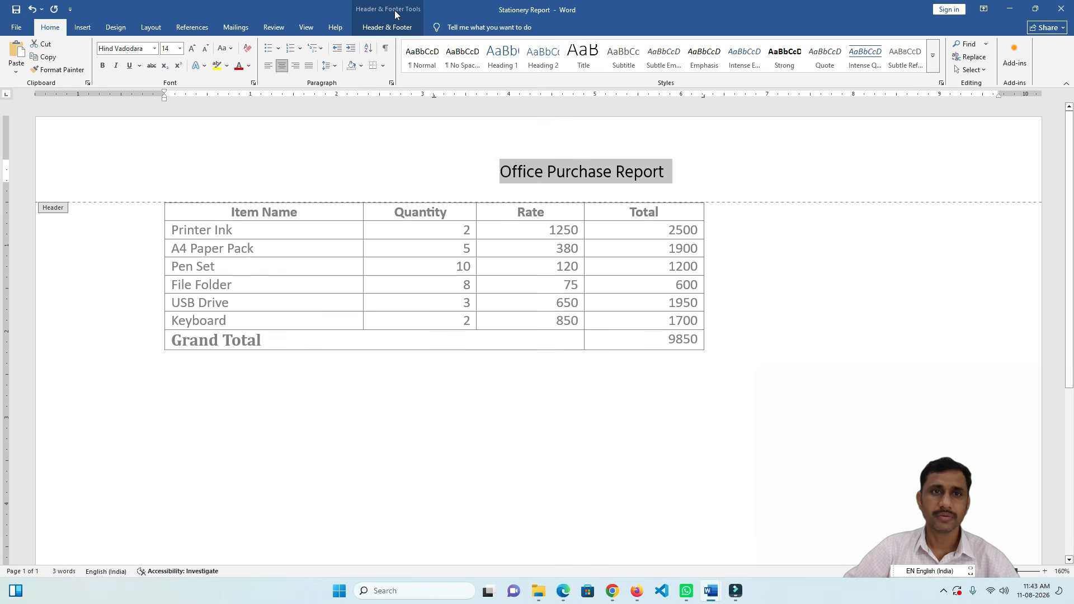
pyautogui.click(391, 22)
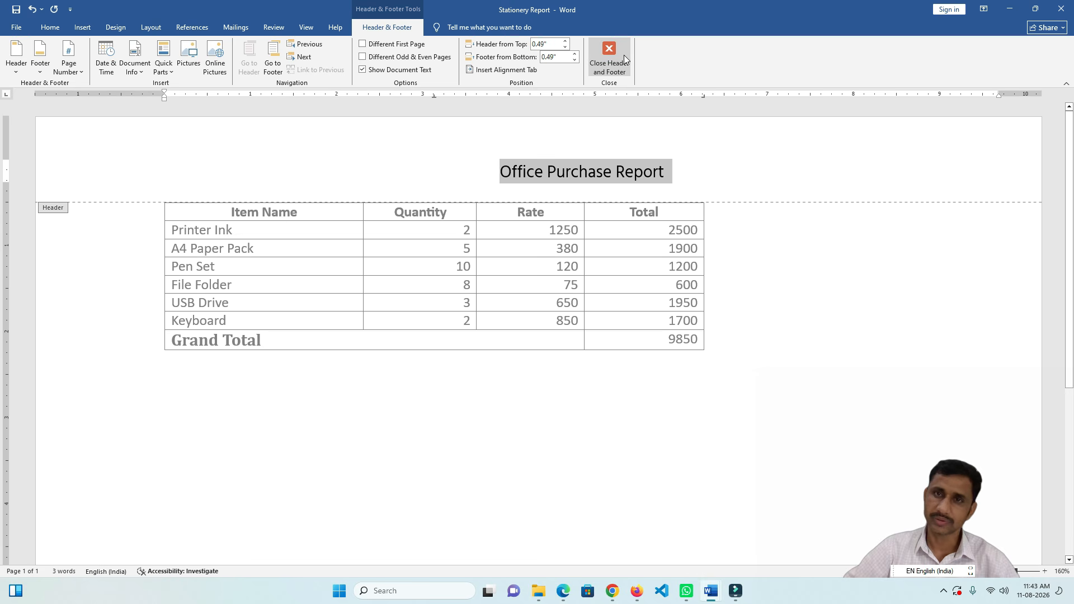
pyautogui.click(641, 115)
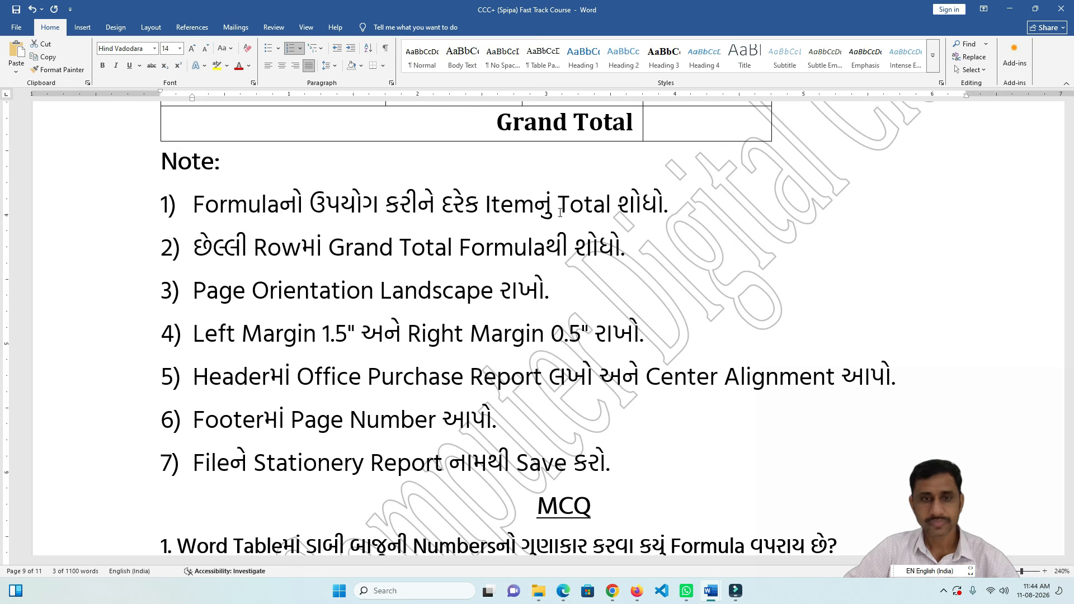
# - Add the built-in Grid footer with a page number to the Stationery Report and leave footer editing
pyautogui.moveTo(546, 384); pyautogui.dragTo(338, 385)
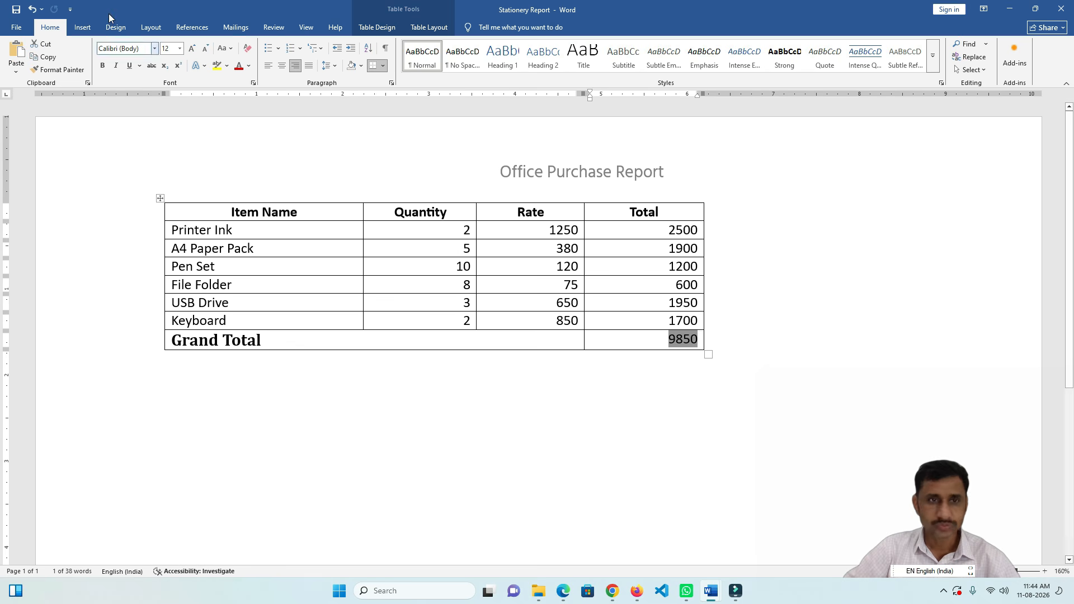
pyautogui.click(84, 28)
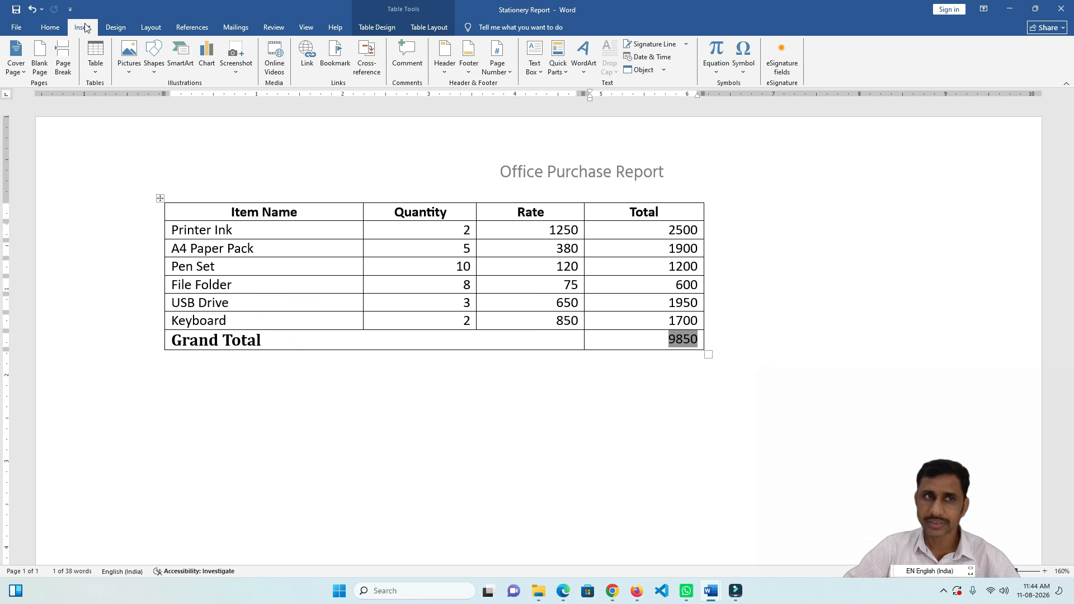
pyautogui.click(468, 70)
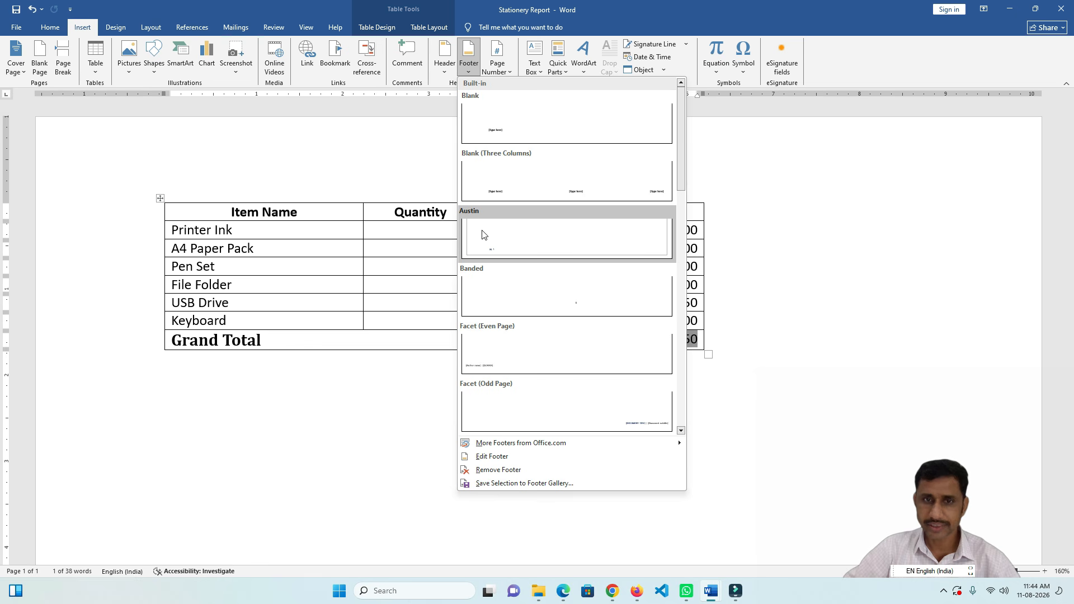
pyautogui.scroll(-3, 619, 305)
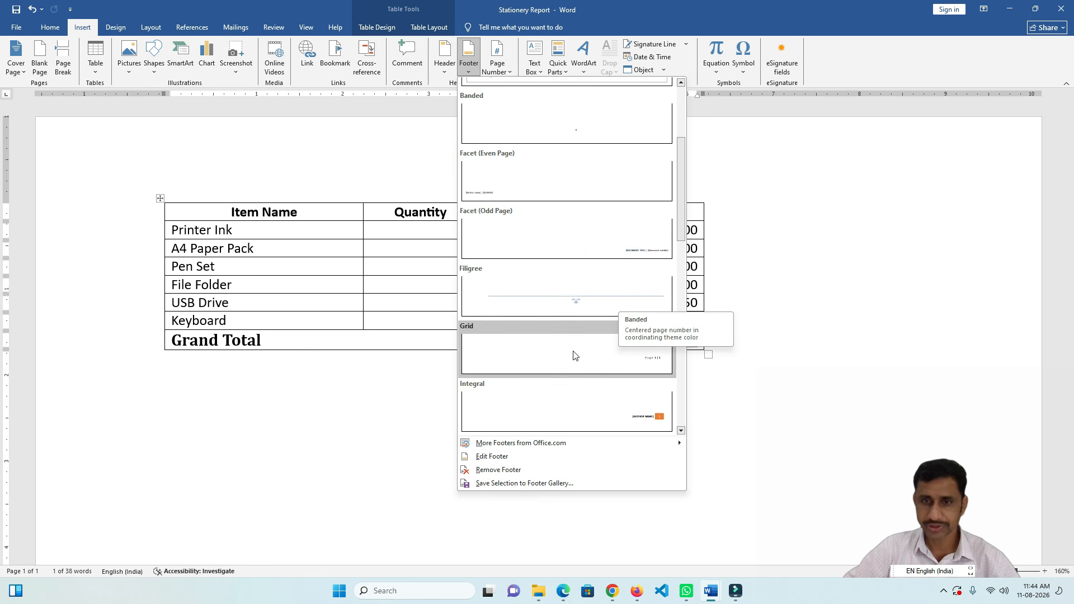
pyautogui.scroll(-3, 577, 336)
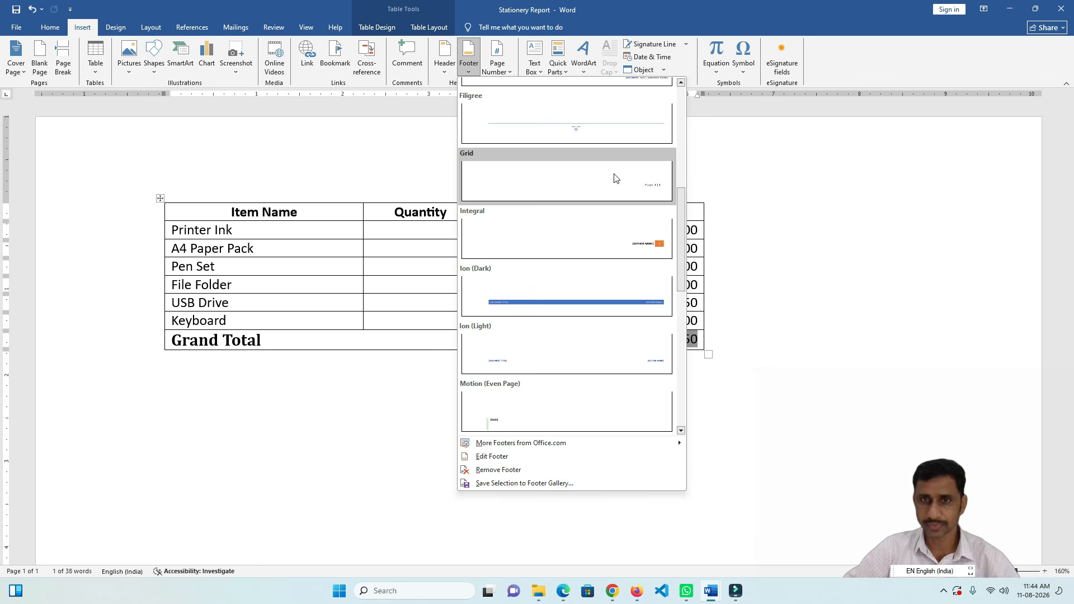
pyautogui.click(477, 178)
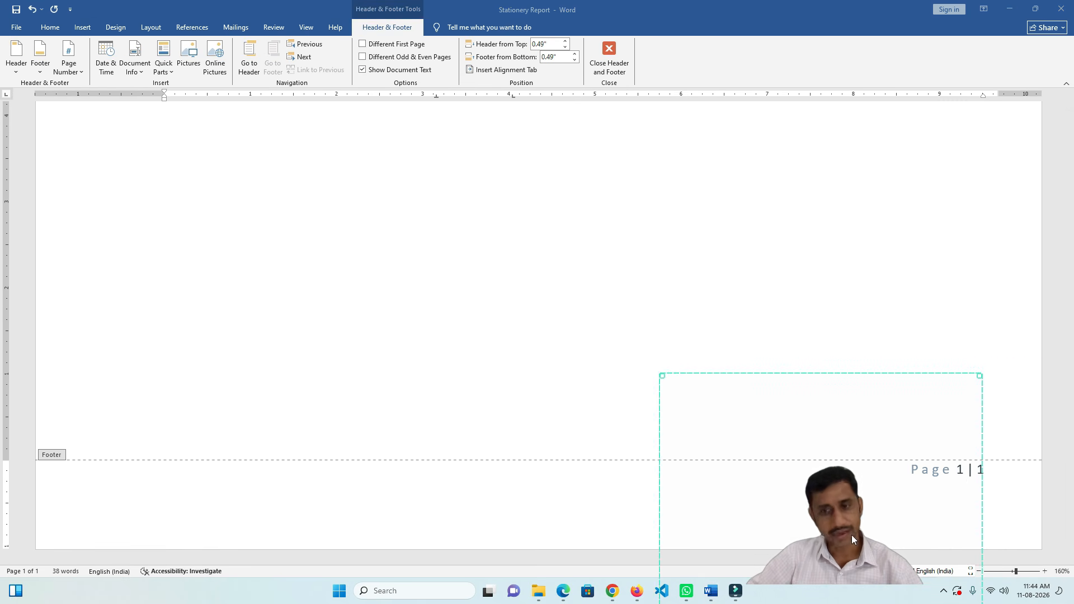
pyautogui.moveTo(851, 536); pyautogui.dragTo(965, 537)
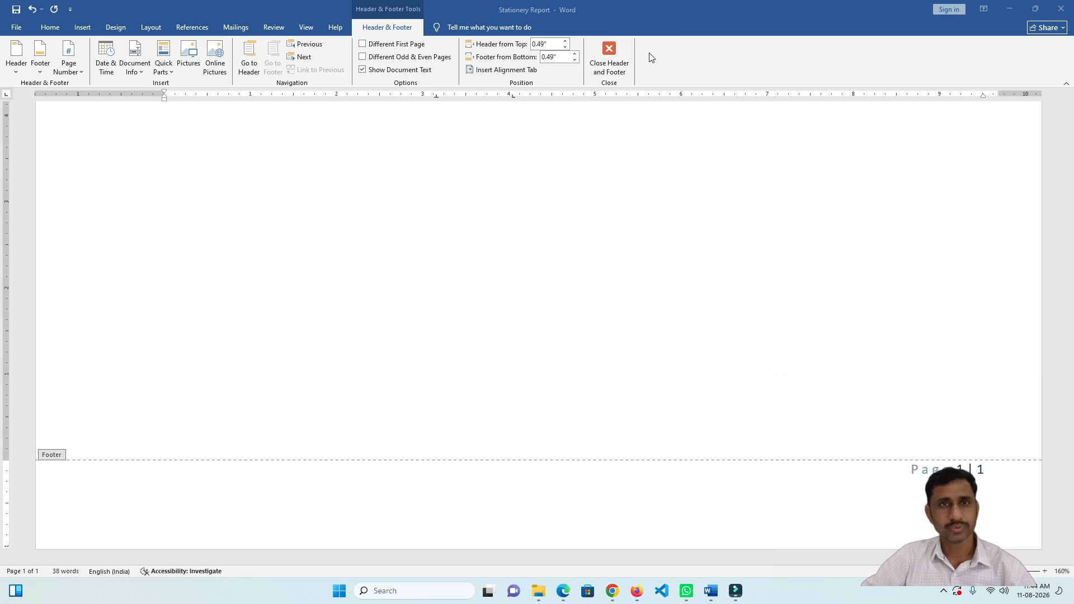
pyautogui.click(612, 53)
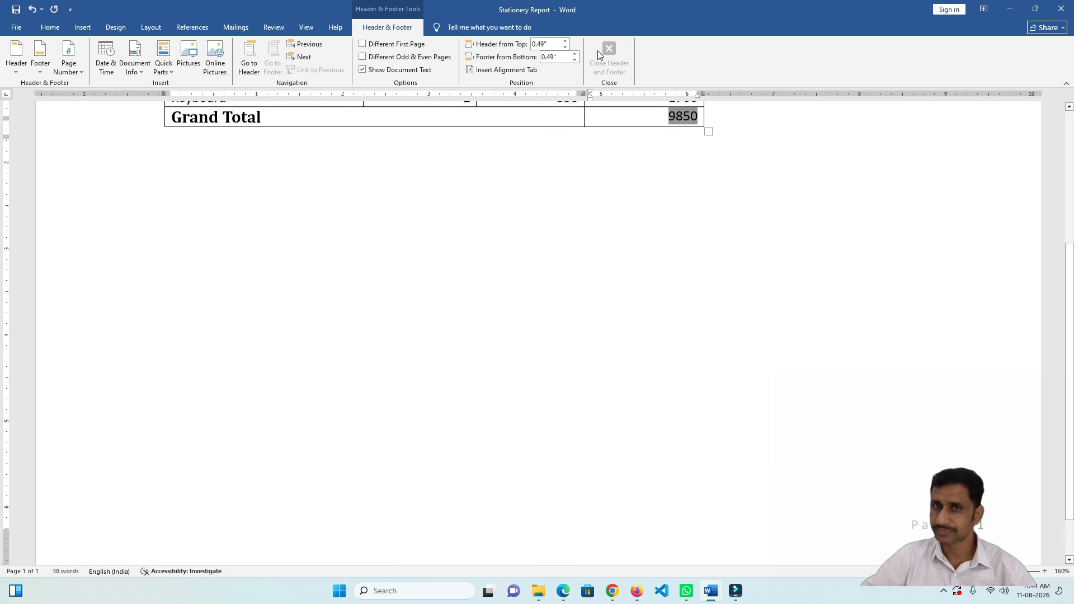
# - Read note 7 about saving the file in the exercise document and go on to the MCQ section
pyautogui.scroll(4, 602, 234)
pyautogui.hotkey('alt', 'Tab')
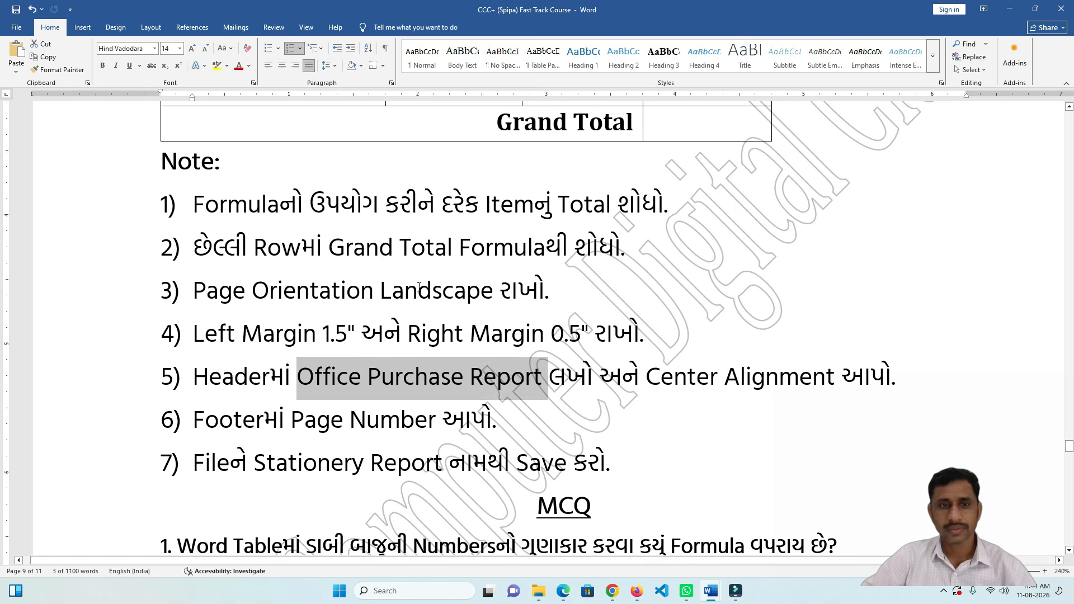
pyautogui.moveTo(194, 464); pyautogui.dragTo(594, 469)
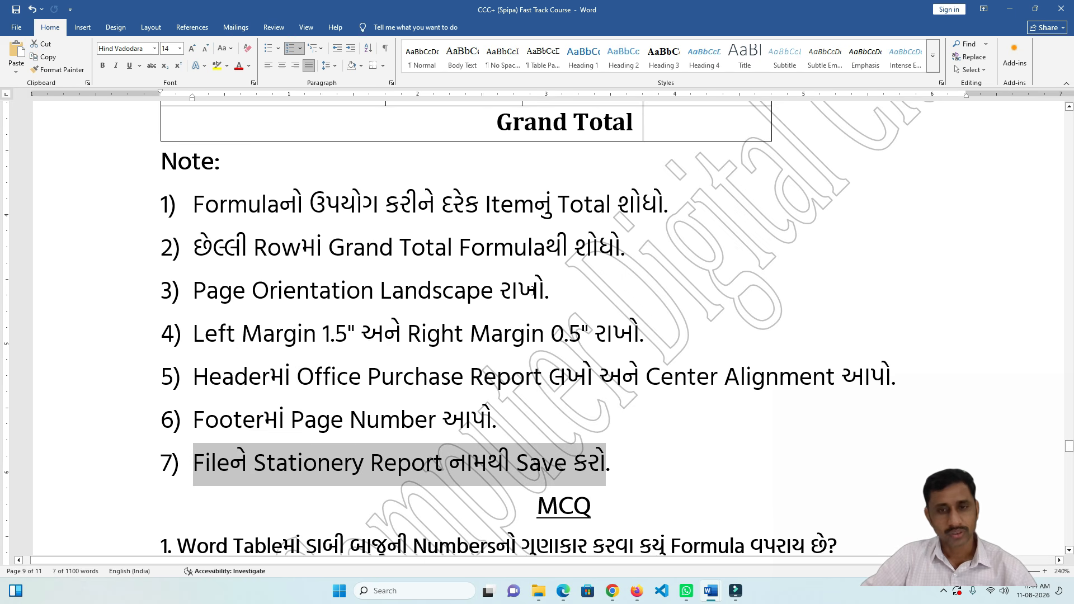
pyautogui.click(535, 291)
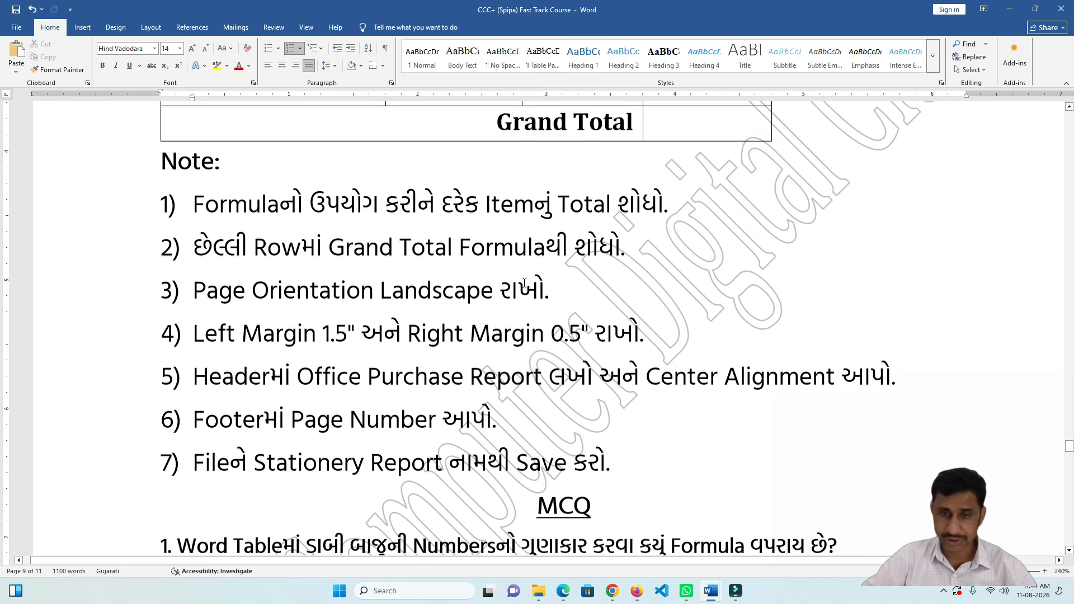
pyautogui.scroll(-3, 522, 284)
pyautogui.scroll(-1, 523, 284)
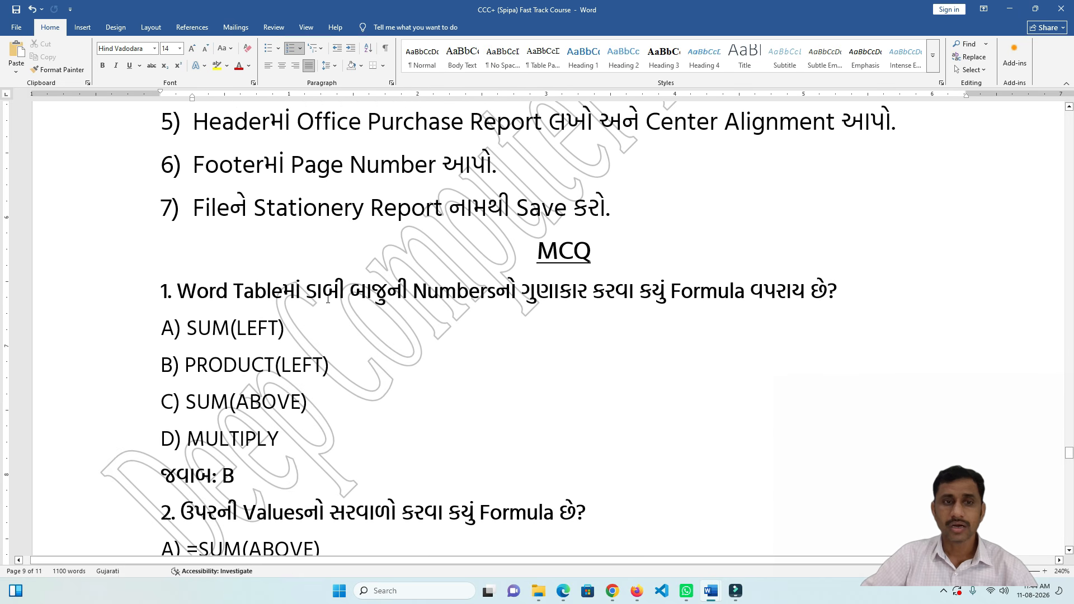
# - Review MCQs 1 and 2 on the Word table formulas for multiplying and adding values, marking up each zoomed question
pyautogui.scroll(-3, 413, 322)
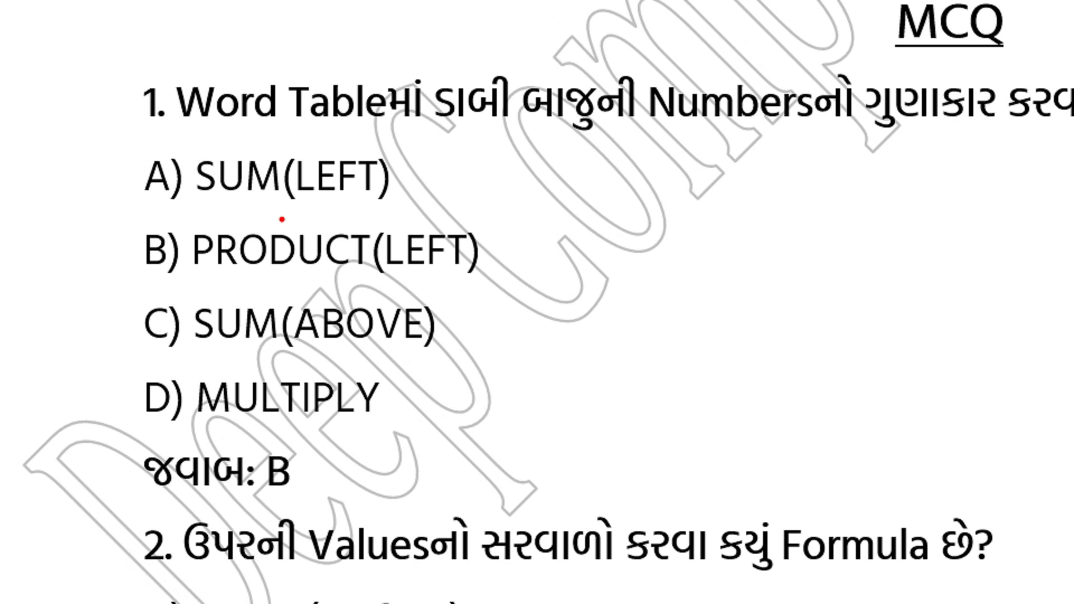
pyautogui.moveTo(282, 219)
pyautogui.mouseDown()
pyautogui.moveTo(140, 212)
pyautogui.moveTo(127, 268)
pyautogui.moveTo(520, 235)
pyautogui.moveTo(287, 217)
pyautogui.mouseUp()
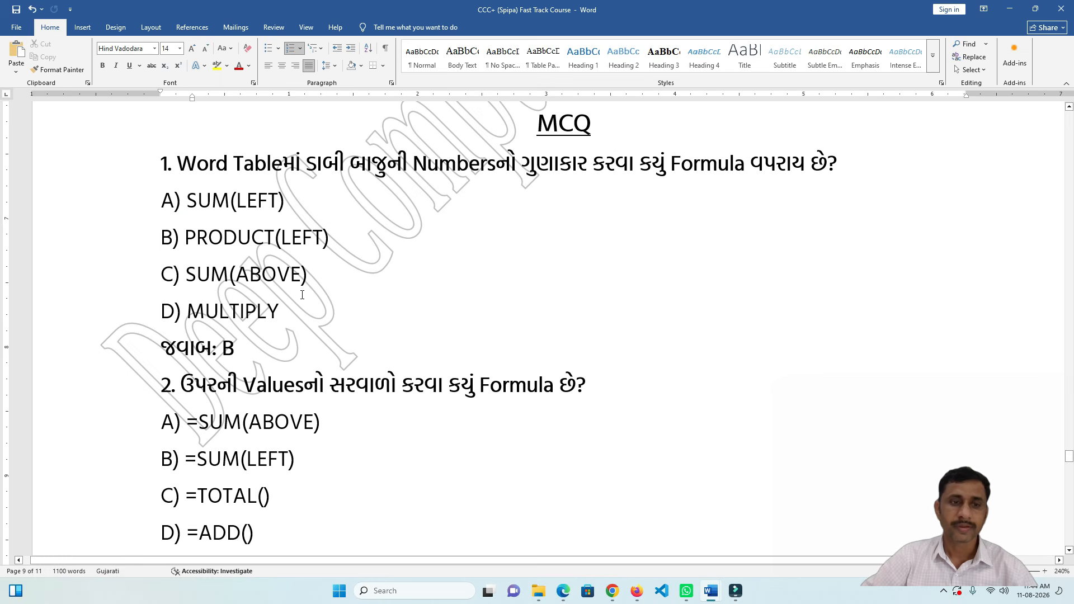
pyautogui.scroll(-2, 269, 343)
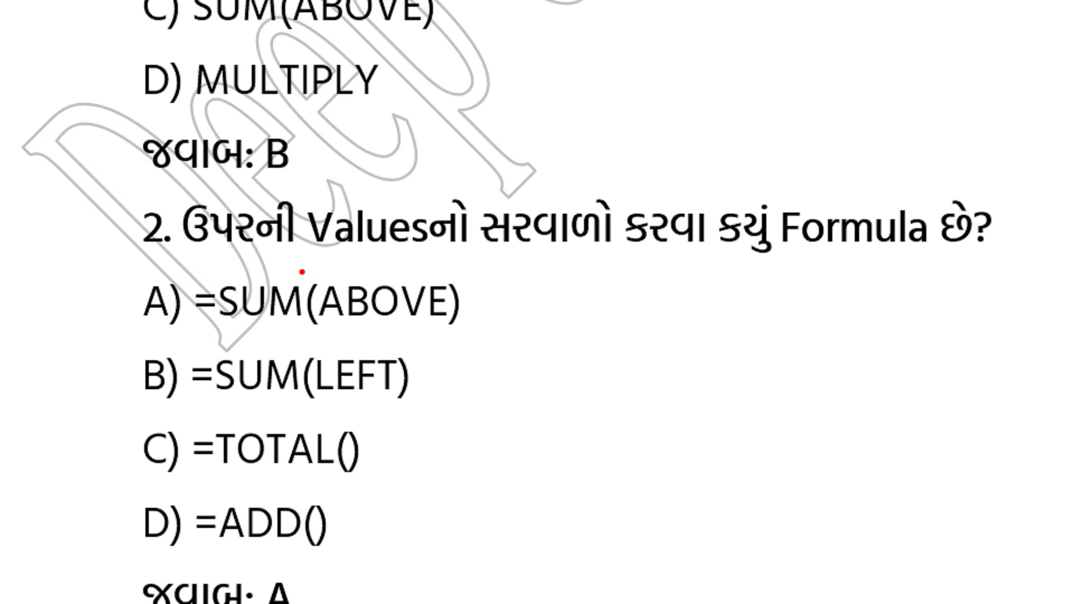
pyautogui.moveTo(302, 272)
pyautogui.mouseDown()
pyautogui.moveTo(149, 264)
pyautogui.moveTo(125, 326)
pyautogui.moveTo(520, 279)
pyautogui.moveTo(312, 261)
pyautogui.mouseUp()
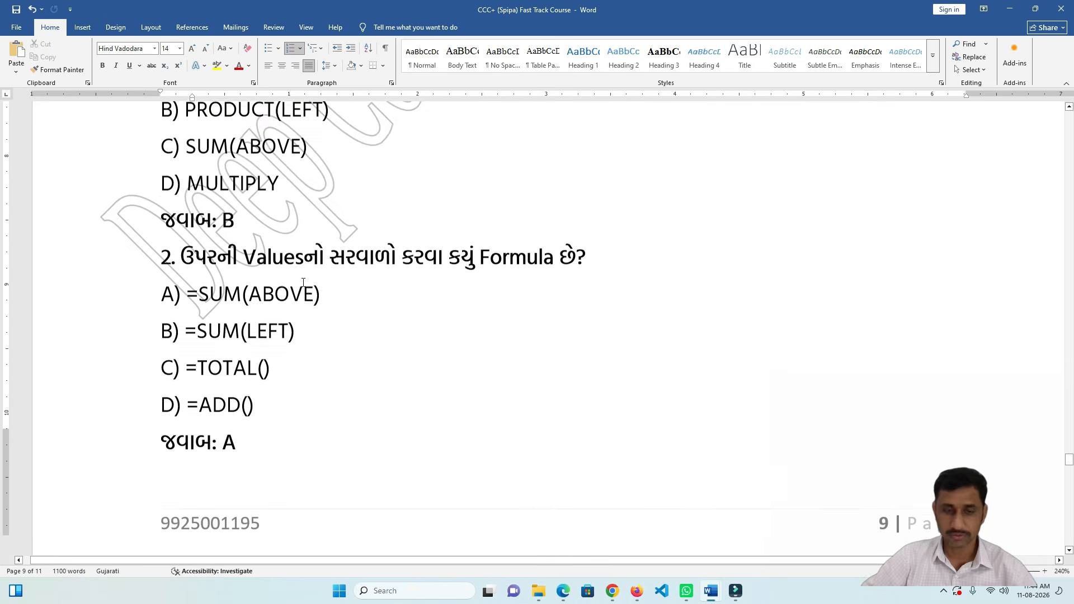
# - Review MCQ 3 on which tab contains the Formula option, marking up the zoomed question
pyautogui.scroll(-8, 314, 297)
pyautogui.scroll(-1, 268, 295)
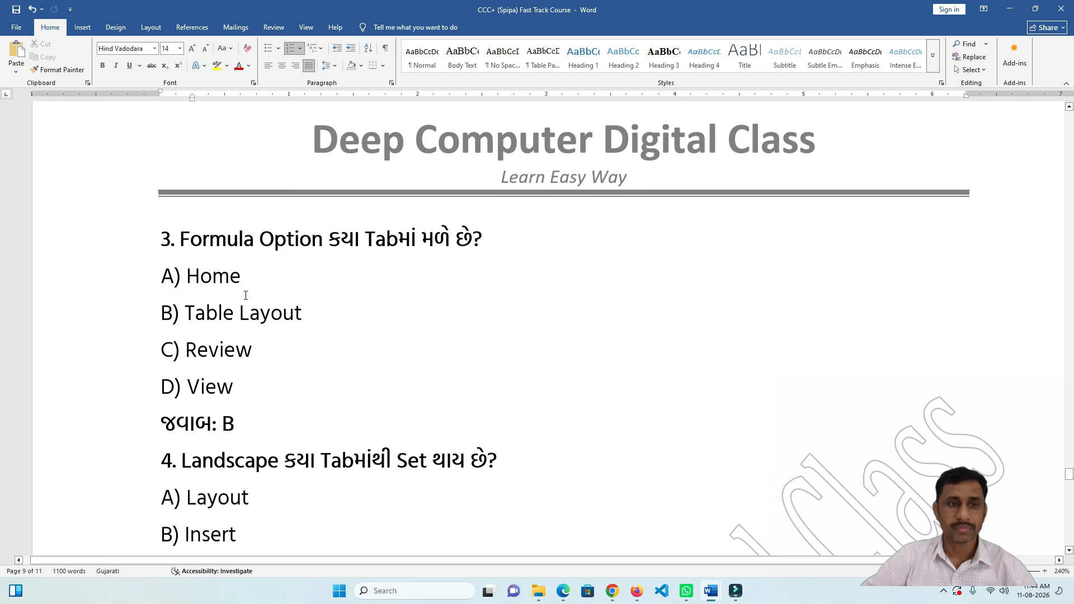
pyautogui.hotkey('ctrl', '1')
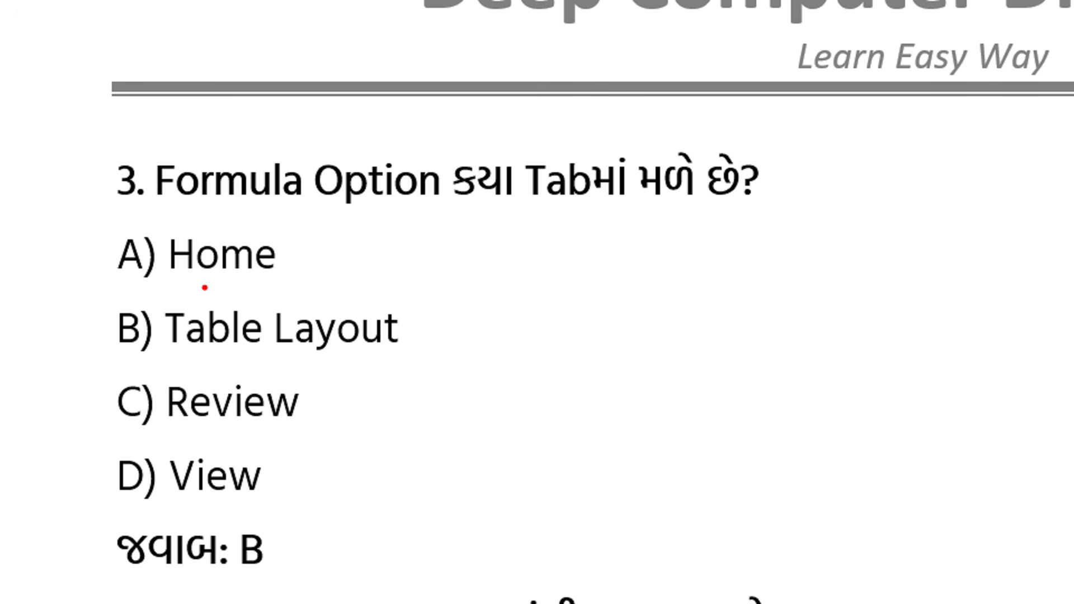
pyautogui.moveTo(295, 306)
pyautogui.mouseDown()
pyautogui.moveTo(132, 290)
pyautogui.moveTo(88, 313)
pyautogui.moveTo(414, 330)
pyautogui.moveTo(338, 291)
pyautogui.moveTo(163, 280)
pyautogui.moveTo(162, 334)
pyautogui.moveTo(312, 285)
pyautogui.mouseUp()
pyautogui.press('Escape')
pyautogui.hotkey('ctrl', '1')
pyautogui.click(280, 294)
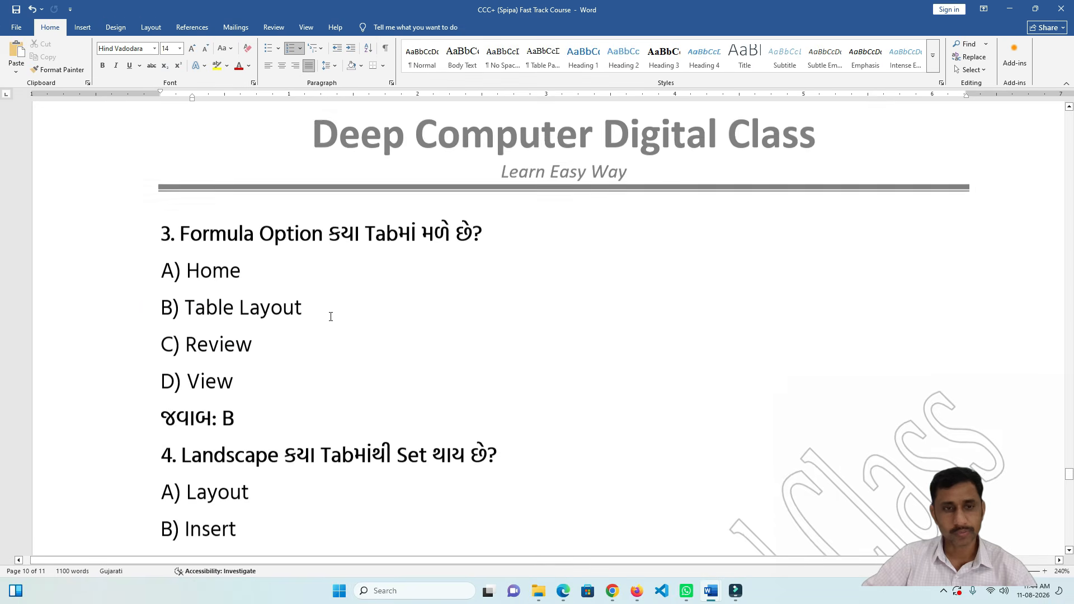
# - Review MCQ 4 on which tab sets Landscape, circle option A) Layout on the zoomed view and leave the annotation
pyautogui.scroll(-4, 320, 308)
pyautogui.hotkey('ctrl', '1')
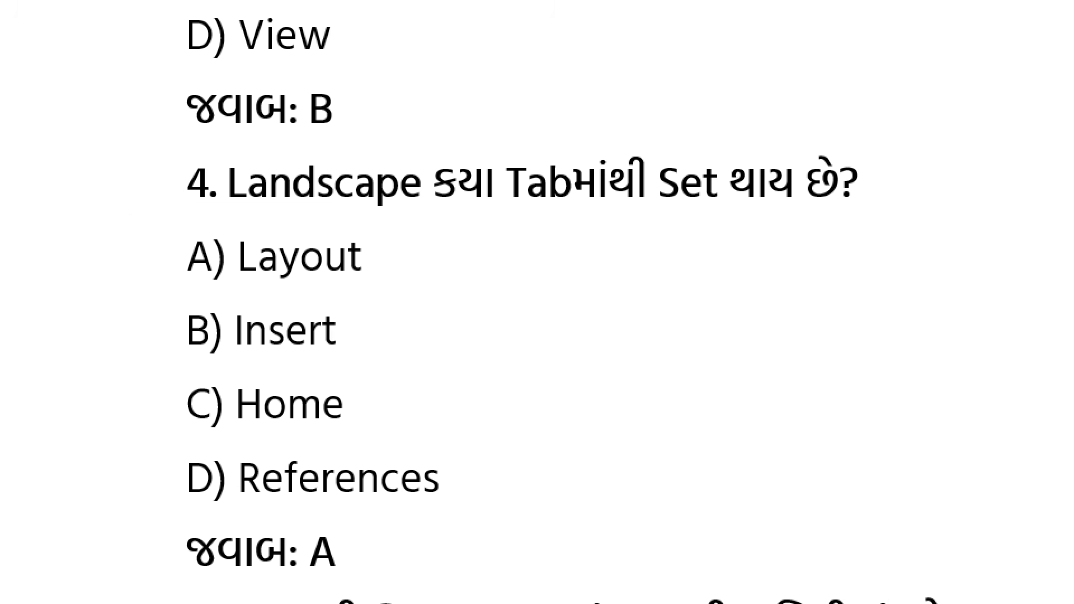
pyautogui.moveTo(312, 231)
pyautogui.mouseDown()
pyautogui.moveTo(125, 233)
pyautogui.moveTo(433, 280)
pyautogui.moveTo(325, 230)
pyautogui.moveTo(291, 229)
pyautogui.mouseUp()
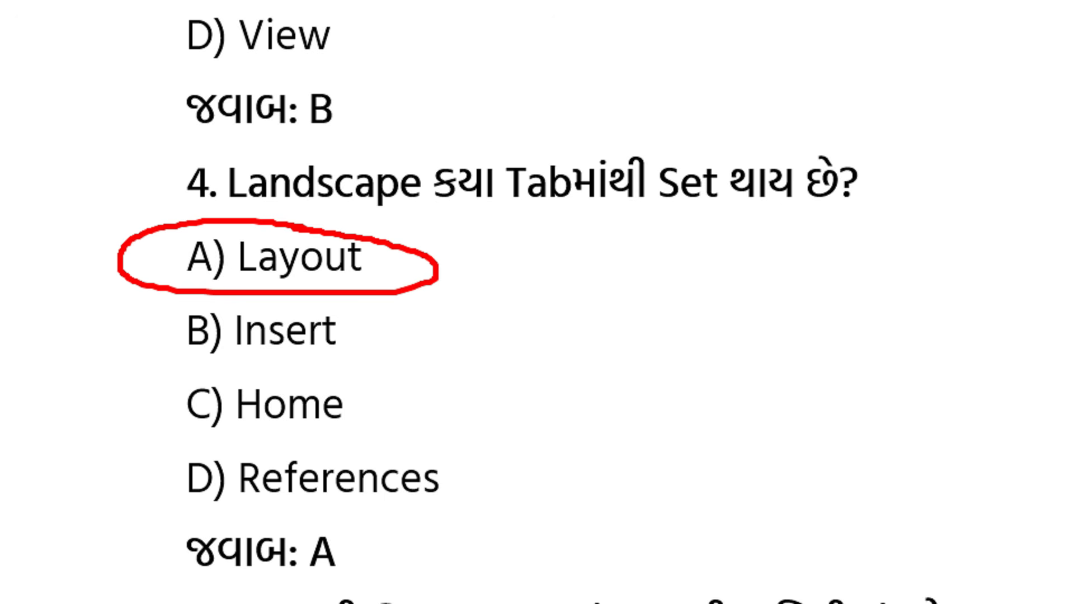
pyautogui.press('Escape')
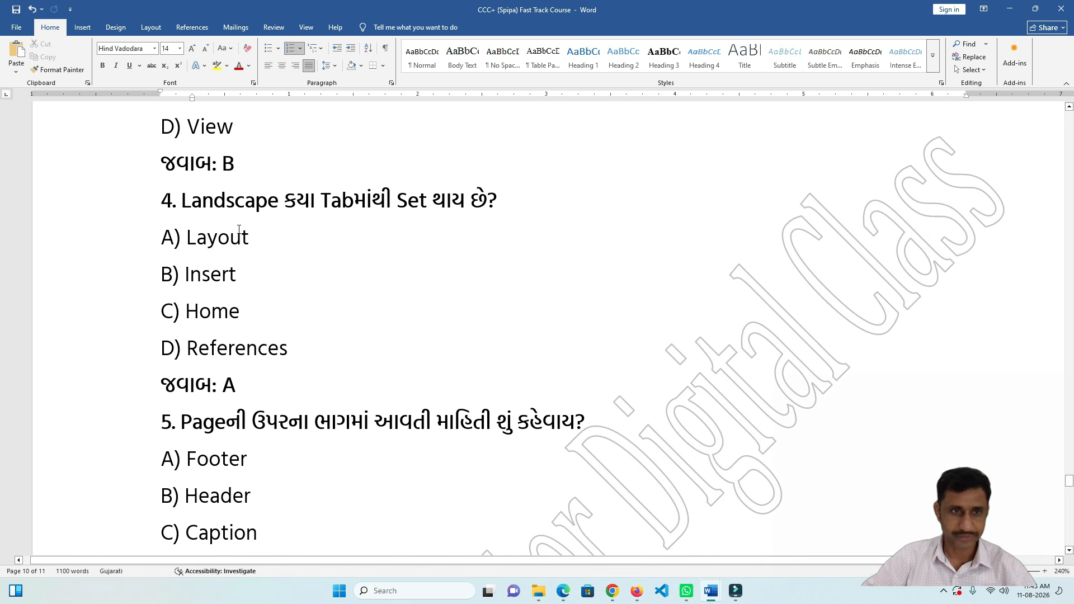
# - Review MCQ 5 on the name for information in the upper part of a page, marking up the zoomed options
pyautogui.scroll(-4, 326, 261)
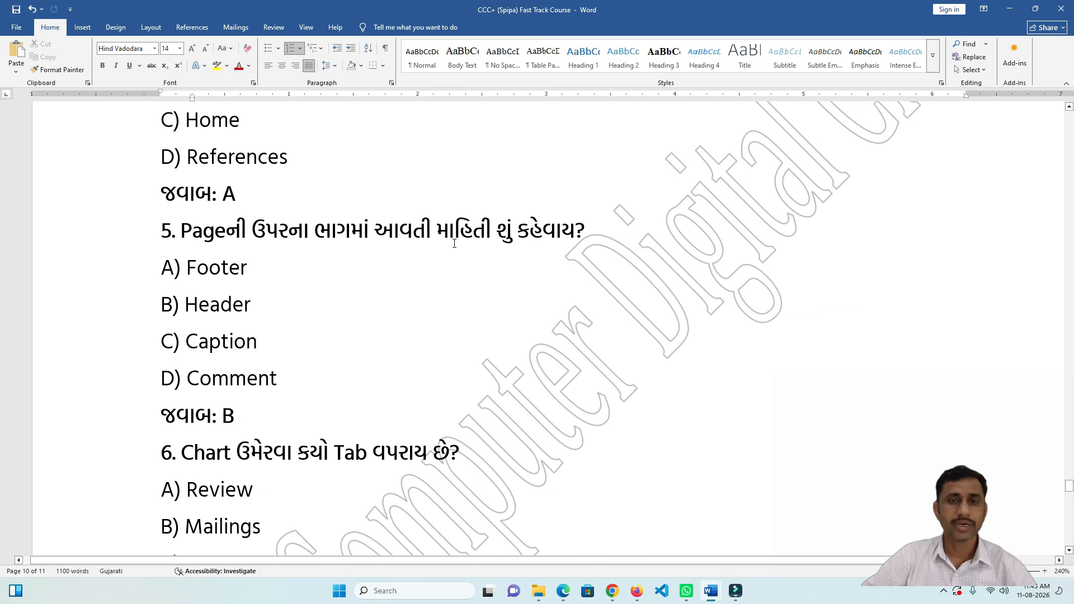
pyautogui.hotkey('ctrl', '1')
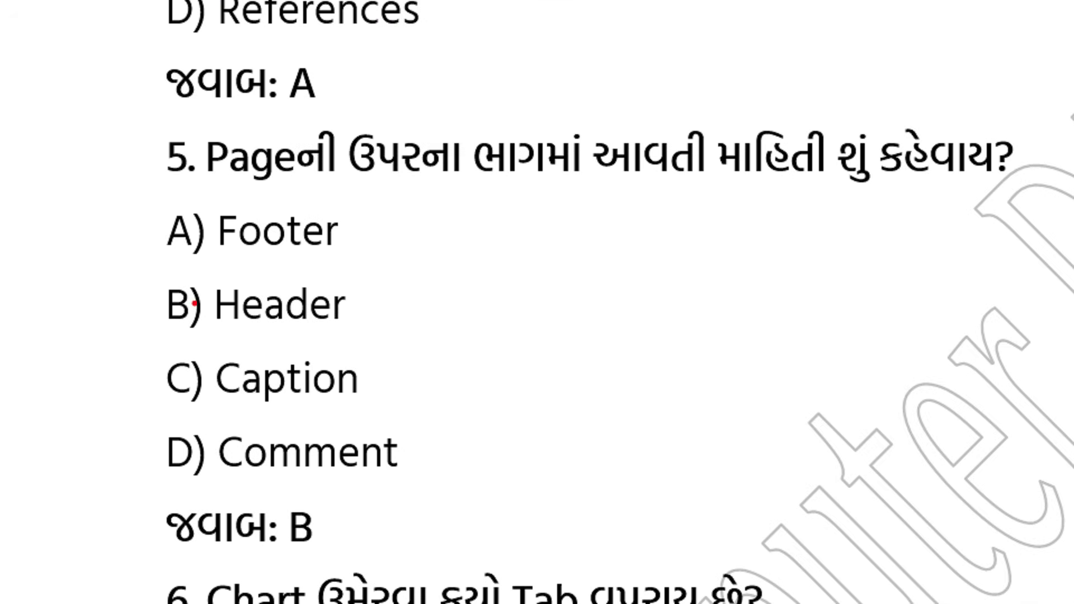
pyautogui.moveTo(279, 279)
pyautogui.mouseDown()
pyautogui.moveTo(115, 277)
pyautogui.moveTo(202, 332)
pyautogui.moveTo(398, 289)
pyautogui.moveTo(278, 278)
pyautogui.mouseUp()
pyautogui.press('Escape')
# - Review MCQ 6 on which tab is used to add a chart, marking up the zoomed options
pyautogui.scroll(-5, 294, 282)
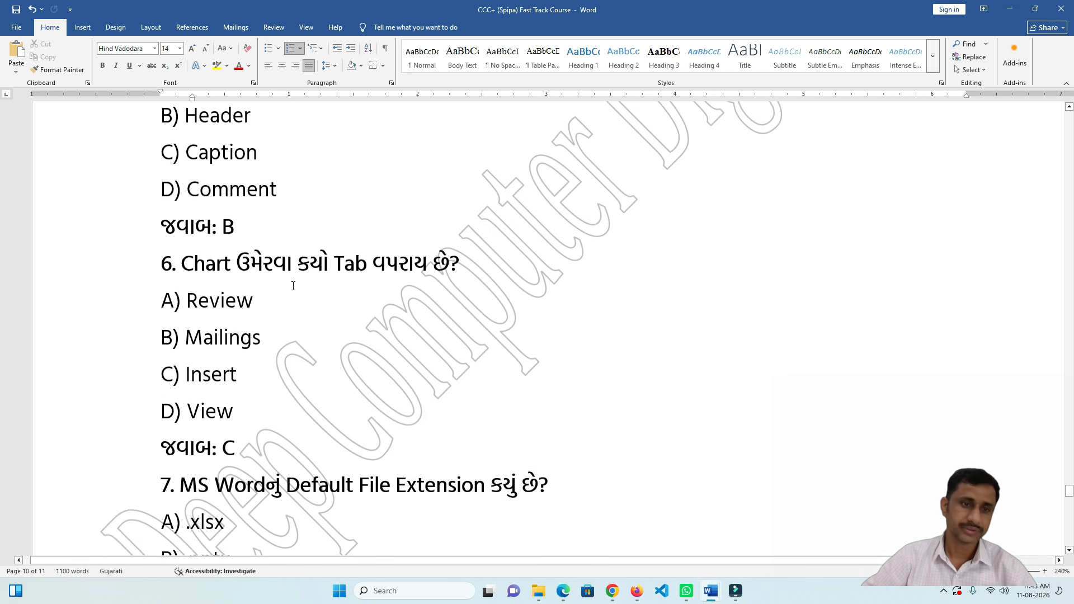
pyautogui.hotkey('ctrl', '1')
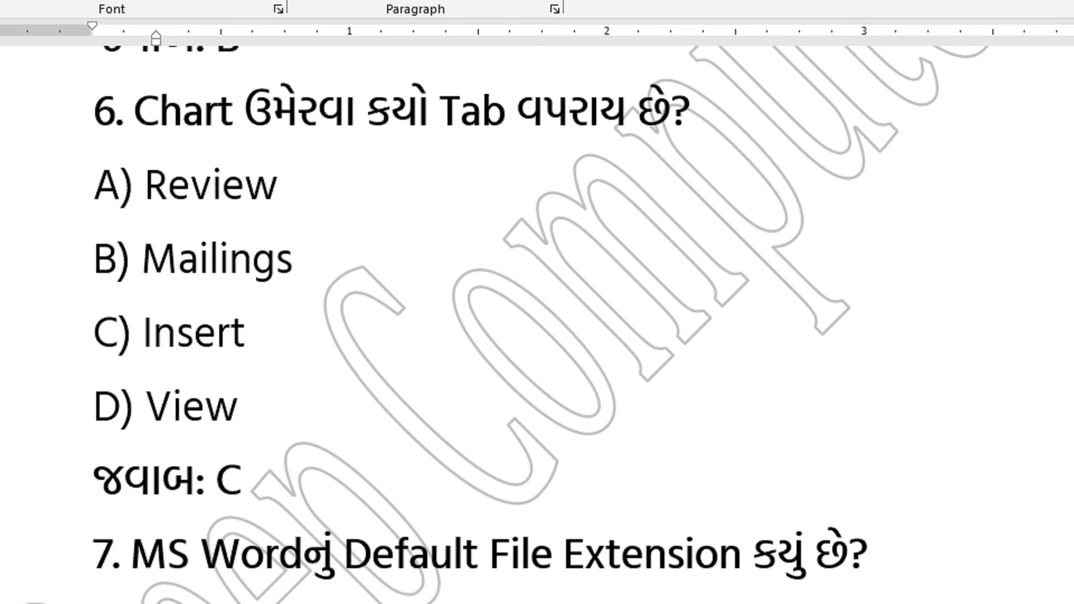
pyautogui.moveTo(249, 299)
pyautogui.mouseDown()
pyautogui.moveTo(143, 290)
pyautogui.moveTo(66, 314)
pyautogui.moveTo(140, 367)
pyautogui.moveTo(284, 323)
pyautogui.moveTo(120, 296)
pyautogui.moveTo(154, 369)
pyautogui.moveTo(290, 305)
pyautogui.mouseUp()
pyautogui.press('Escape')
# - Review MCQ 7 on the default MS Word file extension, marking up the zoomed options
pyautogui.scroll(-3, 260, 208)
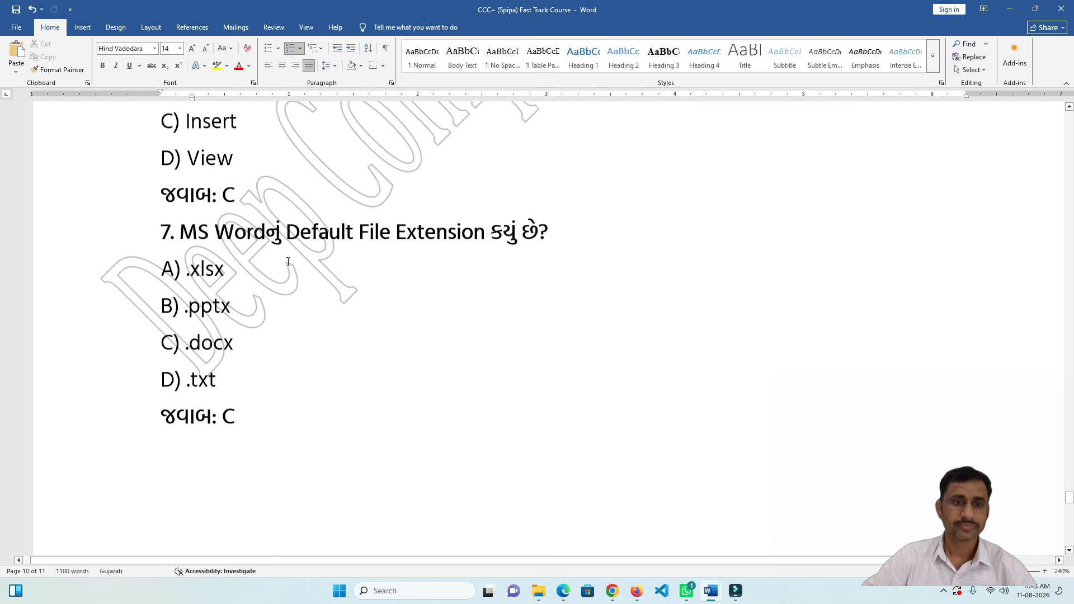
pyautogui.hotkey('ctrl', '1')
pyautogui.click(202, 304)
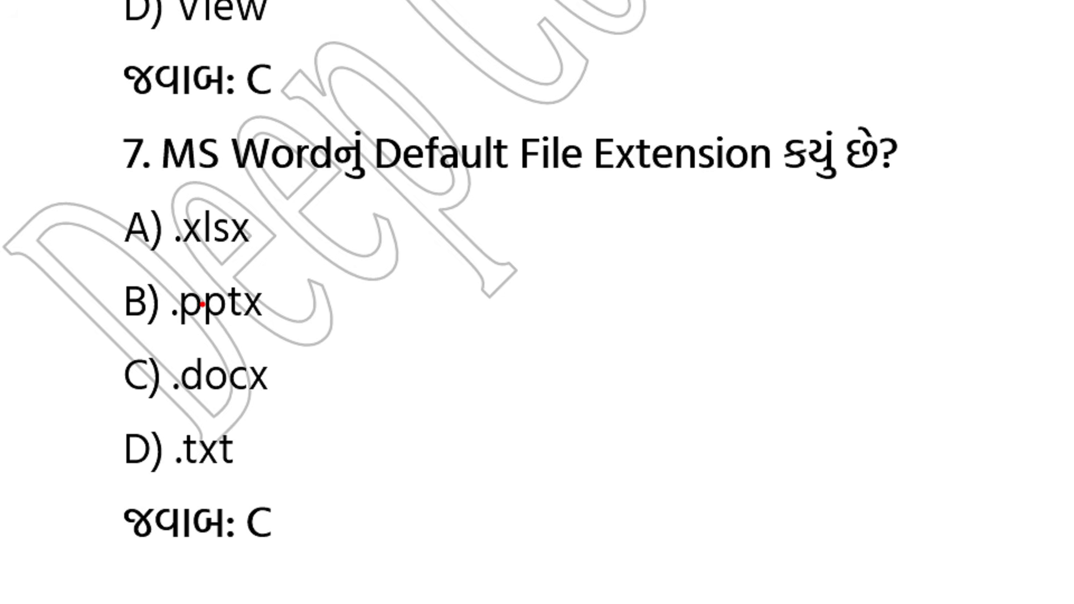
pyautogui.press('Escape')
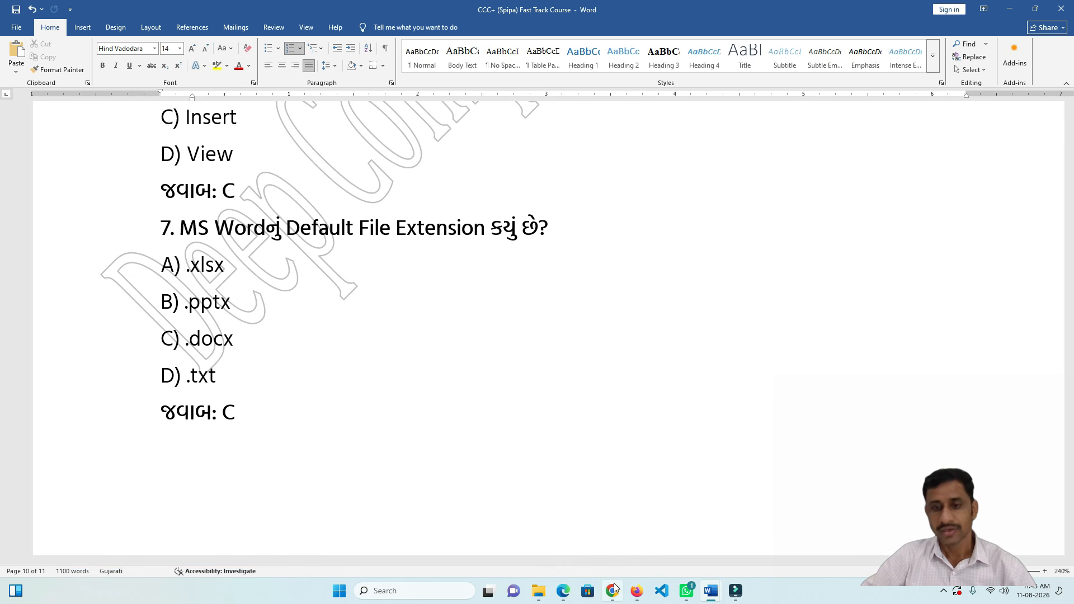
# - Switch to the deepexam.in dashboard in Chrome and look through the CCC (GTU) Only Theory papers under My Exam Papers
pyautogui.click(616, 537)
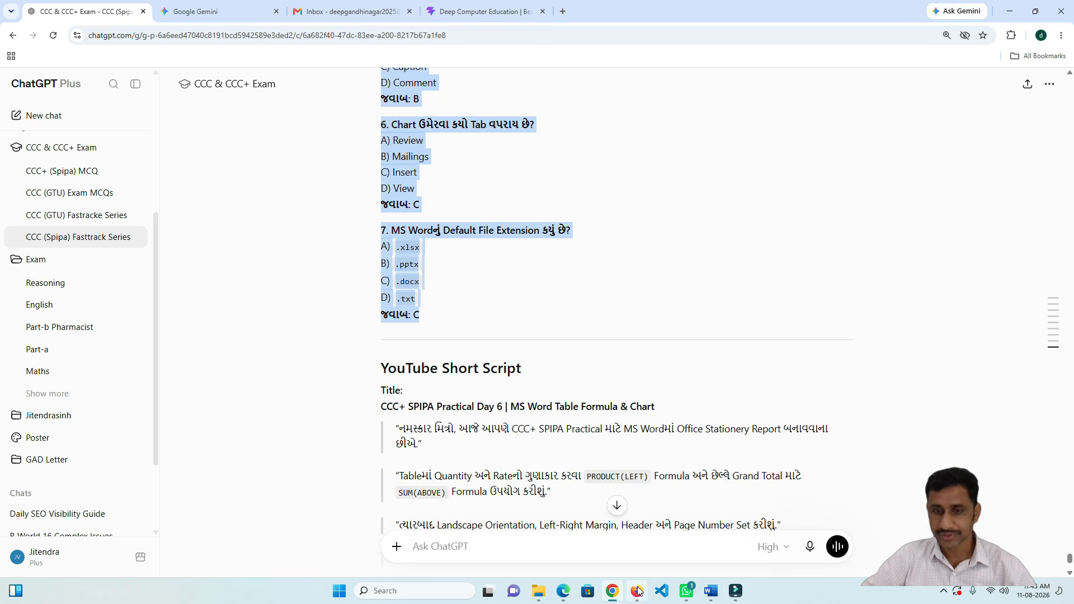
pyautogui.moveTo(636, 591)
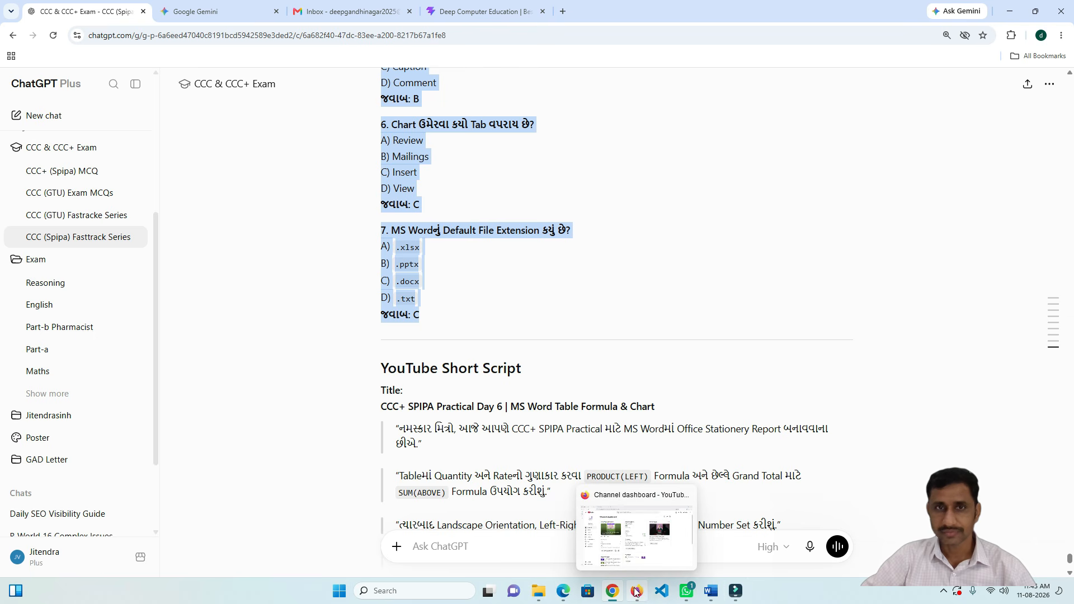
pyautogui.click(479, 7)
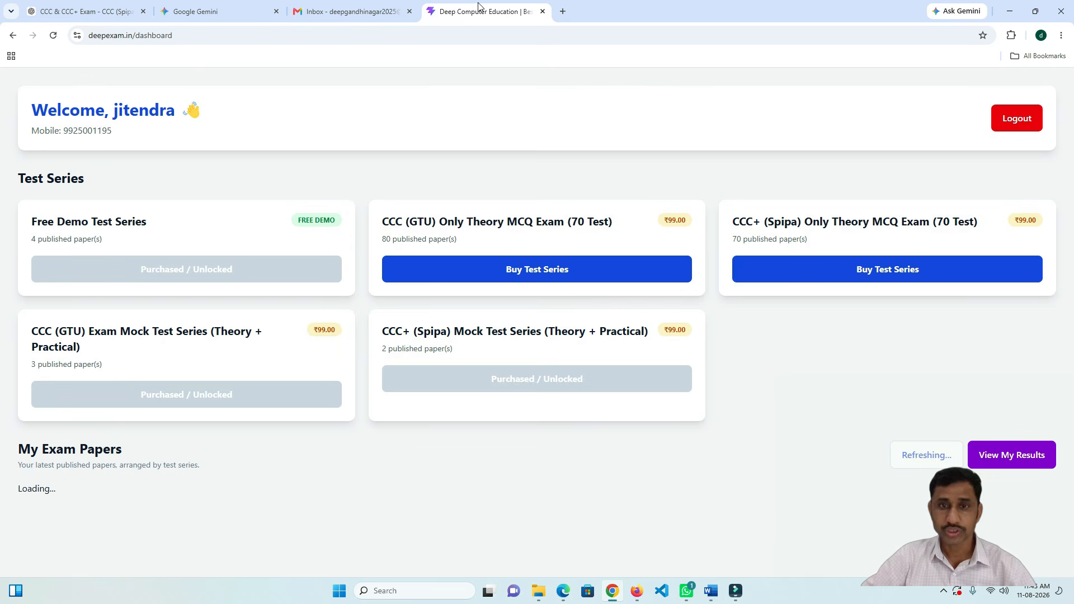
pyautogui.scroll(-3, 217, 346)
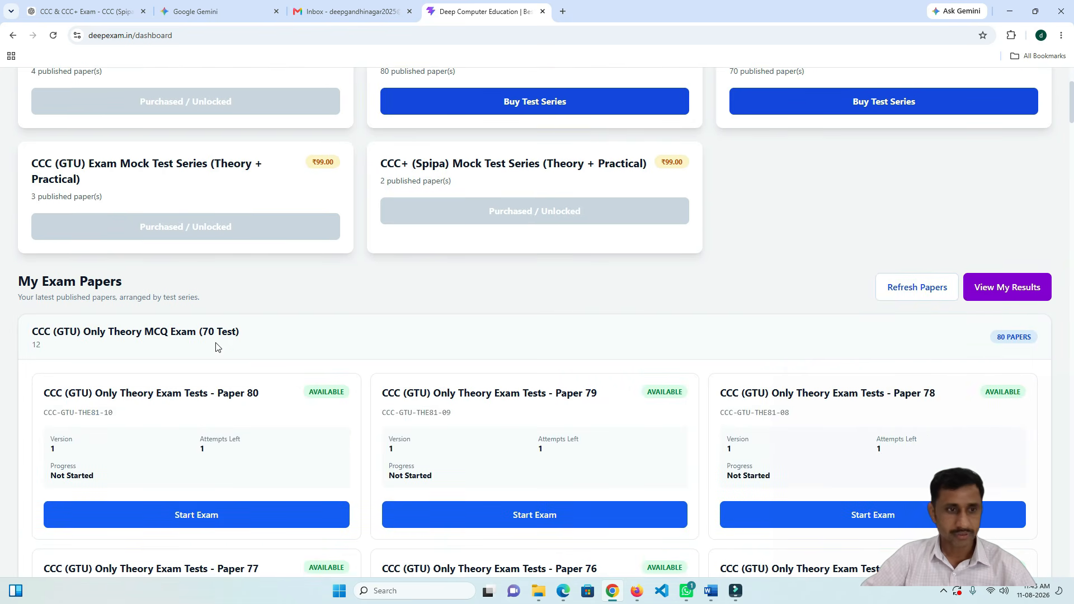
pyautogui.scroll(-1, 217, 347)
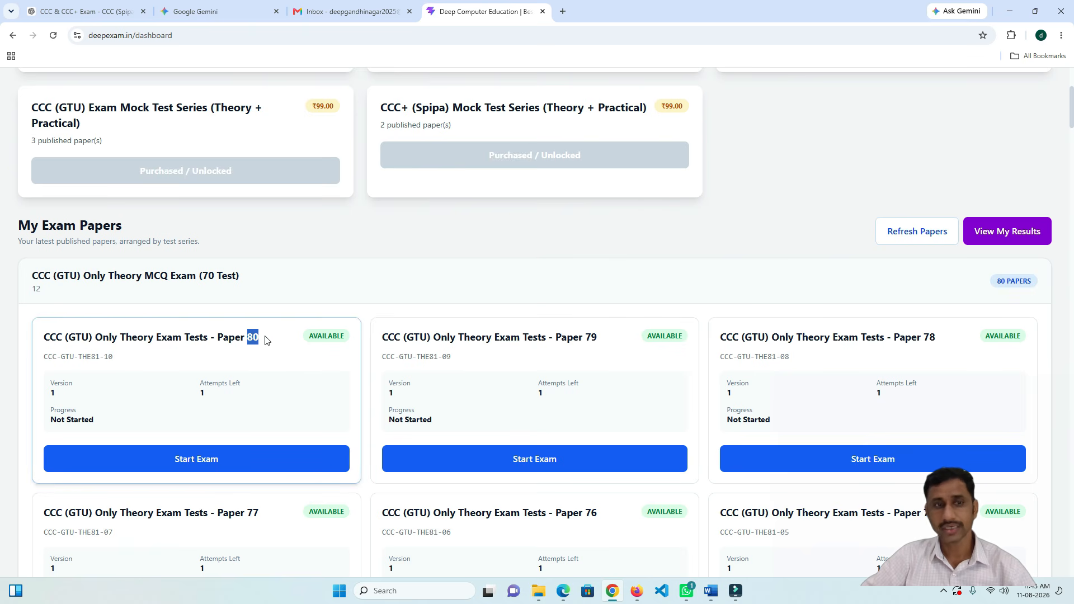
pyautogui.scroll(-1, 298, 321)
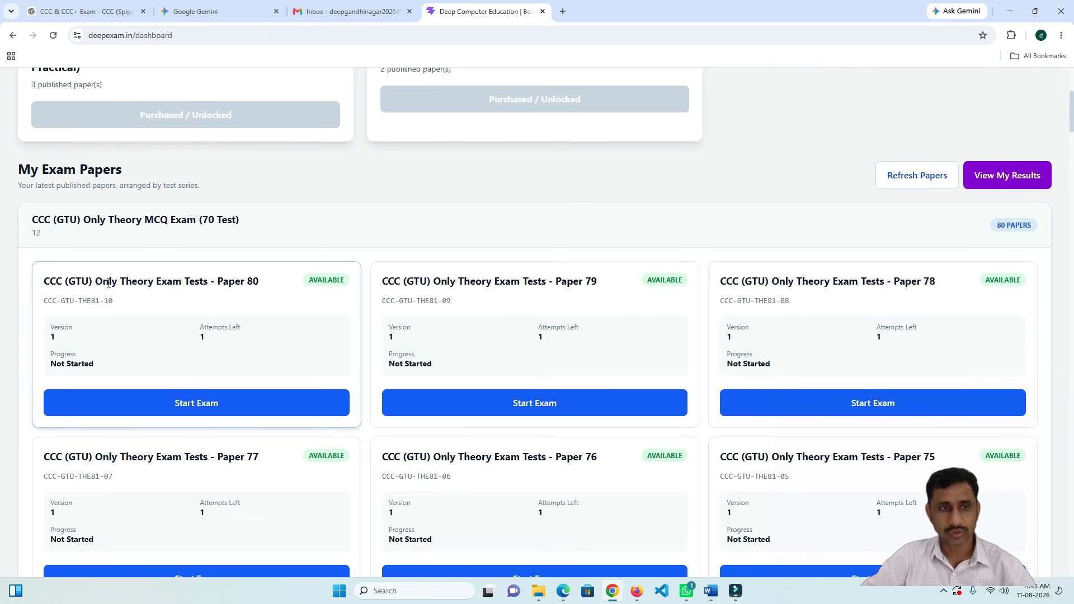
pyautogui.moveTo(109, 283); pyautogui.dragTo(179, 286)
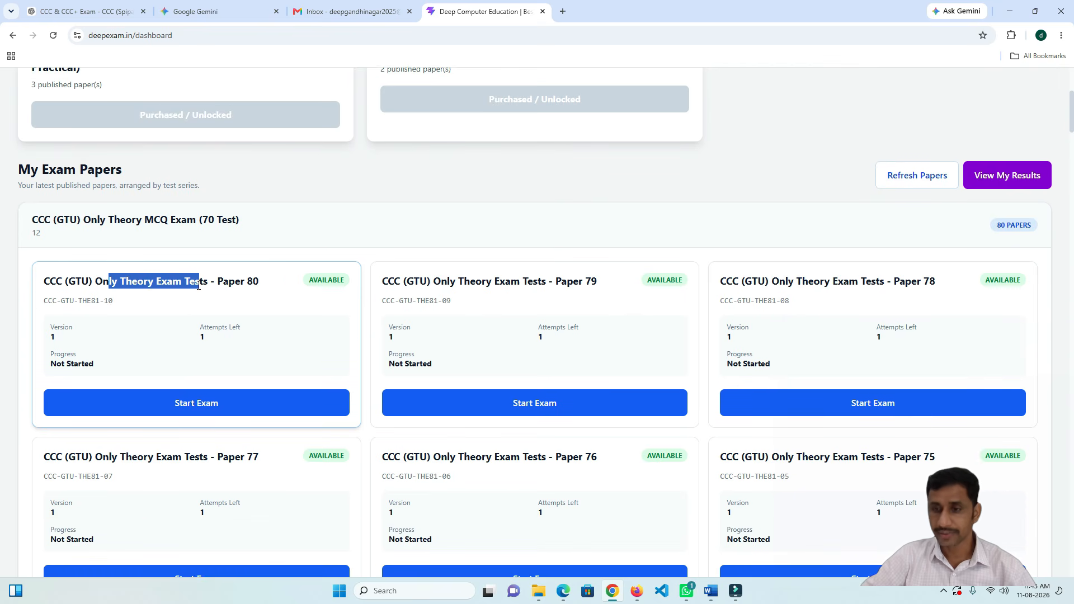
pyautogui.click(174, 280)
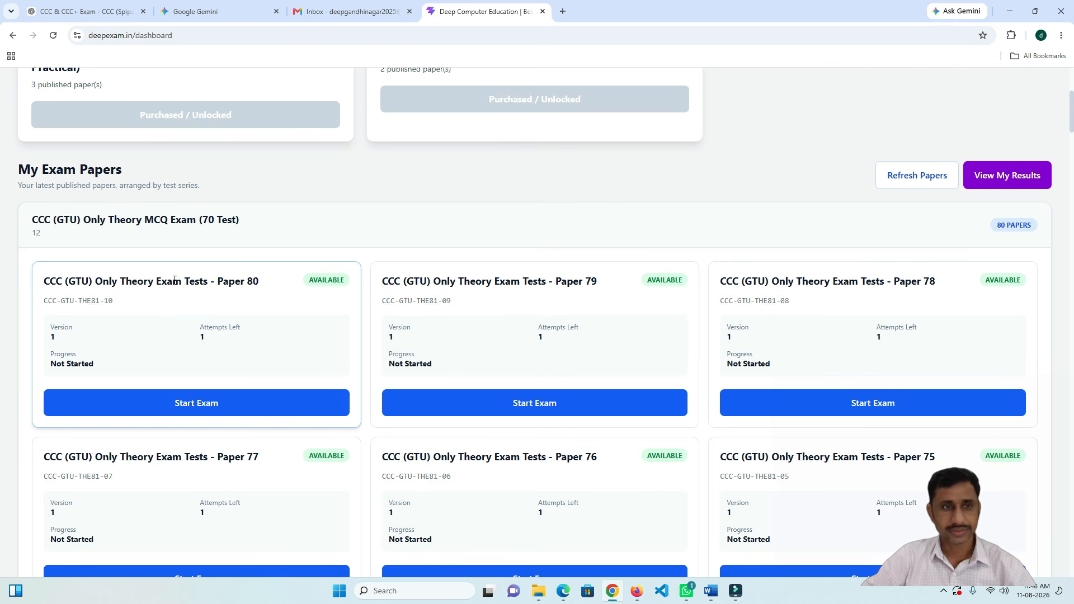
# - Return to the dashboard's test series, circle the deepexam.in address on the zoomed view and look over the series again
pyautogui.scroll(1, 174, 280)
pyautogui.scroll(3, 174, 279)
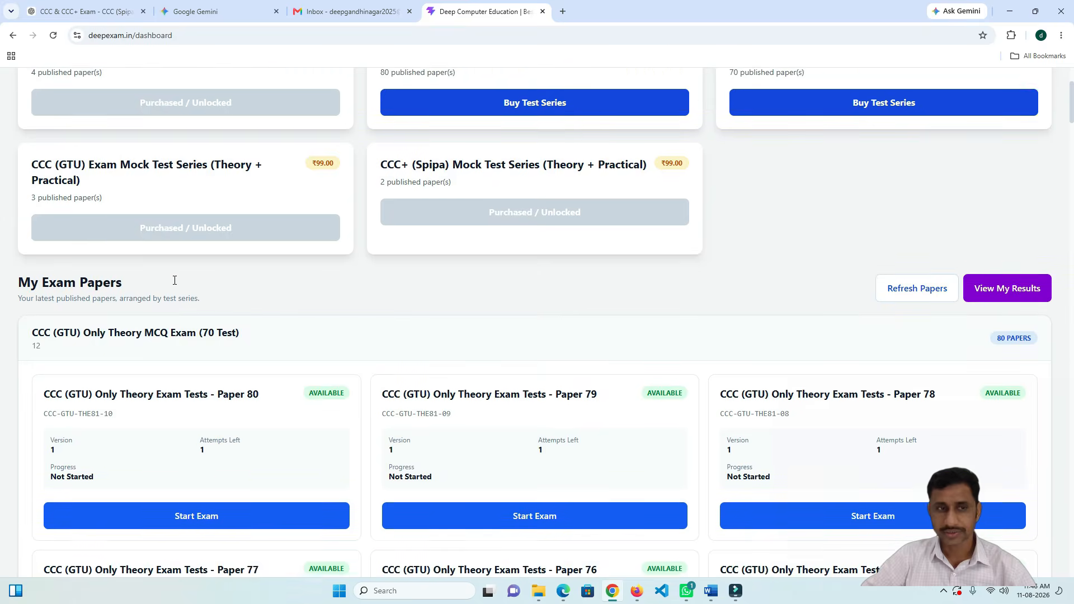
pyautogui.scroll(1, 174, 279)
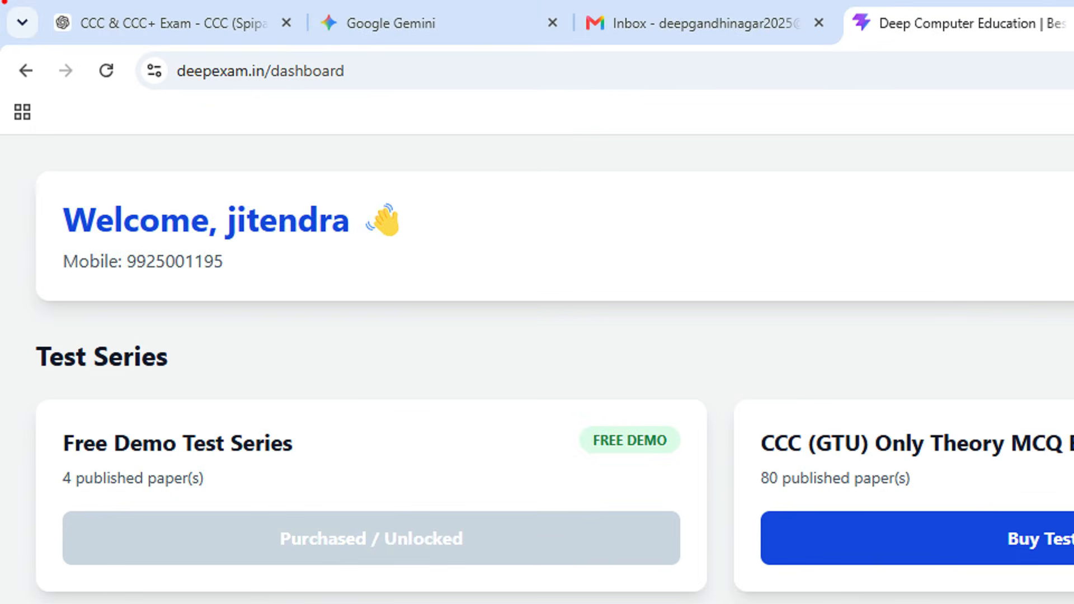
pyautogui.moveTo(186, 82)
pyautogui.mouseDown()
pyautogui.moveTo(276, 68)
pyautogui.moveTo(198, 54)
pyautogui.mouseUp()
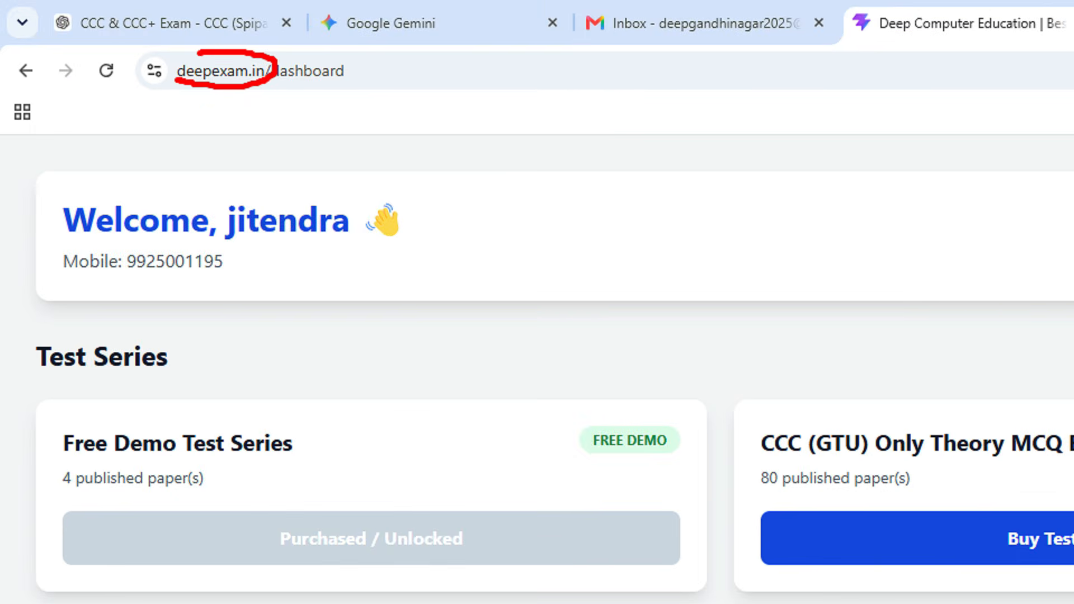
pyautogui.press('Escape')
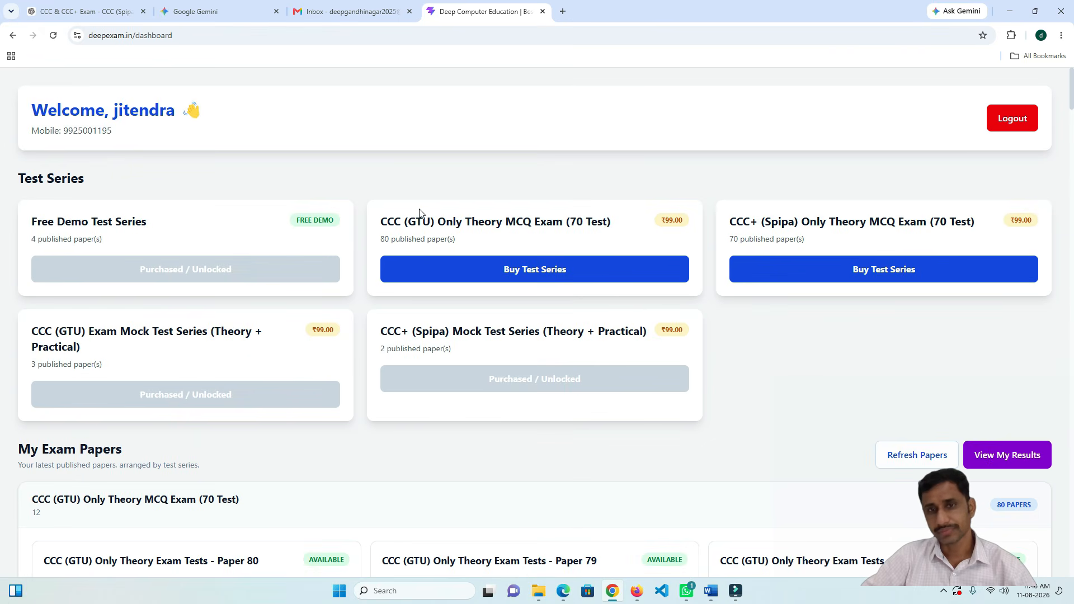
pyautogui.scroll(-2, 309, 367)
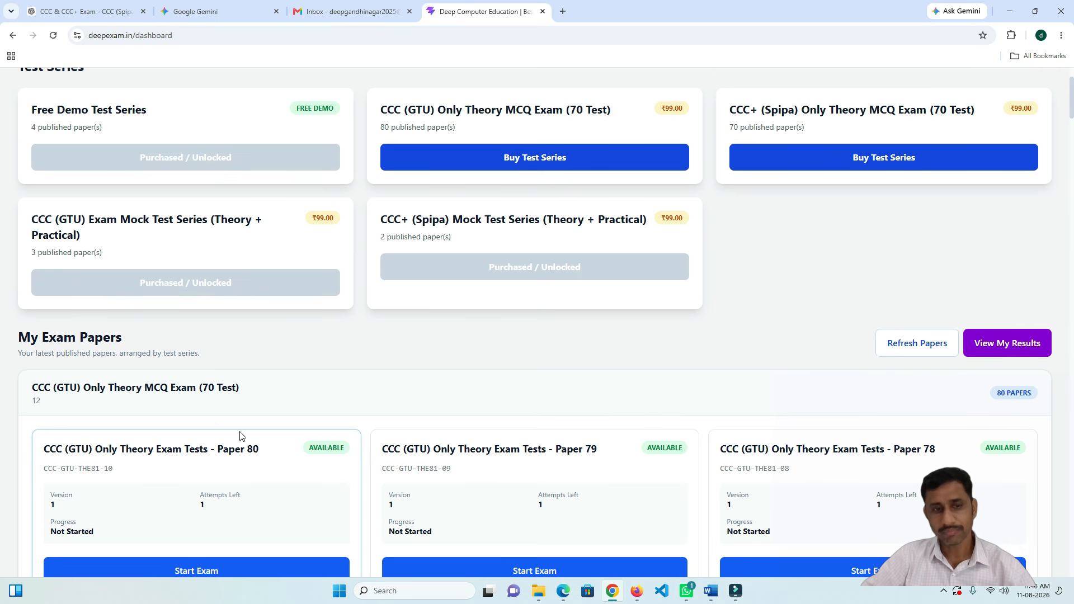
pyautogui.scroll(1, 254, 417)
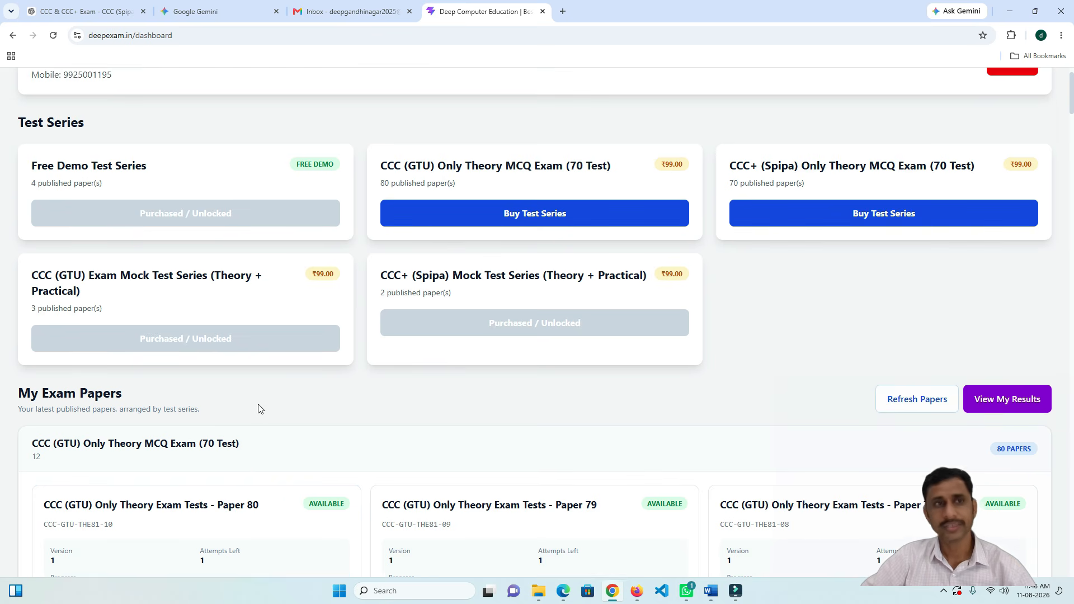